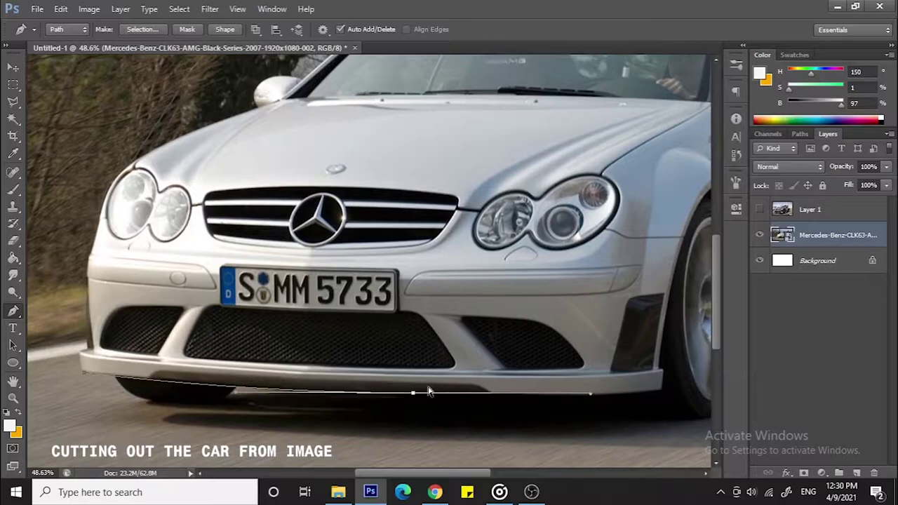
- Start the Pen outline of the Mercedes up the front wheel arch
scroll(664, 398, up, 3)
click(463, 184)
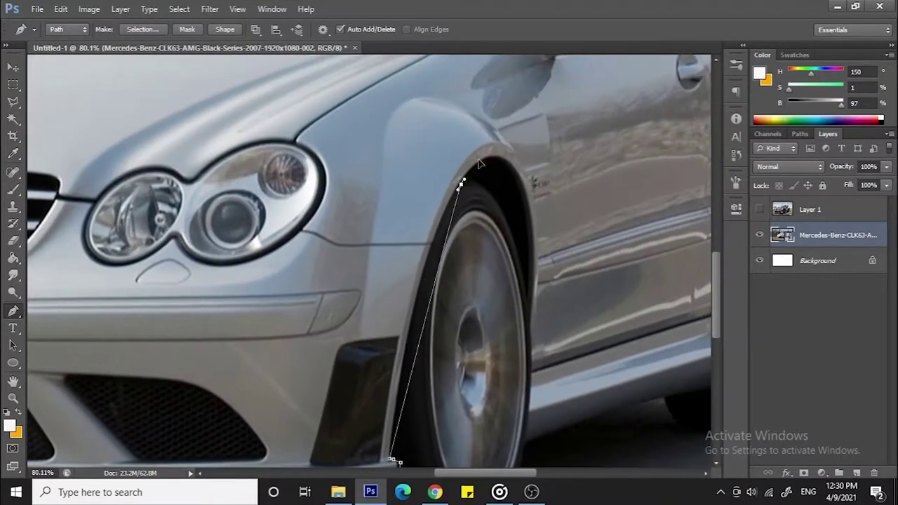
scroll(467, 184, up, 2)
scroll(541, 241, up, 2)
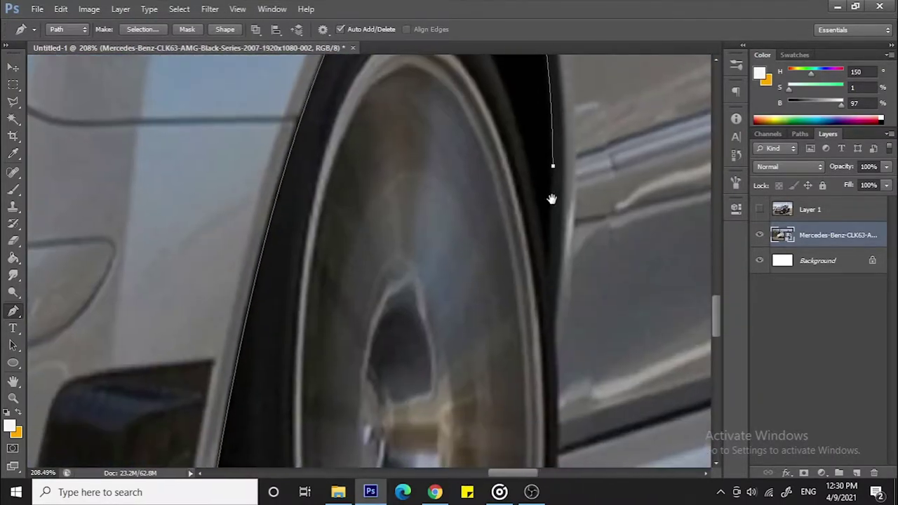
scroll(551, 200, up, 2)
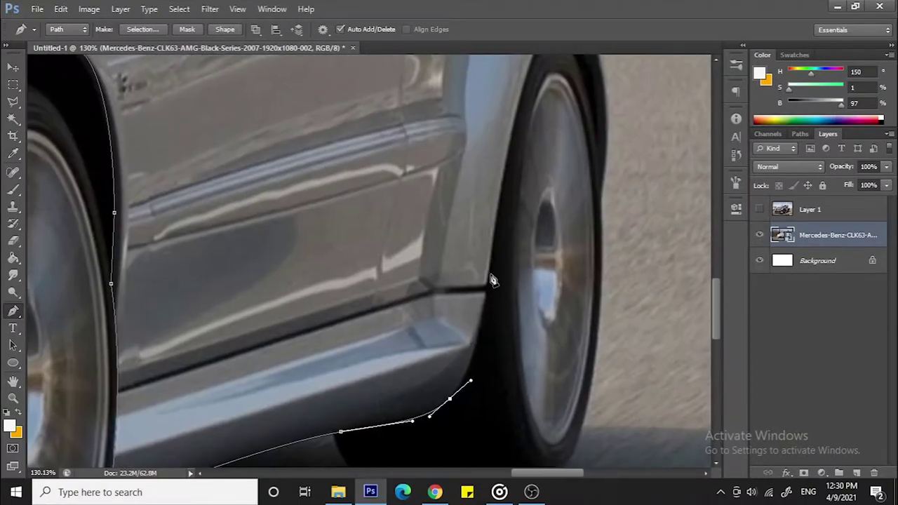
click(468, 242)
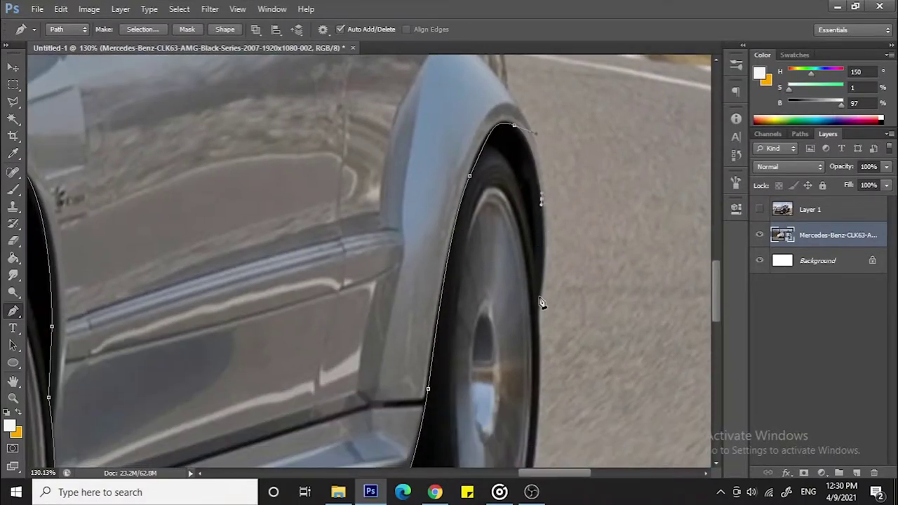
scroll(534, 204, down, 3)
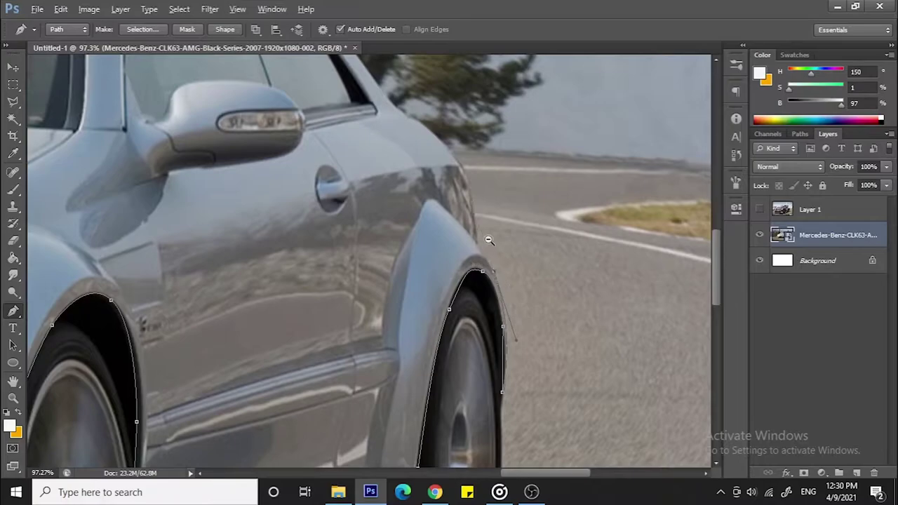
scroll(490, 240, up, 3)
scroll(438, 240, up, 3)
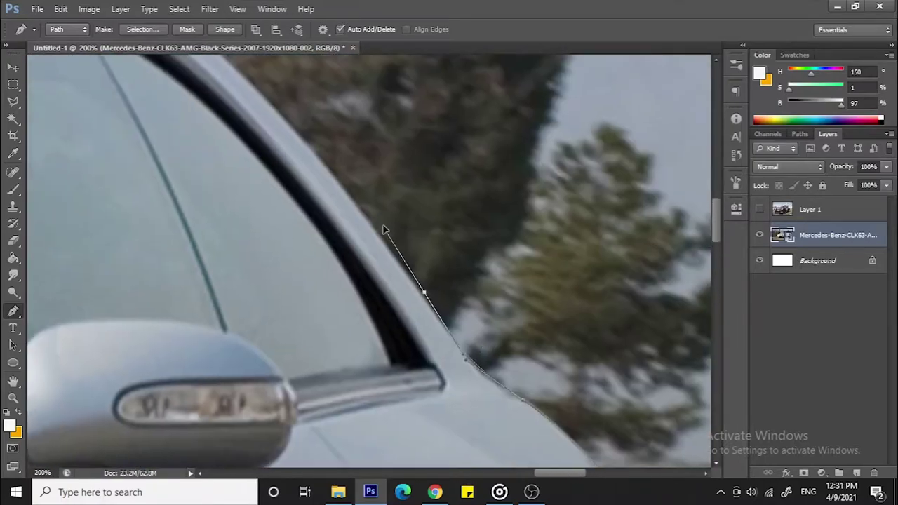
- Continue the car outline along the window pillar and roof edge
click(384, 230)
scroll(385, 241, down, 2)
click(525, 246)
click(450, 176)
drag(310, 148, 405, 195)
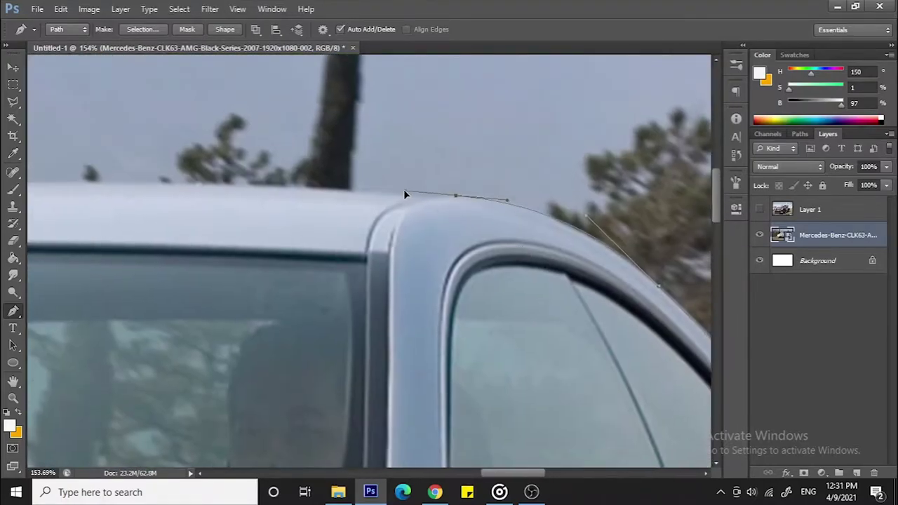
scroll(336, 199, down, 2)
drag(111, 216, 321, 176)
click(354, 145)
click(269, 198)
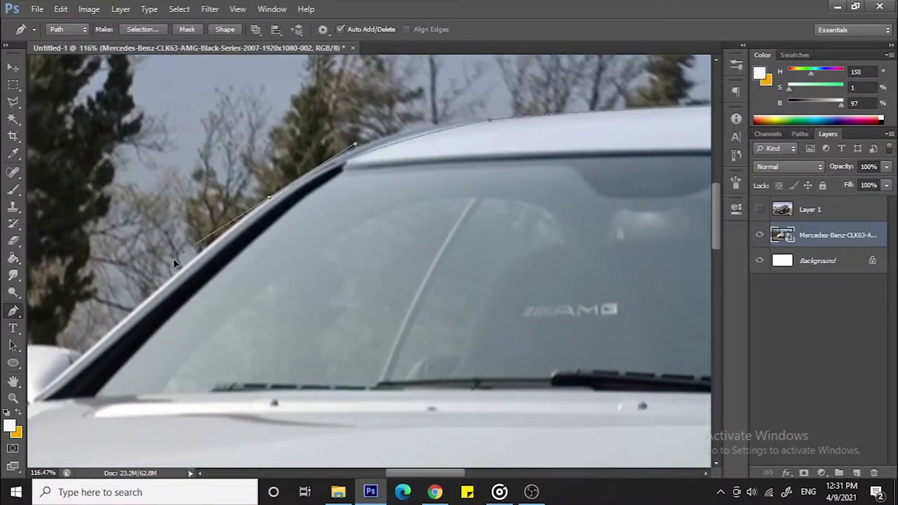
click(172, 273)
- Carry the outline around the hood, front fender and lower bumper
drag(172, 274, 179, 342)
drag(133, 379, 421, 215)
click(211, 259)
mouse_move(119, 449)
mouse_down()
mouse_move(226, 223)
mouse_move(232, 112)
mouse_up()
click(232, 273)
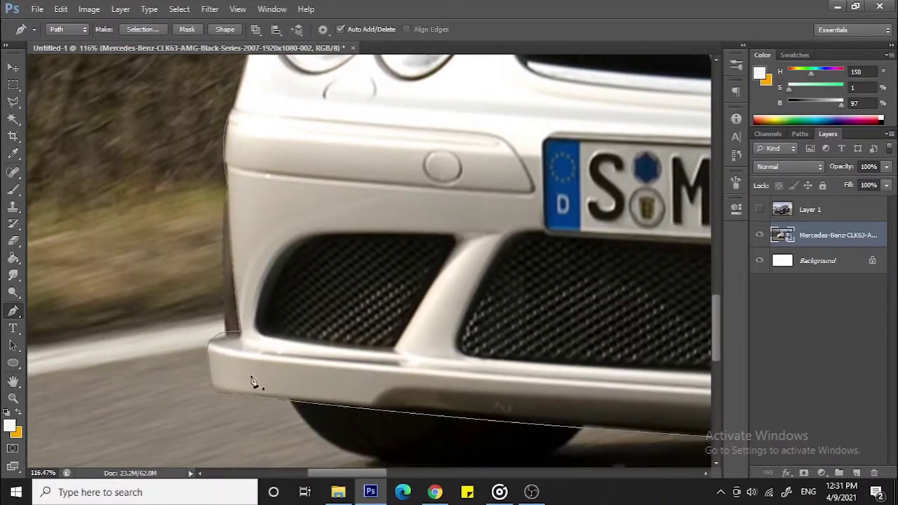
- Turn the car path into a selection and cut the car onto its own layer
right_click(296, 293)
click(351, 118)
key(ctrl+j)
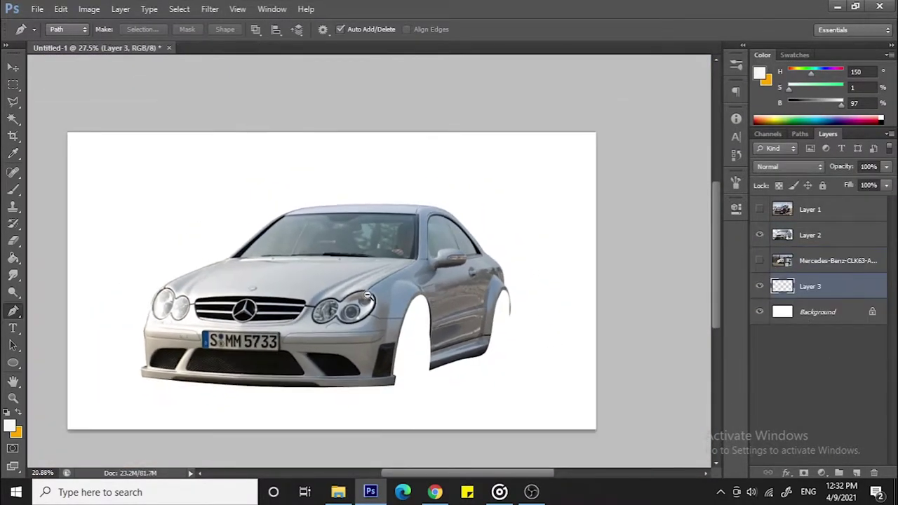
- Paint a soft dark shadow beneath the car with the Brush
key(b)
drag(211, 407, 481, 421)
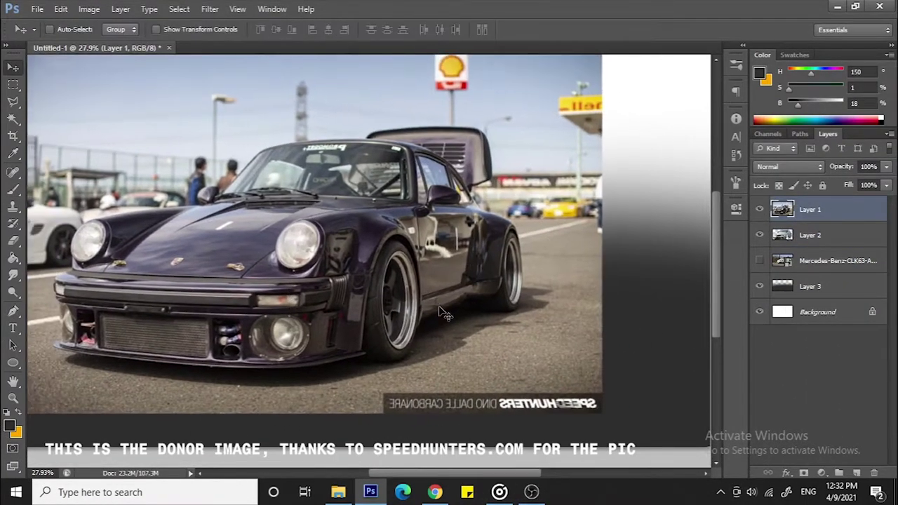
scroll(444, 314, up, 5)
- Trace the Porsche's front wheel arch down behind the wheel to the tyre bottom
key(p)
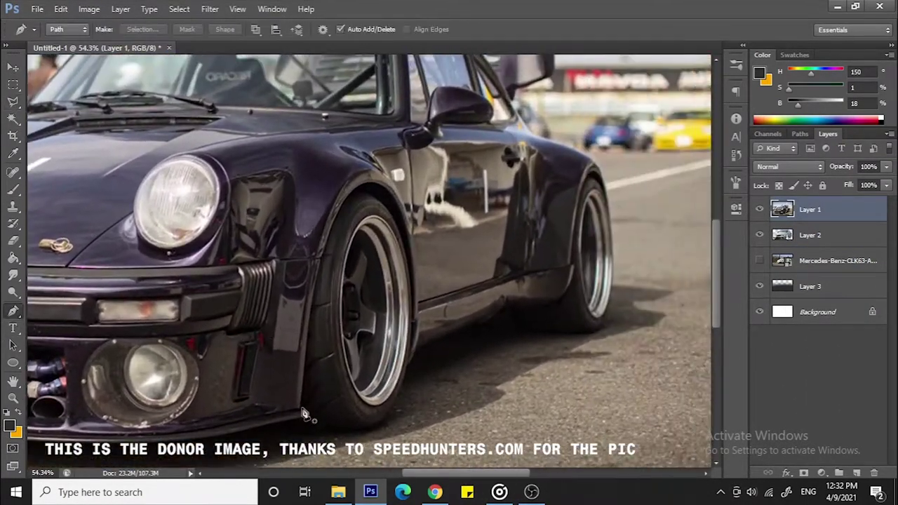
drag(414, 194, 419, 207)
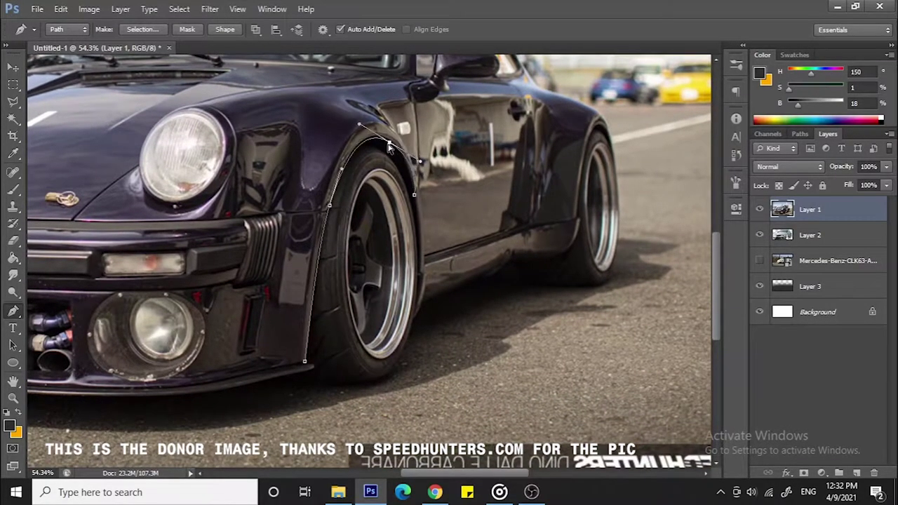
scroll(393, 210, down, 3)
click(432, 259)
drag(408, 328, 409, 332)
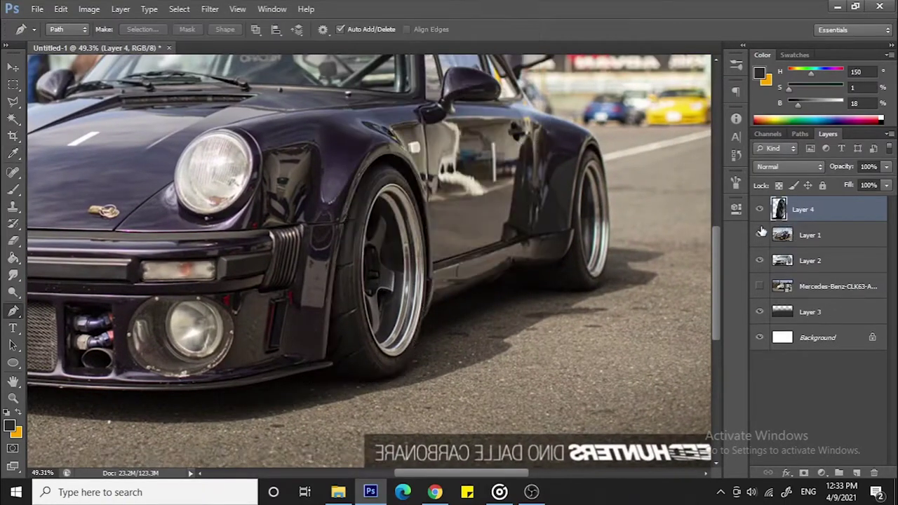
- Hide the Porsche photo and transform the wheel piece over the Mercedes front wheel
click(759, 234)
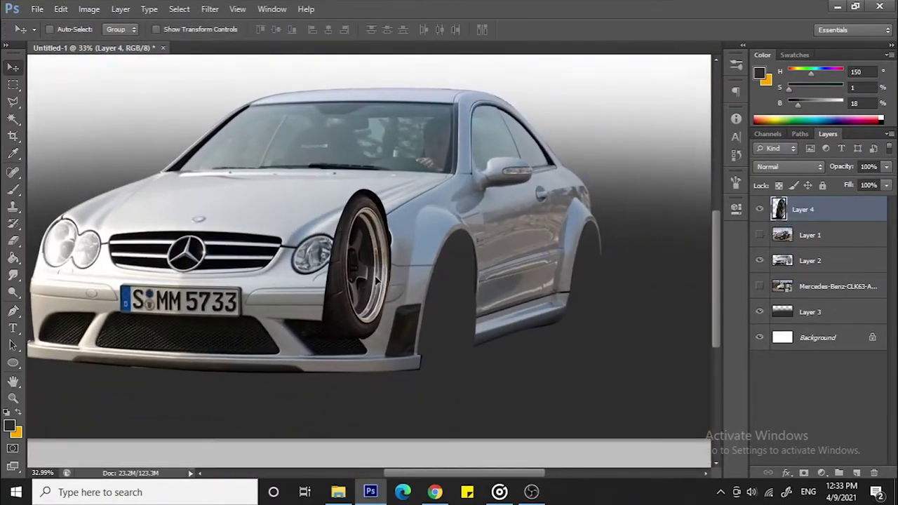
key(ctrl+t)
scroll(479, 218, down, 1)
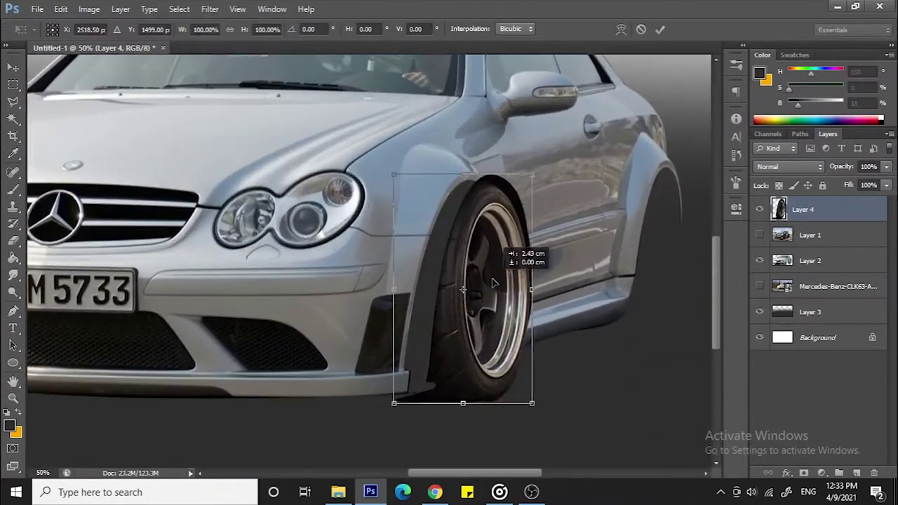
mouse_move(480, 218)
mouse_down()
mouse_move(465, 263)
mouse_move(475, 227)
mouse_up()
key(Return)
scroll(554, 280, down, 1)
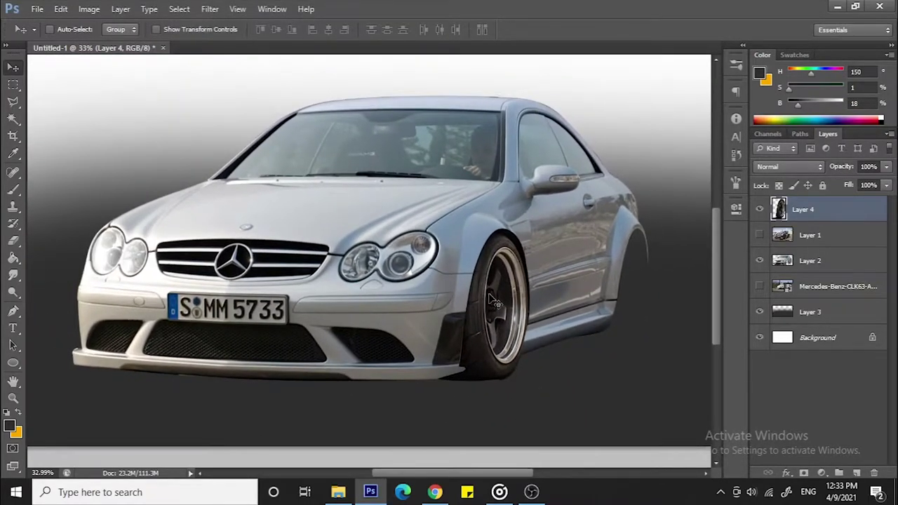
scroll(494, 302, up, 1)
- Hide the wheel layer, then show and select the Porsche donor photo layer
click(759, 209)
click(759, 234)
click(810, 235)
click(12, 311)
scroll(91, 247, up, 2)
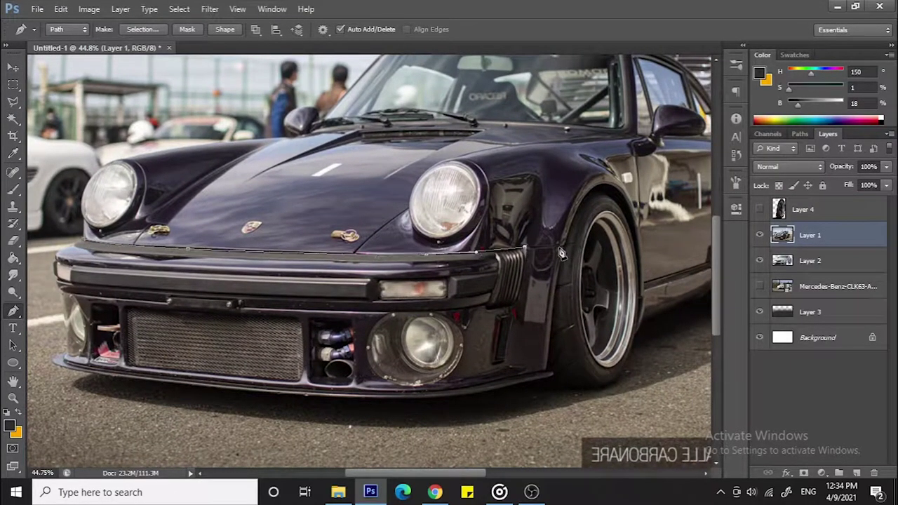
- Trace along the Porsche front bumper edge with a curved Pen point
drag(430, 382, 331, 379)
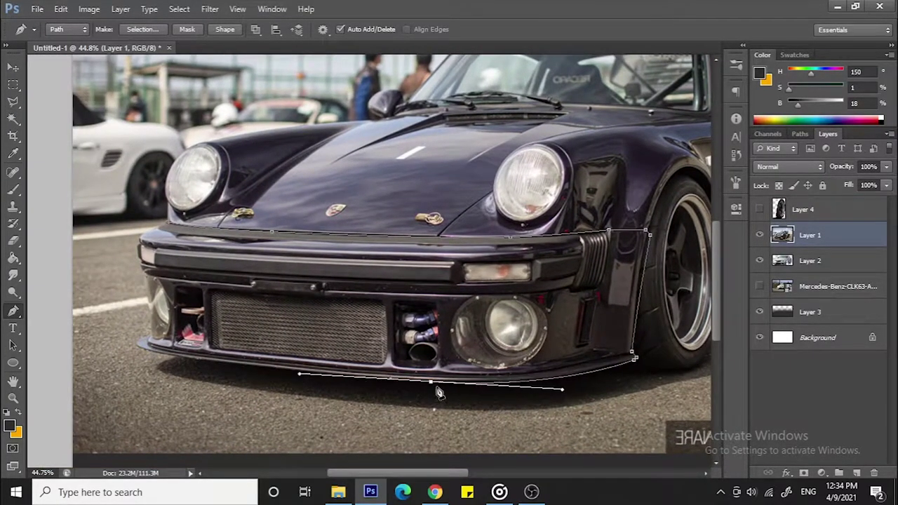
scroll(81, 331, up, 4)
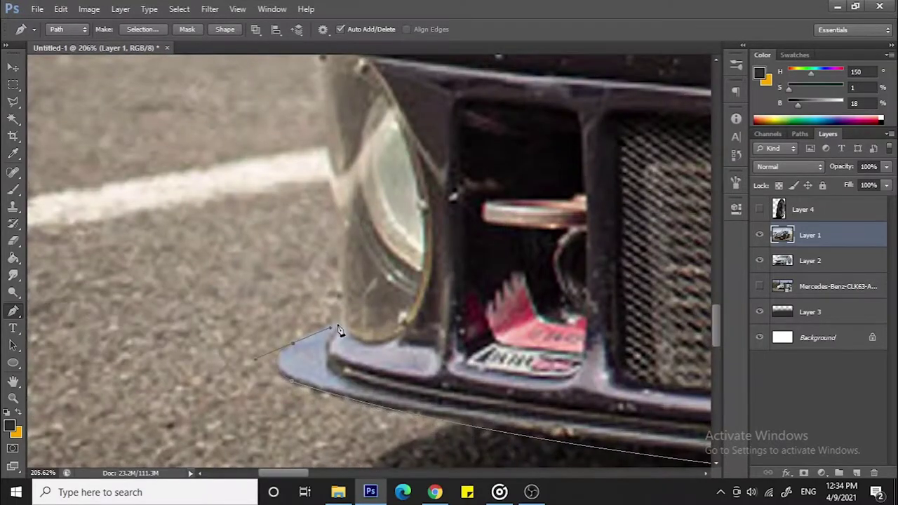
scroll(339, 332, down, 3)
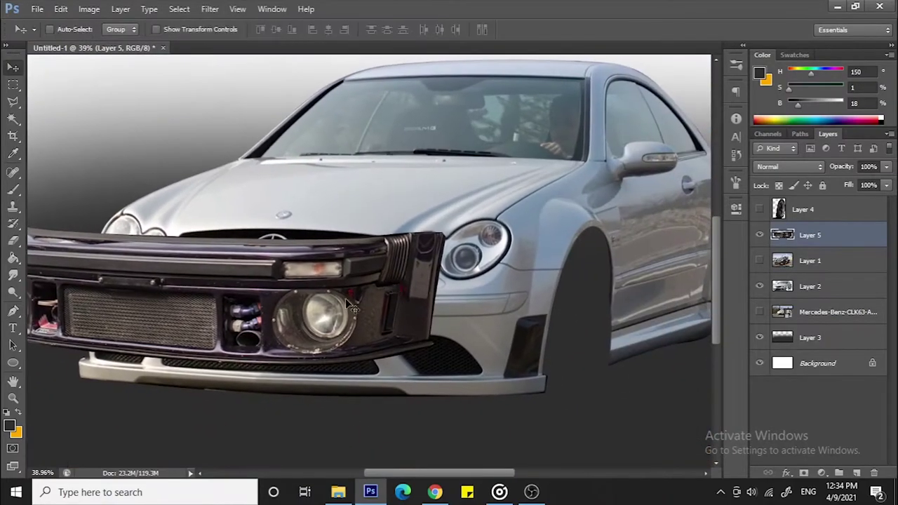
- Move the bumper onto the Mercedes grille, then widen, tilt and warp it
drag(353, 306, 421, 356)
key(ctrl+t)
drag(491, 342, 537, 338)
right_click(445, 319)
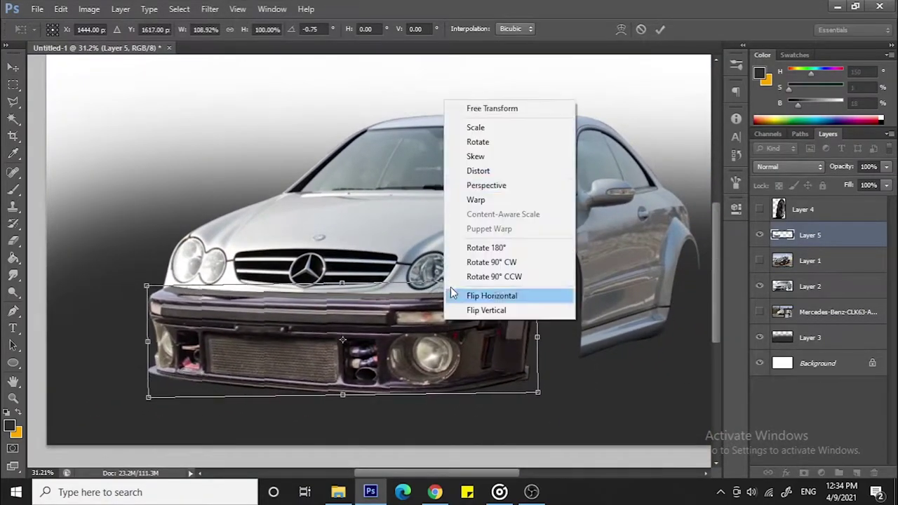
key(Escape)
drag(562, 367, 539, 340)
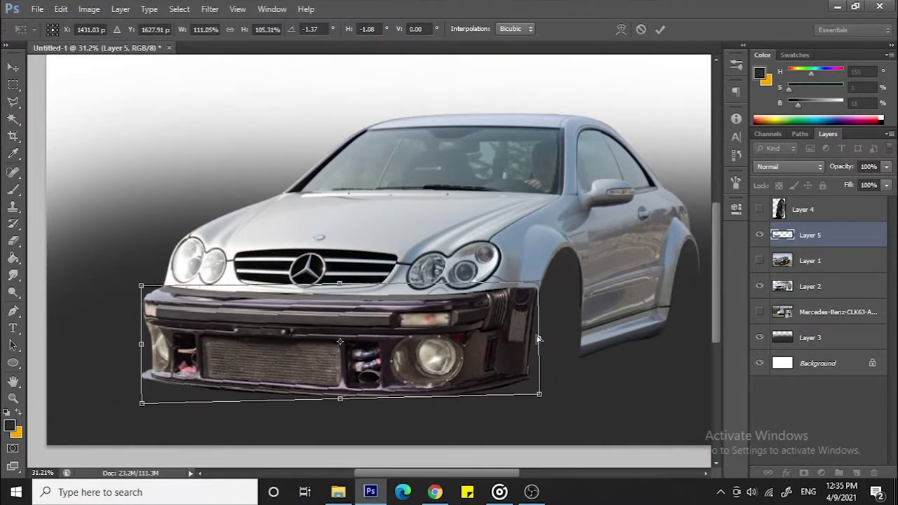
right_click(426, 327)
click(456, 203)
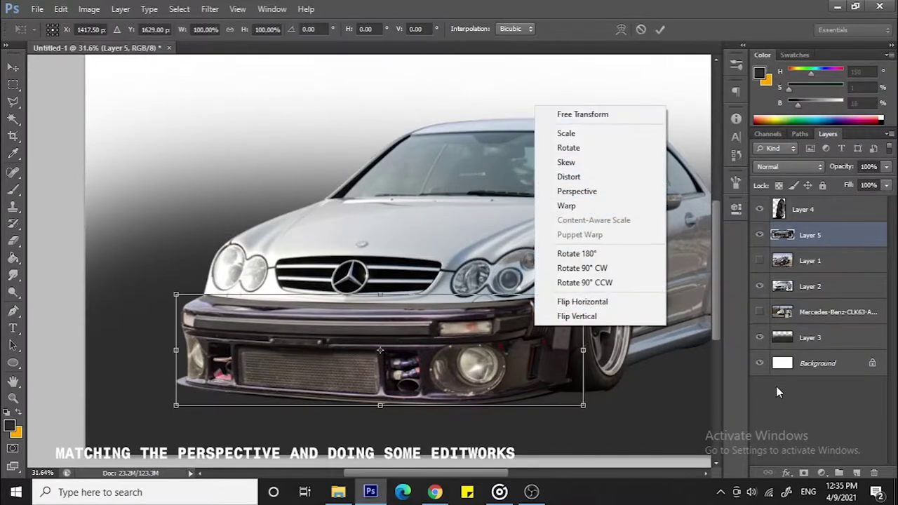
- Duplicate the bumper layer and stretch the copy wider across the car front
key(ctrl+j)
drag(608, 259, 425, 426)
key(ctrl+t)
mouse_move(607, 348)
mouse_down()
mouse_move(581, 331)
mouse_move(584, 346)
mouse_up()
key(Escape)
key(ctrl+d)
key(ctrl+t)
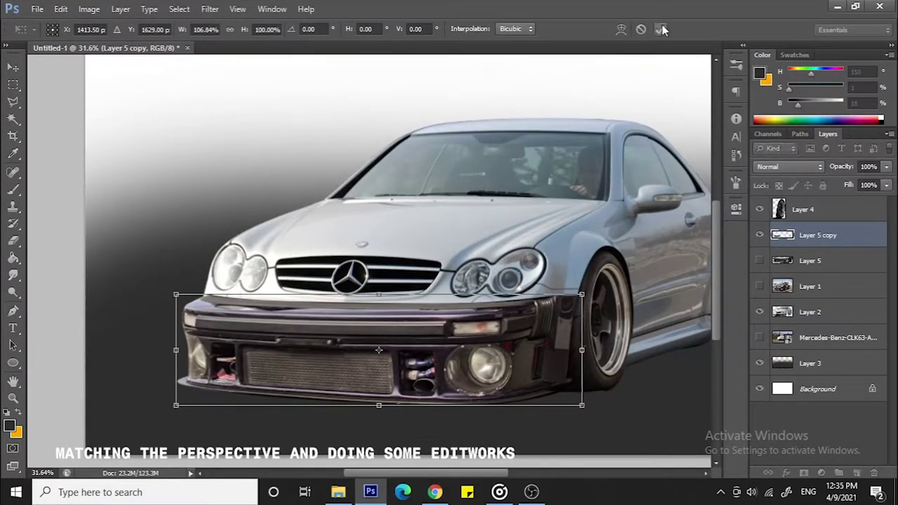
drag(176, 350, 174, 353)
click(660, 28)
- Skew the bumper copy, compare with the Porsche photo, and commit a final transform
key(ctrl+t)
click(660, 29)
key(ctrl+0)
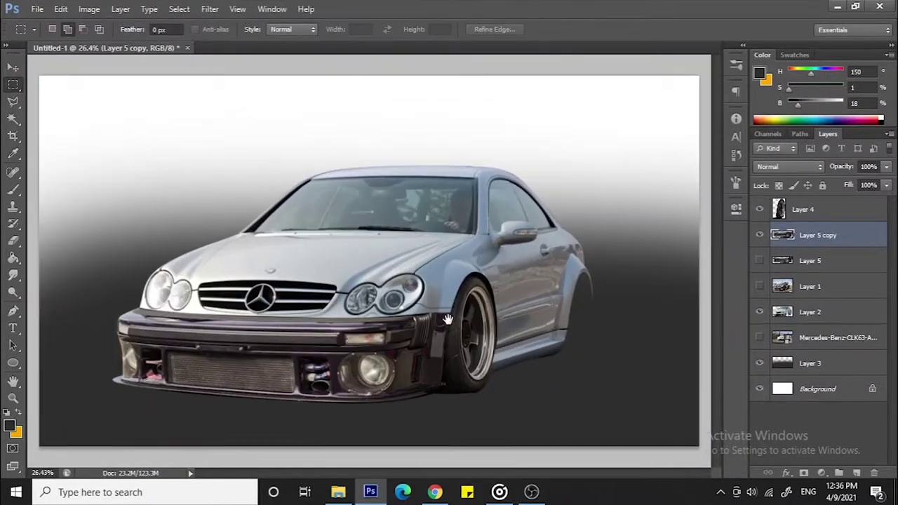
click(759, 287)
click(760, 286)
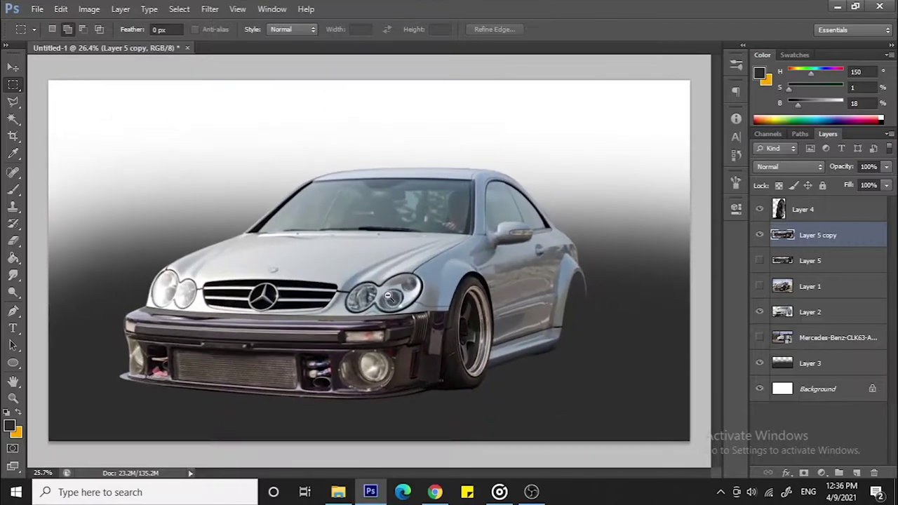
scroll(315, 297, up, 1)
scroll(316, 297, up, 1)
key(ctrl+t)
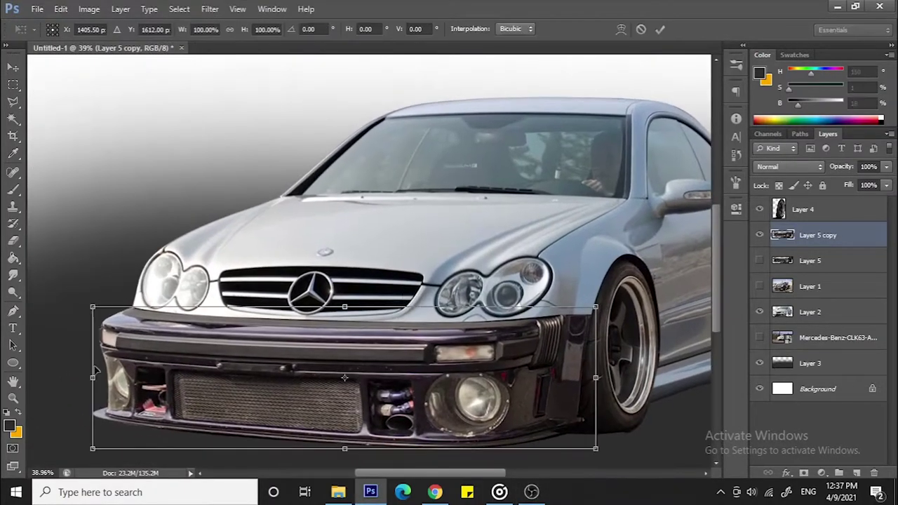
key(Return)
key(e)
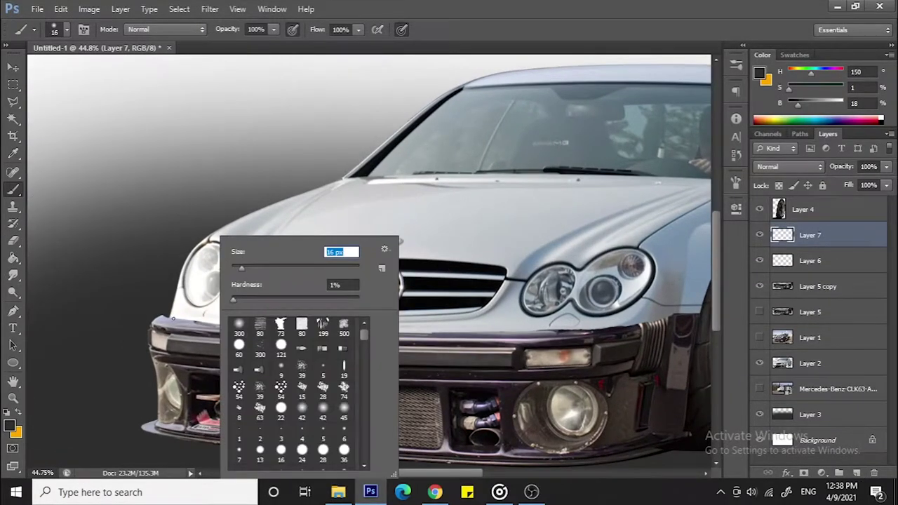
- Paint black into the gap between the headlight and the bumper's top edge
mouse_move(173, 318)
mouse_down()
mouse_move(286, 329)
mouse_move(220, 328)
mouse_up()
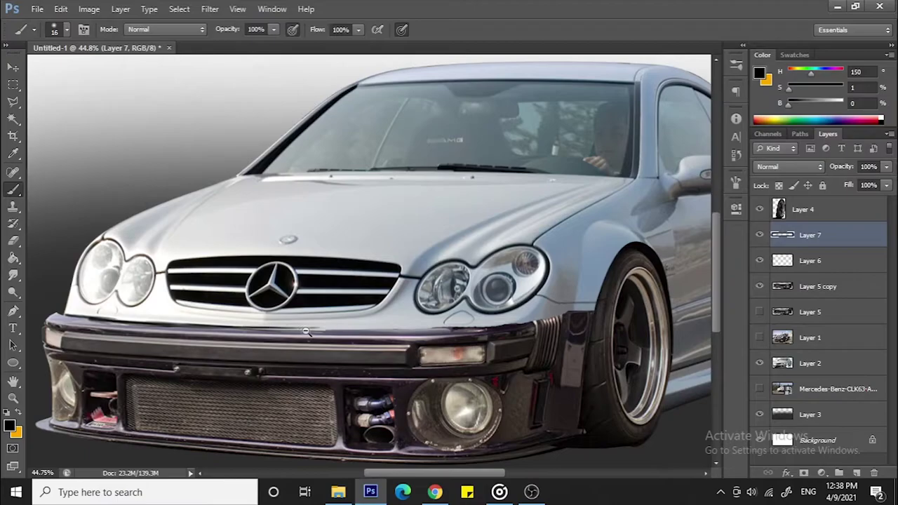
scroll(306, 331, up, 5)
drag(379, 333, 277, 336)
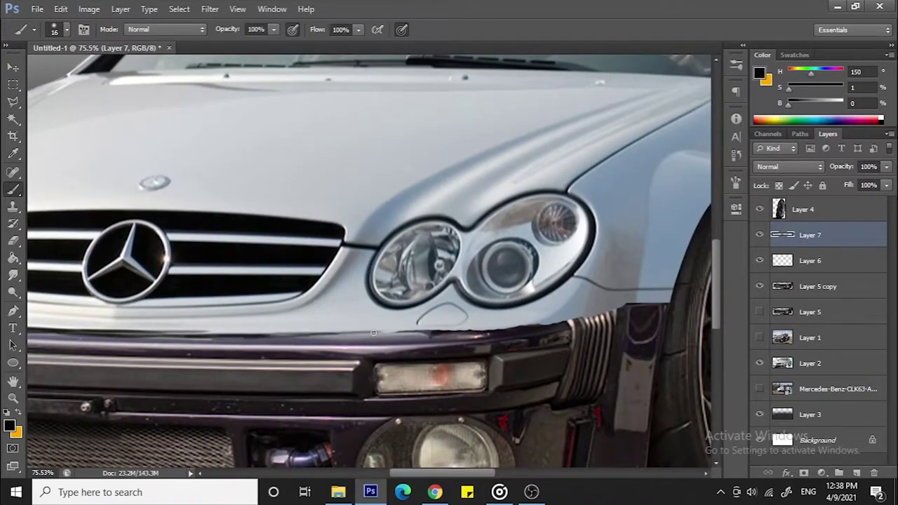
scroll(407, 331, right, 3)
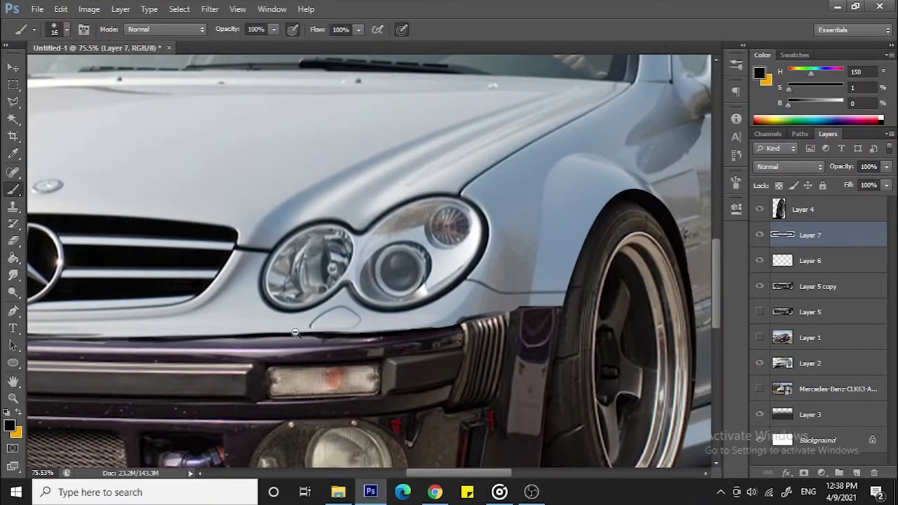
scroll(295, 333, down, 5)
scroll(351, 316, up, 1)
scroll(393, 301, up, 4)
scroll(412, 297, up, 2)
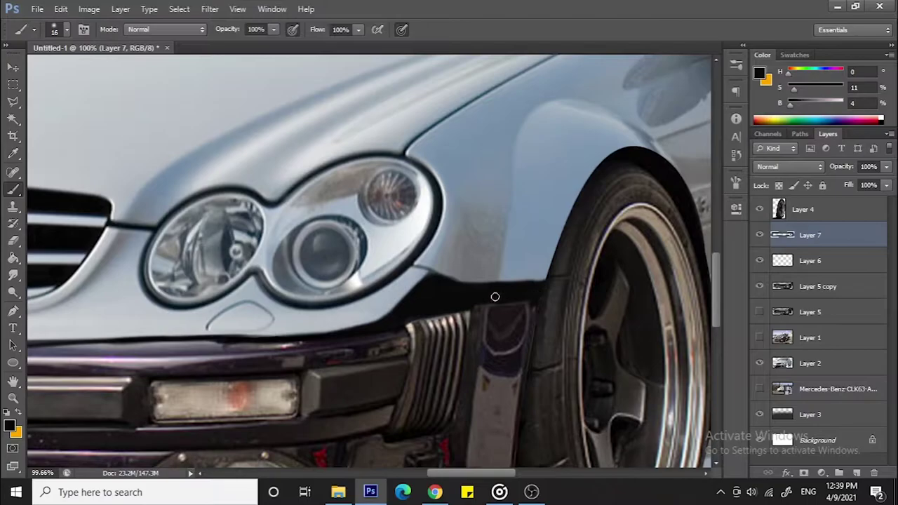
scroll(495, 297, down, 2)
scroll(422, 283, up, 4)
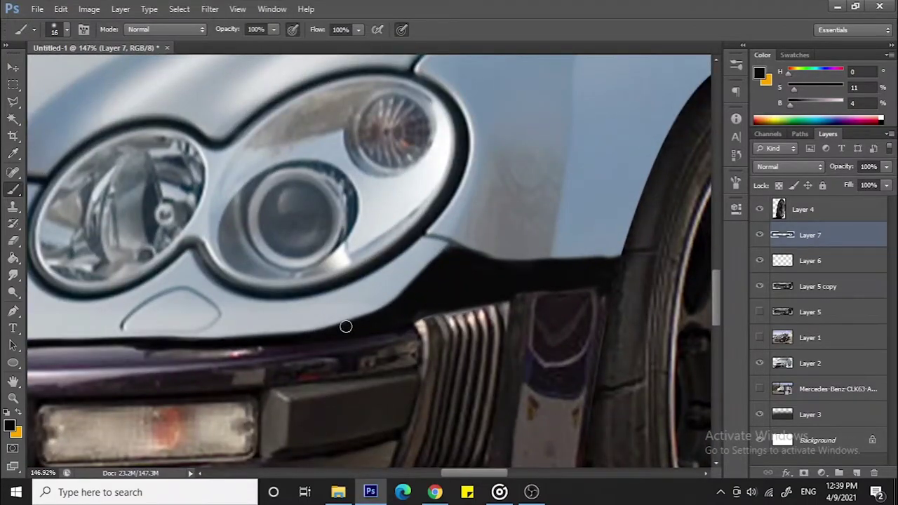
scroll(346, 326, down, 5)
scroll(562, 295, up, 1)
scroll(185, 337, up, 3)
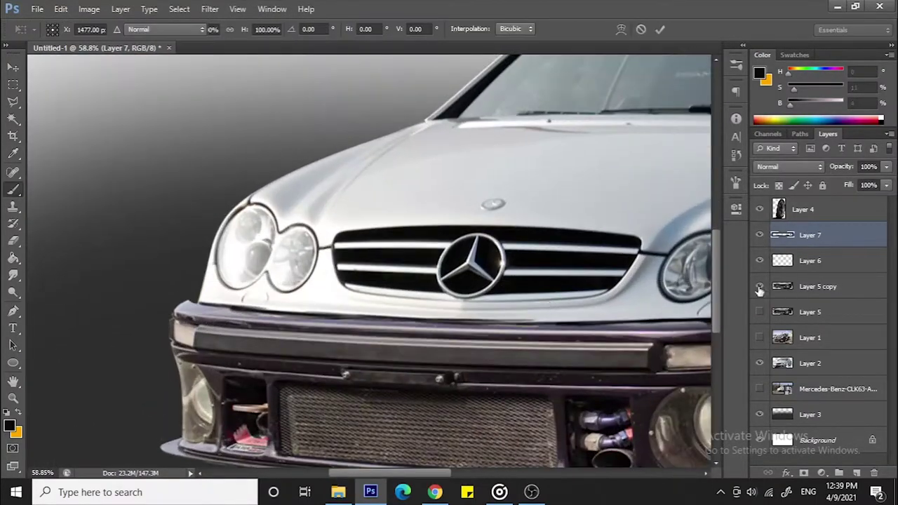
- Narrow the Layer 5 copy bumper slightly from its left edge with Free Transform
ctrl+click(179, 351)
key(ctrl+t)
drag(177, 397, 168, 397)
key(Return)
scroll(456, 183, down, 3)
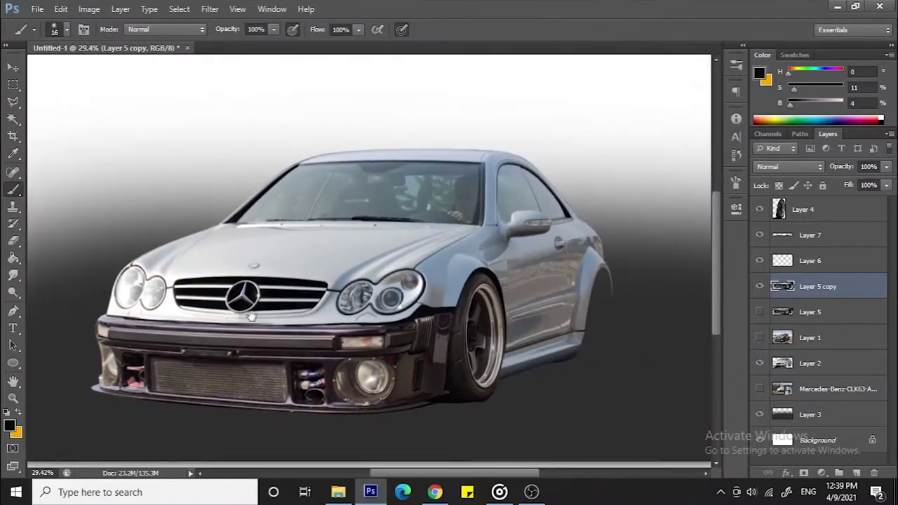
scroll(435, 295, up, 5)
right_click(435, 236)
key(Escape)
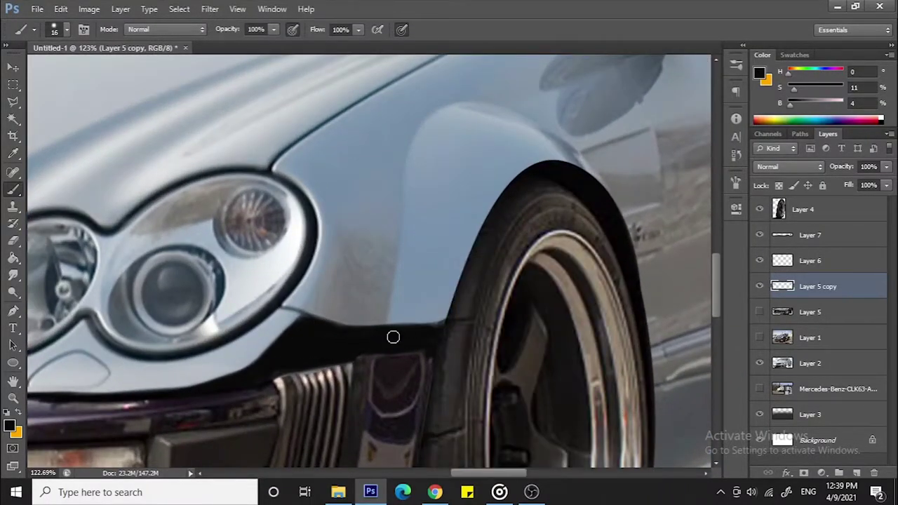
- Toggle the bumper layer to compare, then duplicate Layer 5 copy as Layer 5 copy 2
scroll(393, 338, down, 5)
click(760, 286)
scroll(421, 295, up, 4)
click(810, 260)
scroll(400, 297, down, 4)
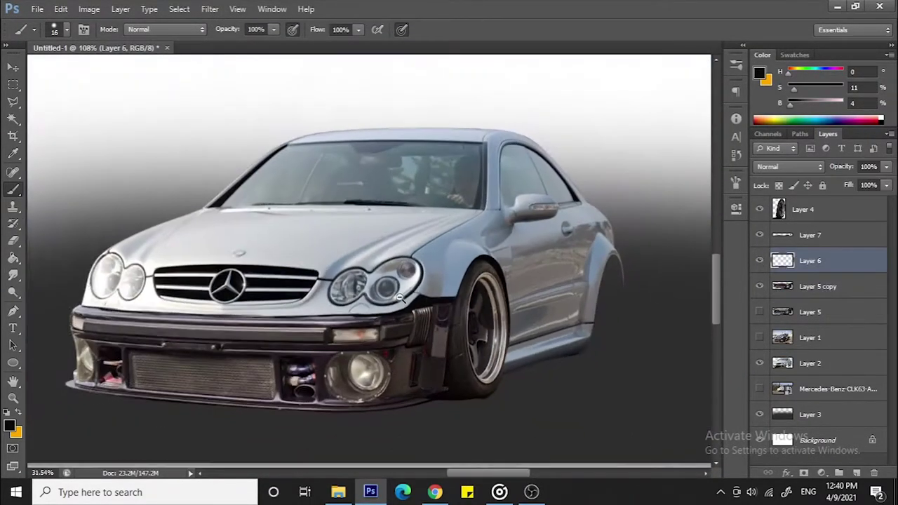
scroll(401, 297, down, 1)
click(811, 287)
key(ctrl+j)
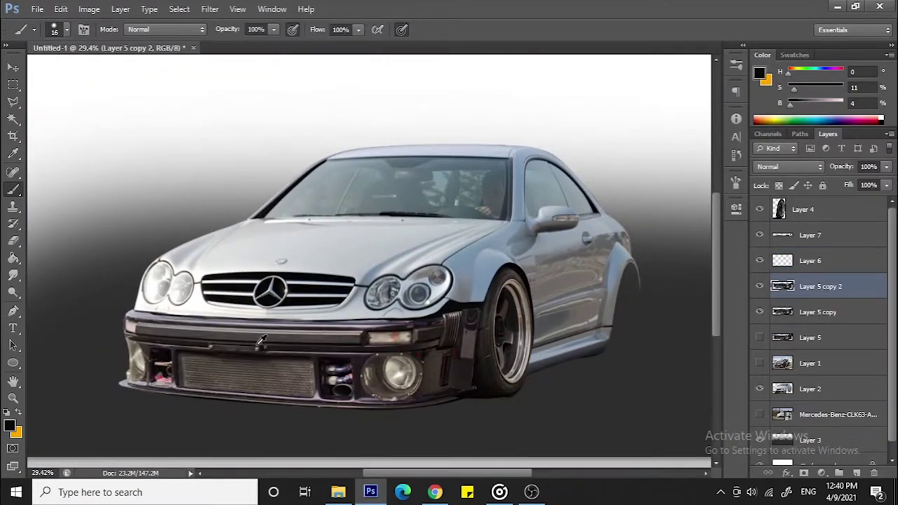
key(i)
scroll(261, 340, up, 2)
- Desaturate the bumper copy with Hue/Saturation and apply Levels 3/1.30/197
key(ctrl+u)
key(Return)
key(ctrl+l)
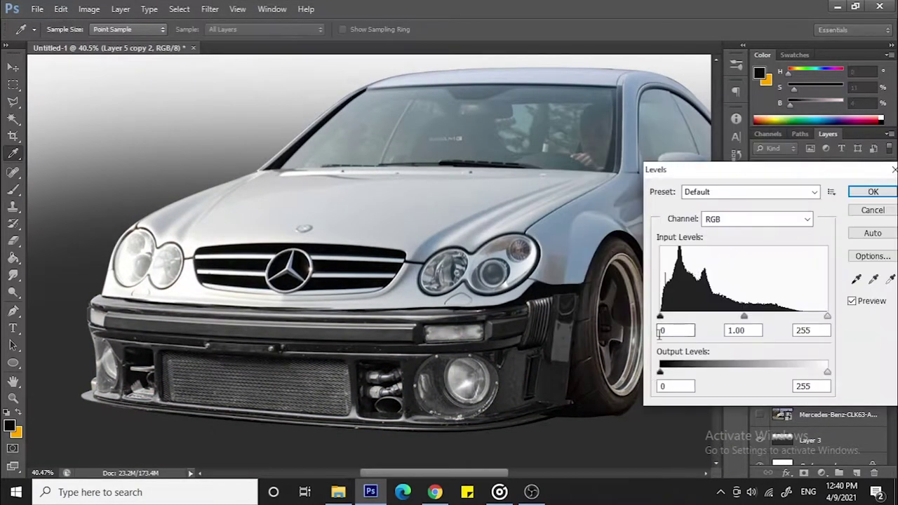
drag(659, 318, 662, 317)
drag(828, 317, 714, 317)
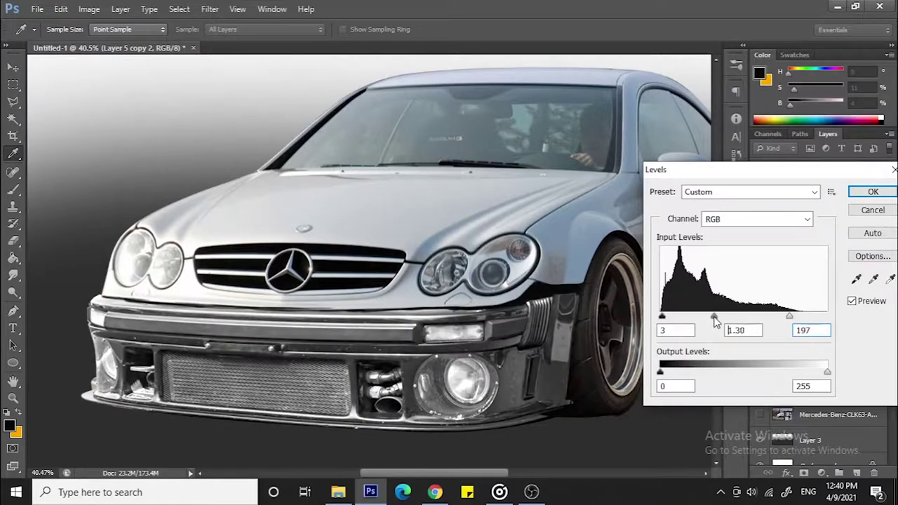
key(Return)
- Erase the bumper's overlapping edges and briefly hide the layer to compare
key(e)
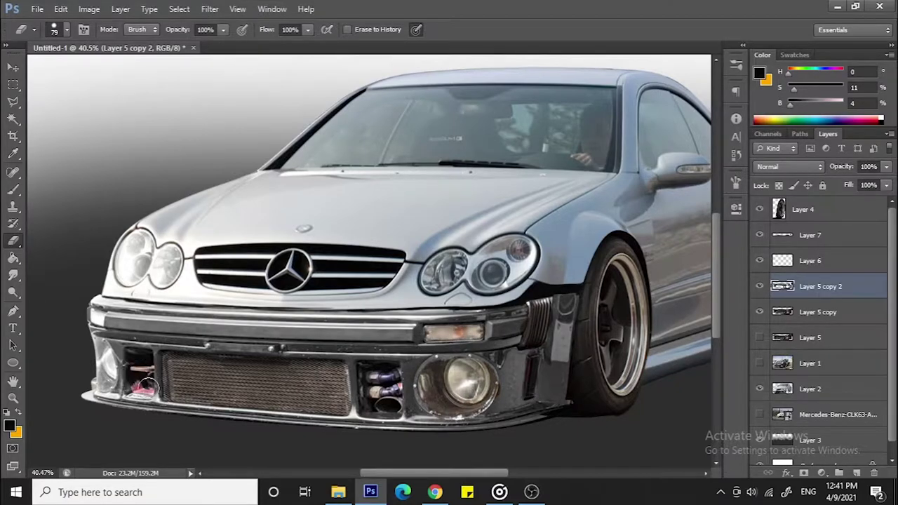
scroll(303, 310, up, 1)
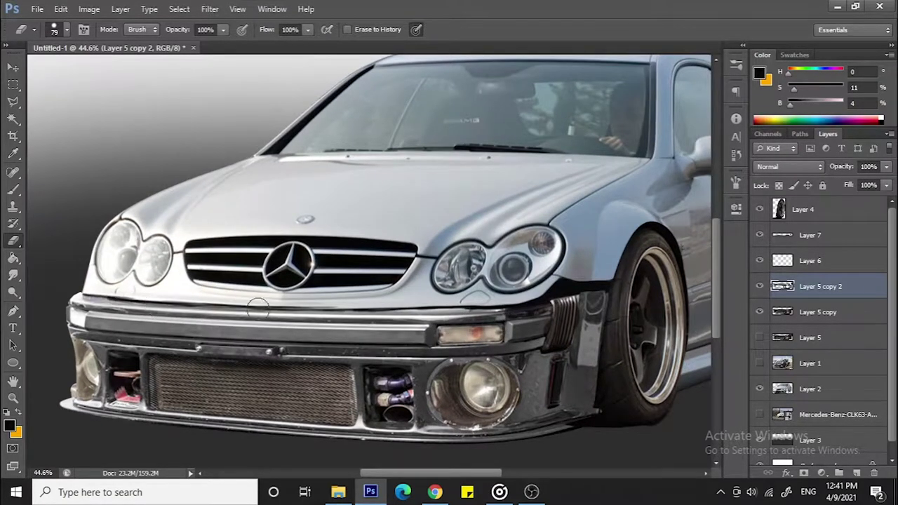
scroll(341, 416, down, 4)
scroll(520, 323, up, 2)
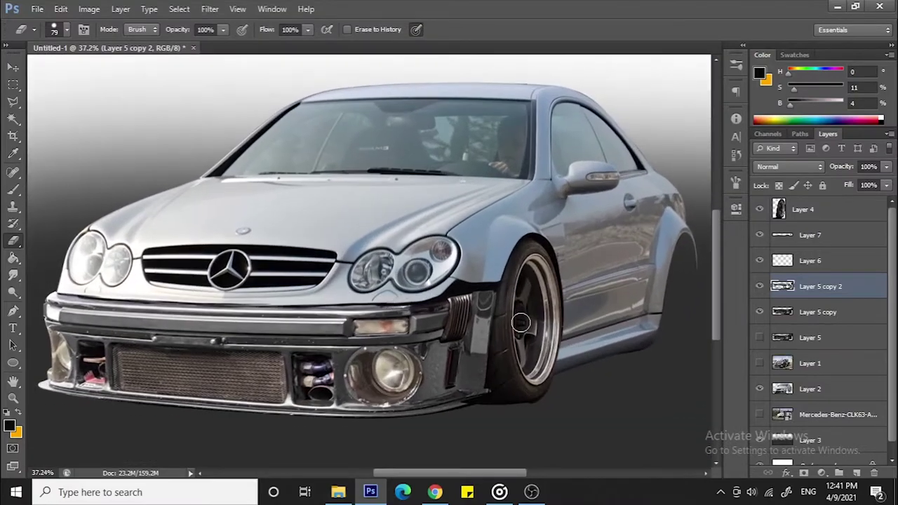
click(760, 287)
- Apply a second Levels adjustment with shadows 19 and midtones 1.66
key(ctrl+l)
drag(660, 316, 672, 317)
drag(744, 317, 723, 317)
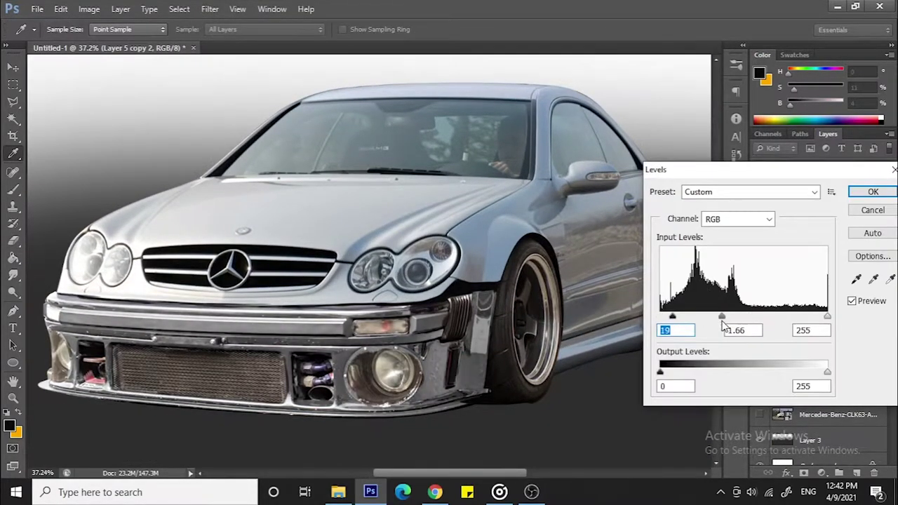
key(Tab)
key(Return)
- Erase further bumper overlaps and show the Porsche photo layer again
key(e)
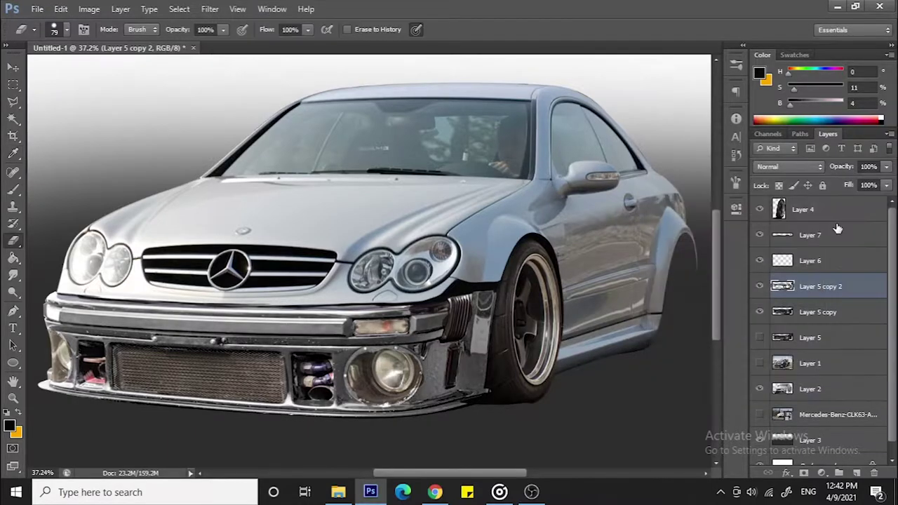
scroll(502, 295, down, 2)
scroll(502, 295, up, 1)
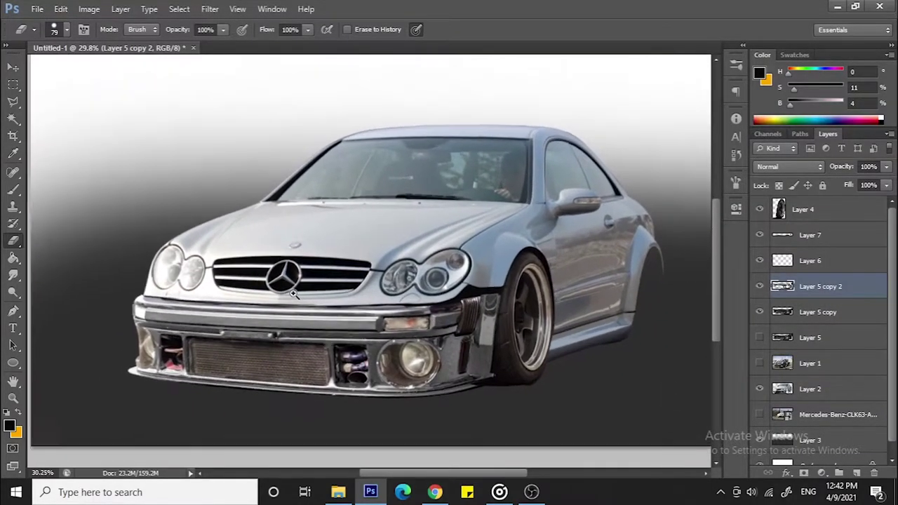
scroll(614, 293, up, 1)
key(l)
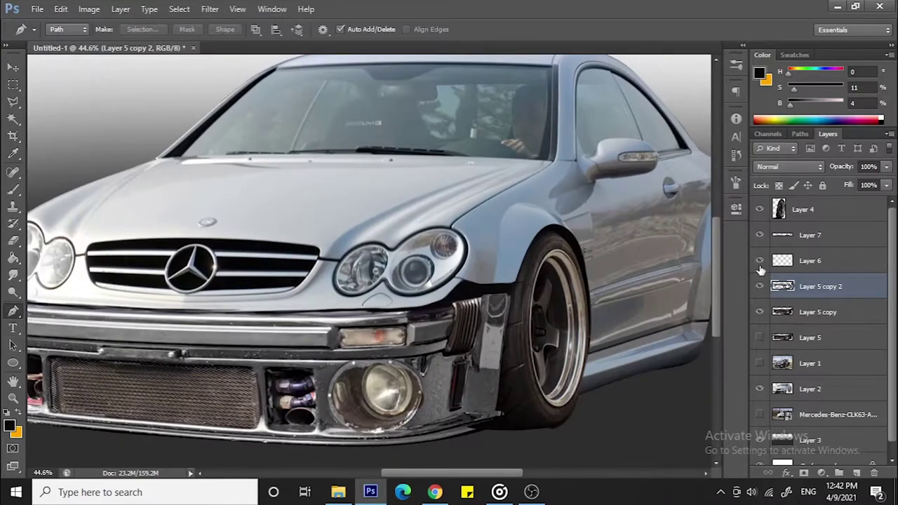
click(807, 261)
- Select the Porsche photo layer and shift it into position over the Mercedes
click(759, 362)
click(807, 363)
key(v)
drag(702, 260, 7, 330)
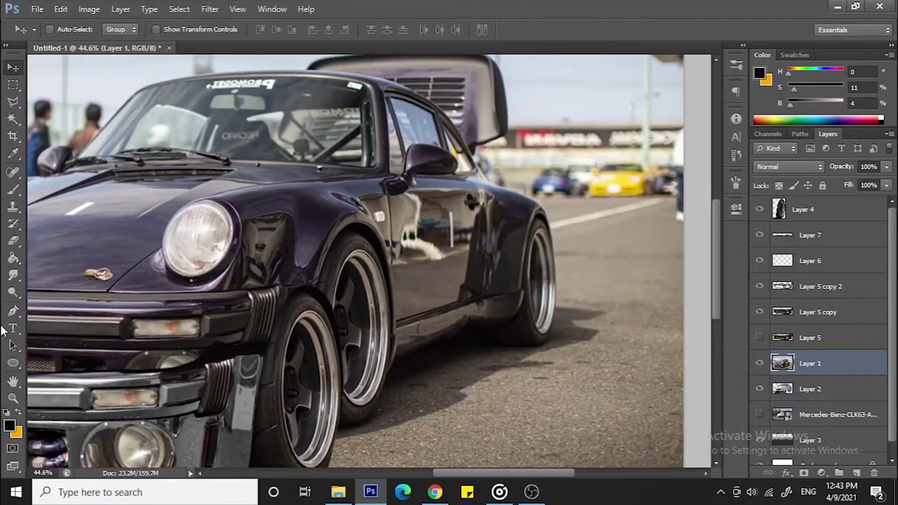
- Trace a Pen path along the Porsche's side skirt and sill toward the rear wheel
key(p)
scroll(7, 330, up, 2)
click(308, 388)
click(424, 353)
click(472, 346)
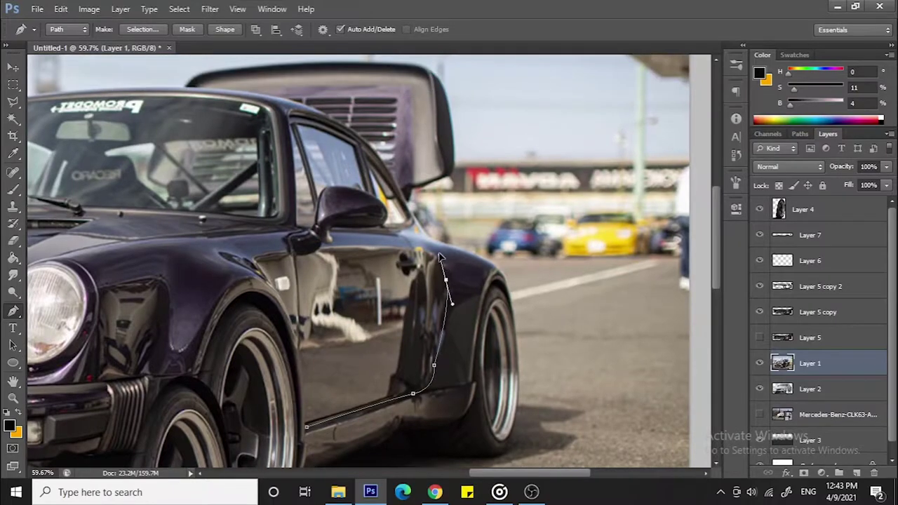
- Continue the path around the rear fender flare and back to close the outline
scroll(435, 330, up, 1)
click(437, 245)
scroll(437, 245, up, 1)
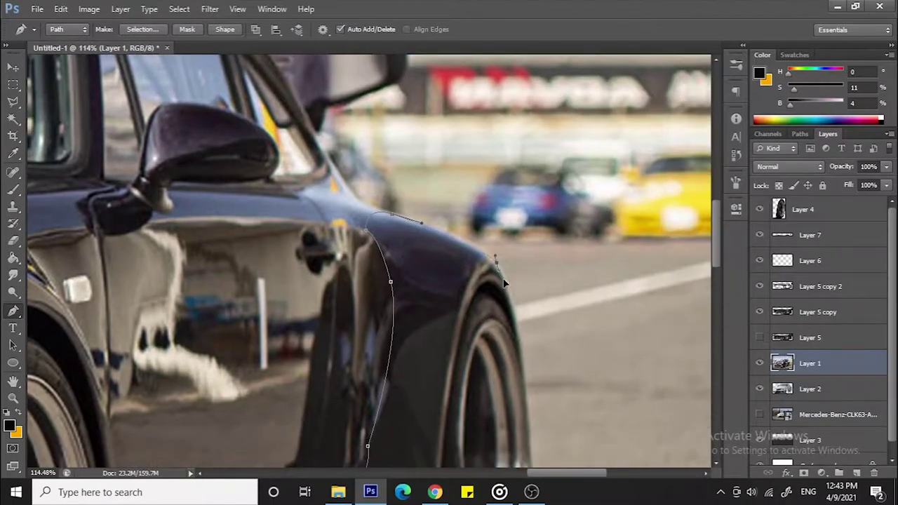
click(491, 232)
scroll(517, 323, up, 1)
scroll(518, 324, down, 2)
click(517, 338)
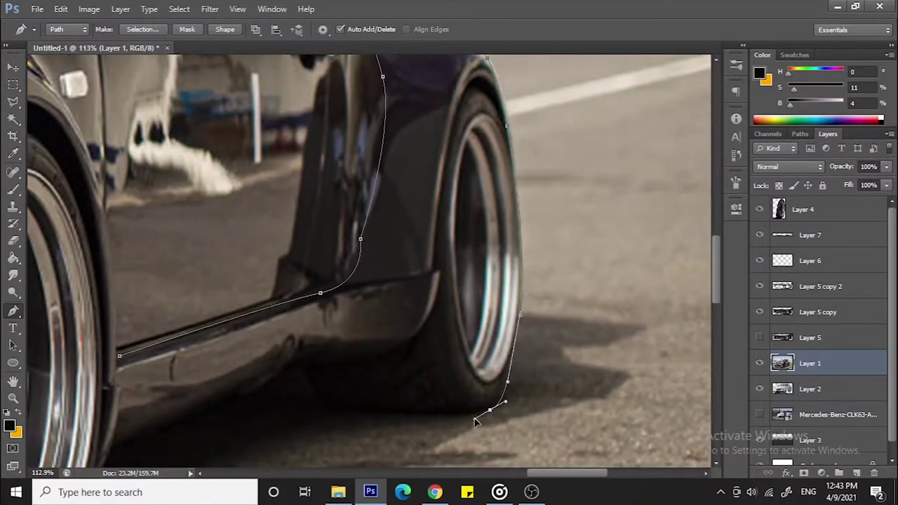
click(330, 411)
click(313, 391)
click(305, 374)
scroll(302, 351, down, 2)
scroll(302, 350, left, 3)
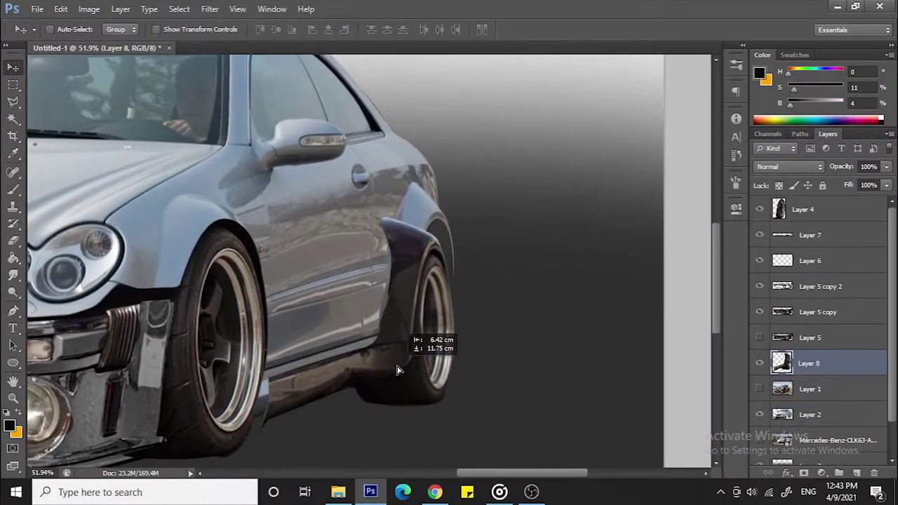
- Free Transform the cut-out fender piece, enlarging it over the Mercedes' rear wheel
key(ctrl+t)
drag(467, 425, 487, 431)
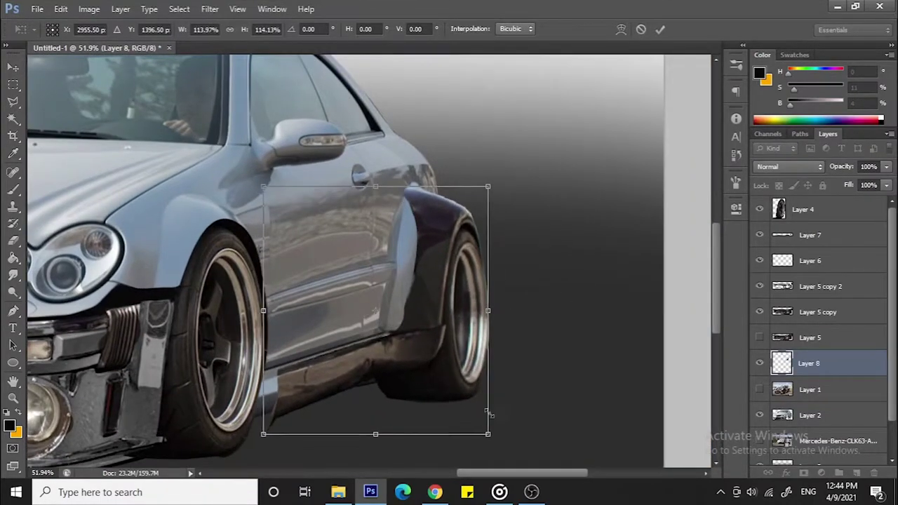
scroll(486, 340, down, 2)
drag(487, 340, 594, 351)
drag(616, 304, 640, 409)
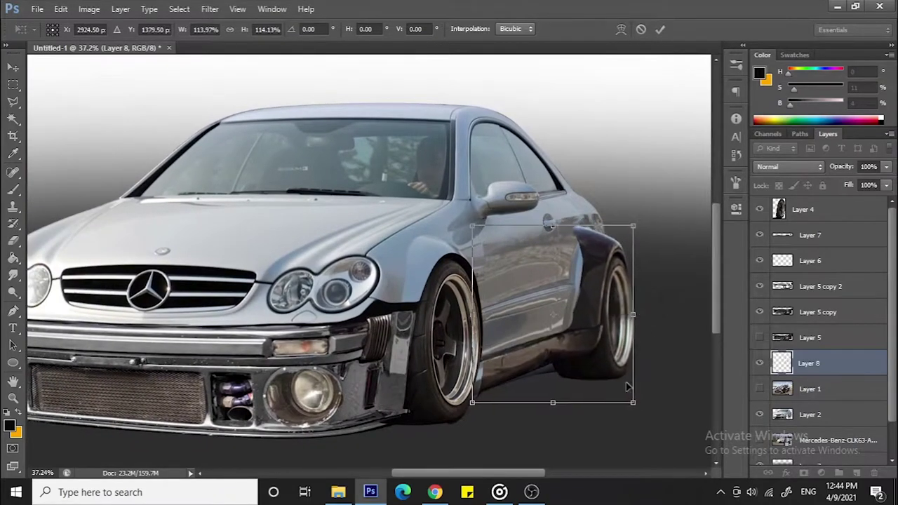
key(Return)
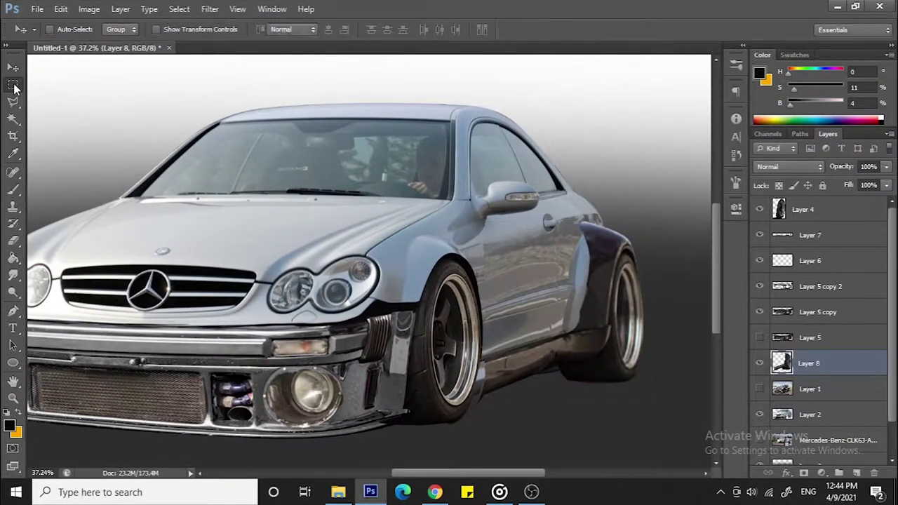
- Apply a second transform to reshape the front of the side skirt
key(ctrl+t)
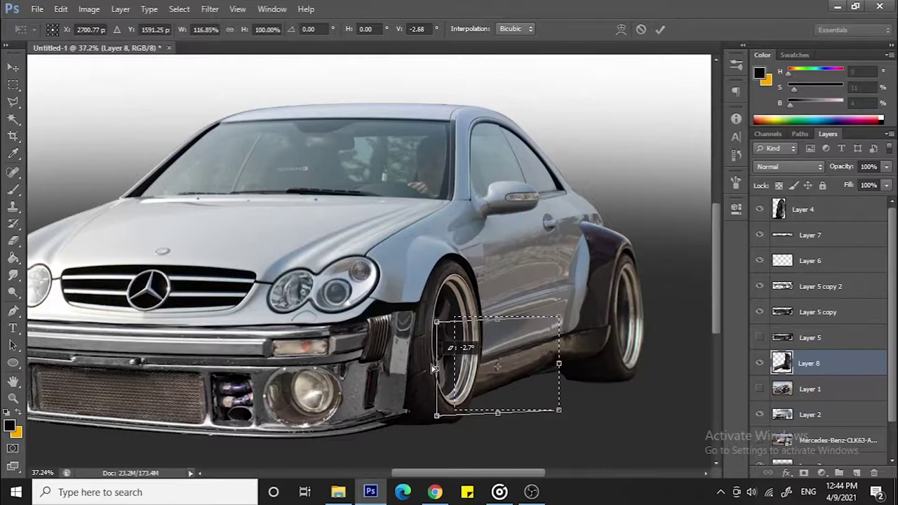
key(Return)
scroll(491, 316, up, 3)
scroll(687, 261, down, 1)
key(l)
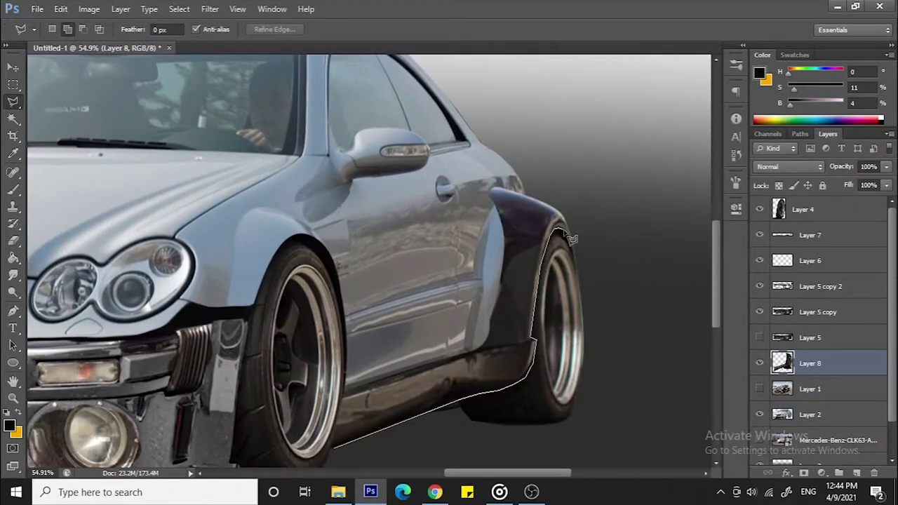
- Select the fender flare and adjust its Levels to match the car body
click(309, 371)
key(ctrl+u)
key(Escape)
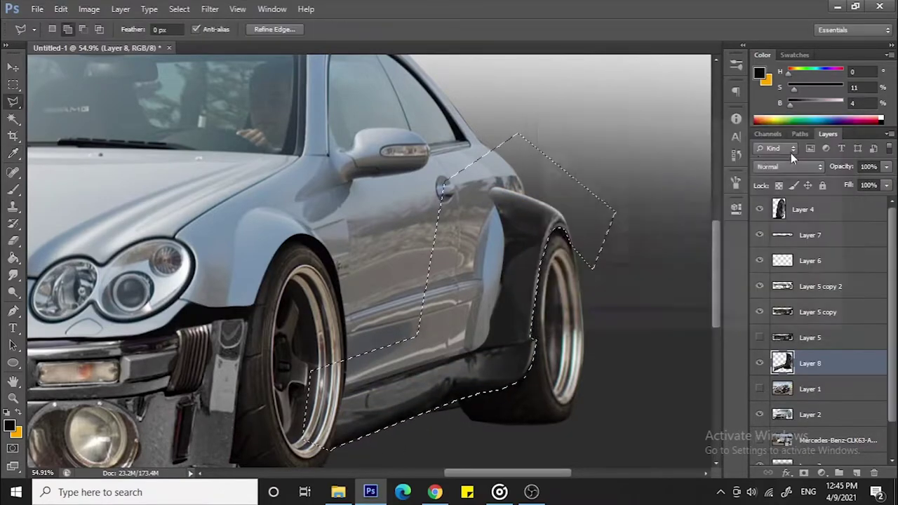
key(ctrl+l)
drag(663, 317, 714, 316)
drag(827, 316, 806, 317)
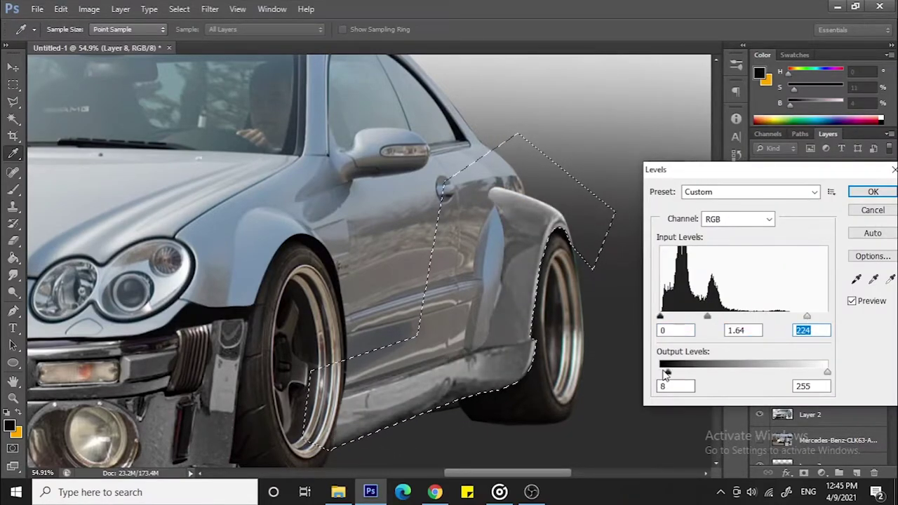
key(Return)
- Deselect the fender and set up a softer eraser and brush
key(ctrl+d)
key(e)
right_click(488, 204)
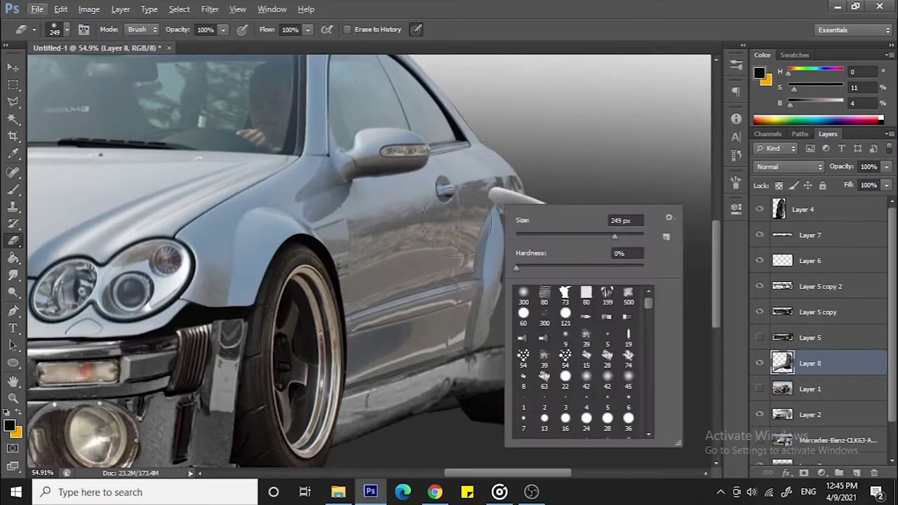
key(Escape)
scroll(488, 251, down, 5)
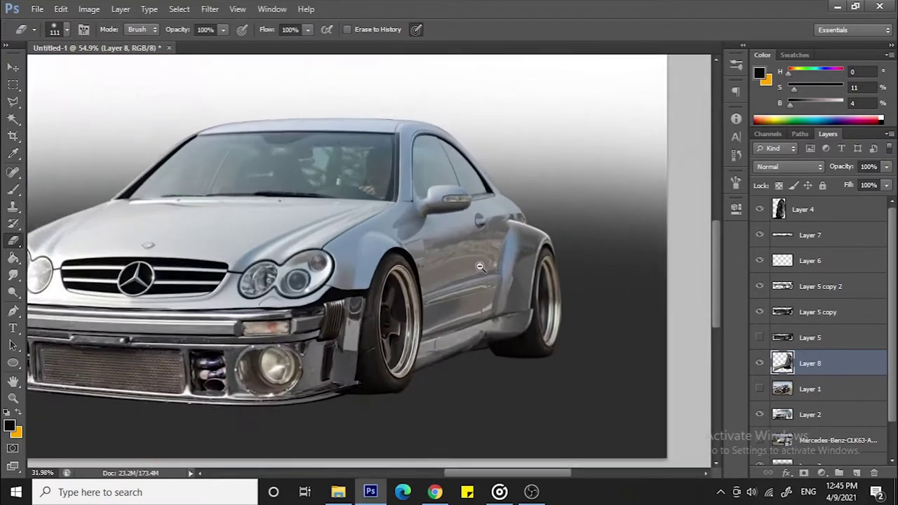
scroll(484, 232, up, 5)
key(b)
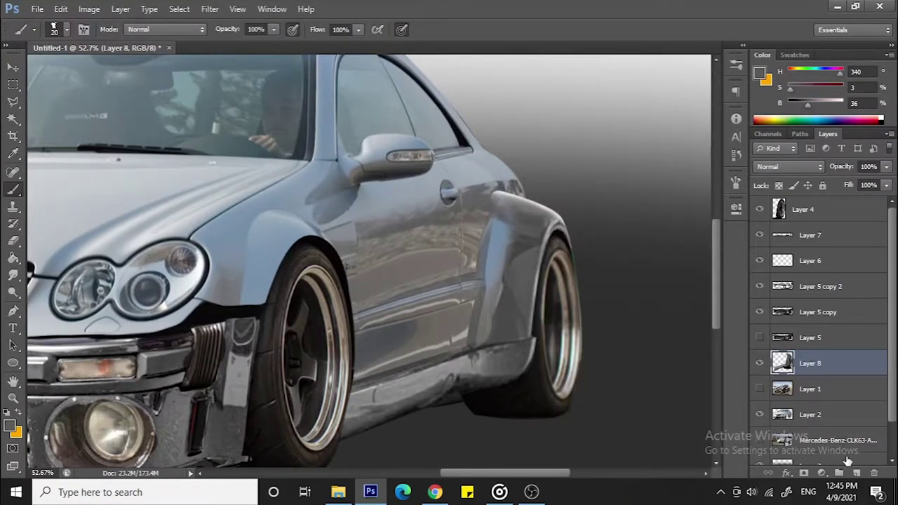
- Paint shading on a new layer and merge it into the fender layer
click(857, 472)
scroll(525, 241, up, 2)
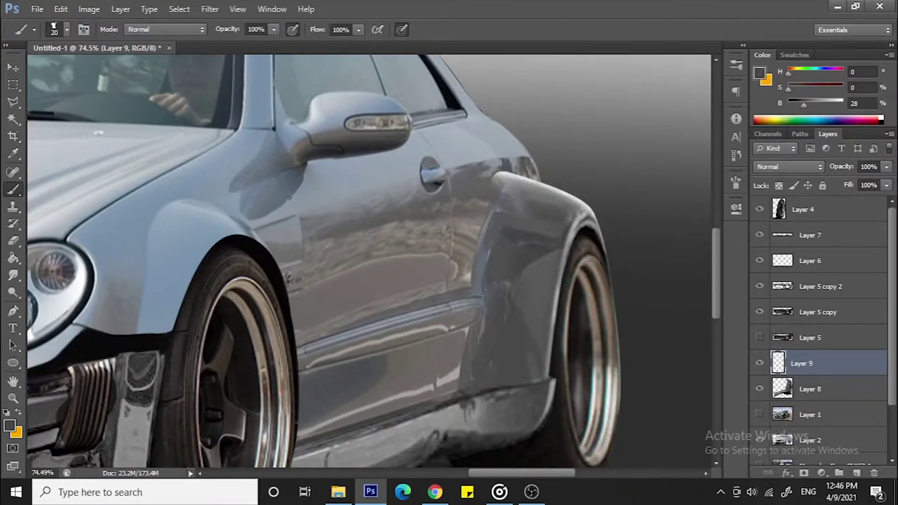
scroll(500, 220, up, 2)
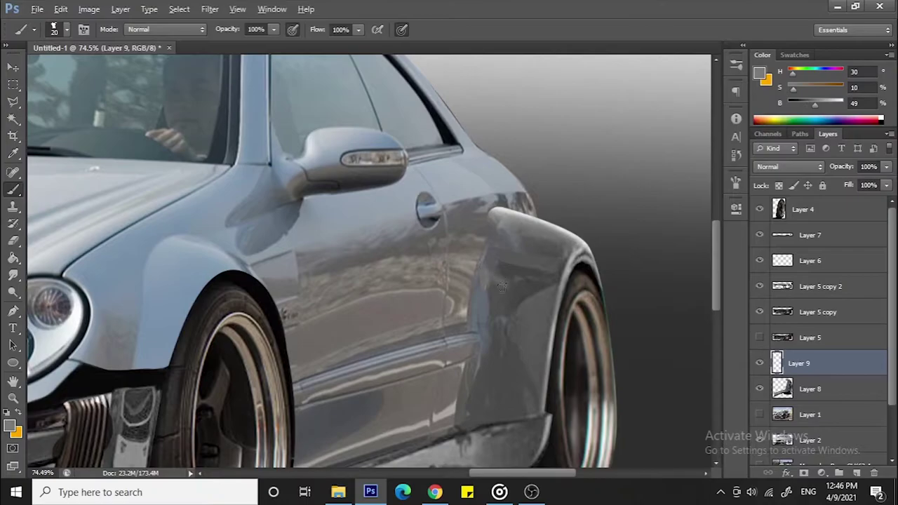
scroll(495, 287, down, 4)
scroll(495, 286, up, 3)
scroll(495, 286, down, 2)
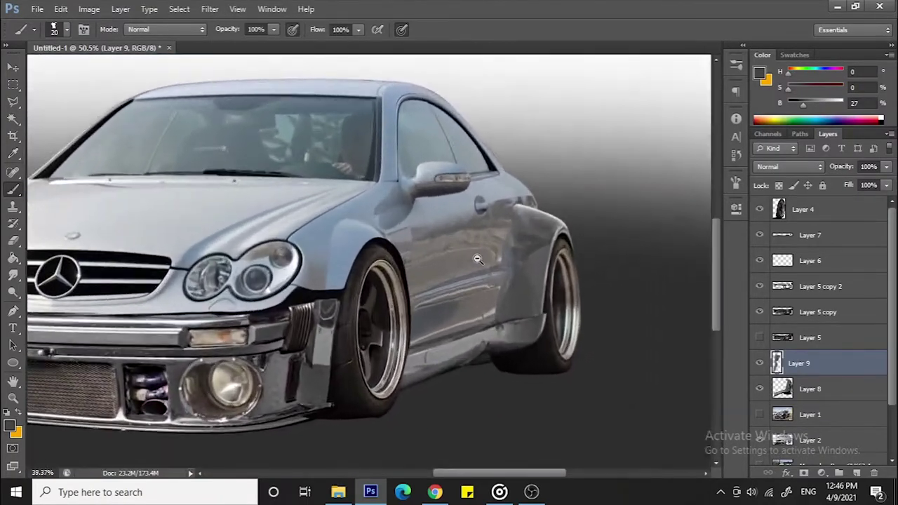
scroll(633, 234, down, 1)
key(ctrl+e)
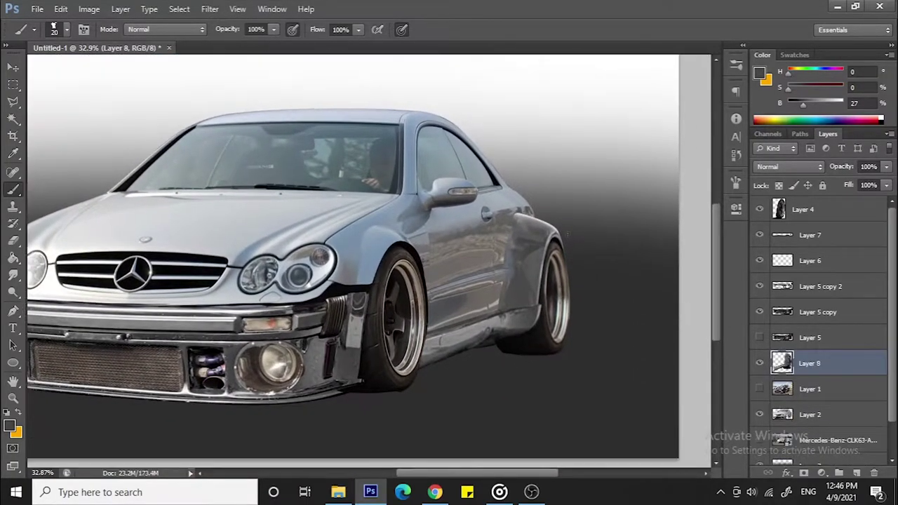
- Reshape the fender layer with Free Transform and commit it
key(ctrl+t)
key(Return)
key(b)
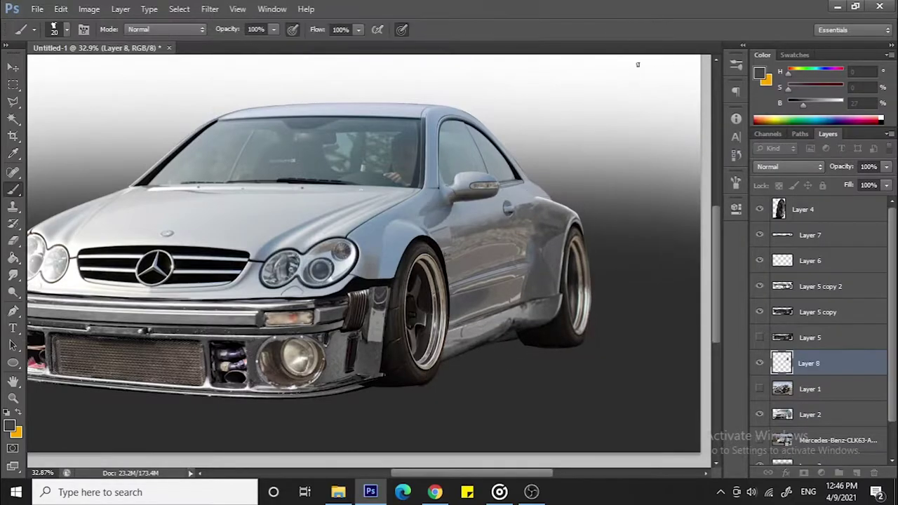
scroll(477, 211, up, 2)
scroll(477, 211, down, 3)
scroll(477, 211, down, 1)
scroll(478, 210, up, 2)
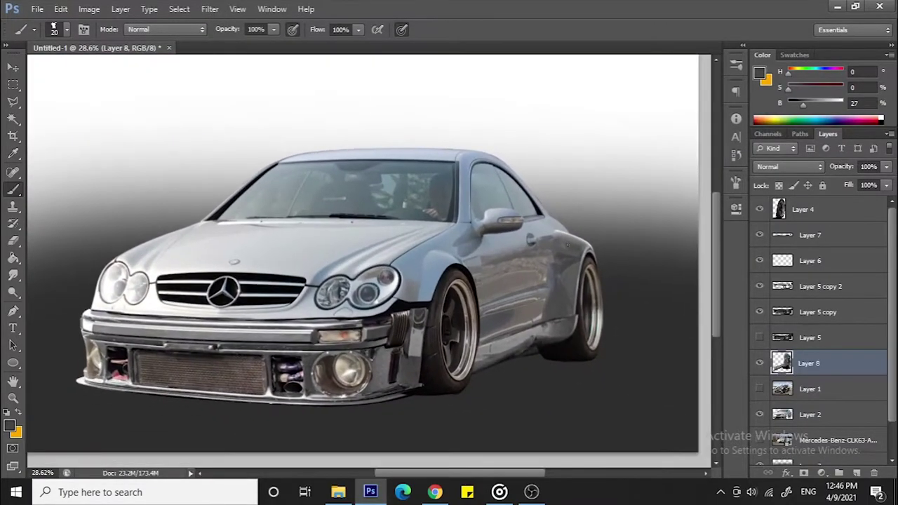
key(XF86AudioLowerVolume)
- Position the pasted engine-bay photo over the car's bonnet
key(v)
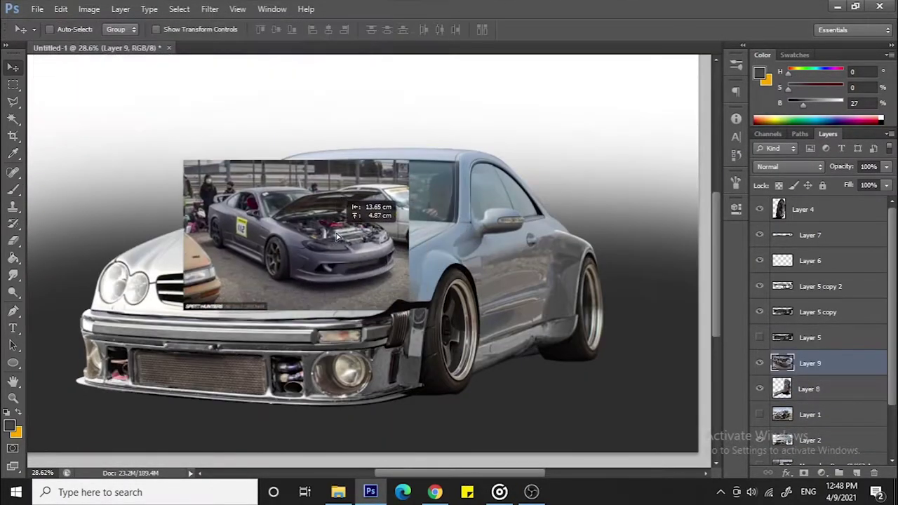
drag(811, 362, 810, 204)
click(12, 101)
scroll(208, 216, up, 3)
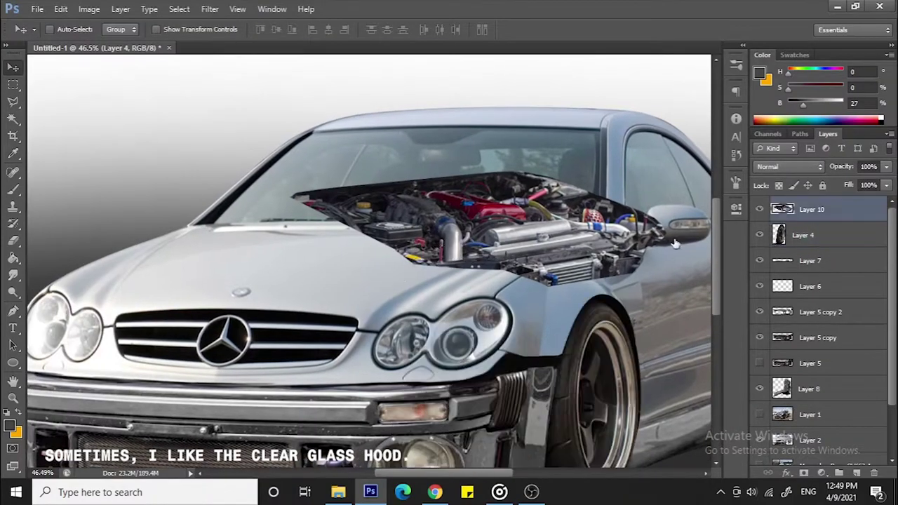
- Flip the engine layer horizontally and rotate it to match the bonnet angle
key(ctrl+t)
right_click(352, 68)
click(435, 261)
drag(485, 359, 491, 345)
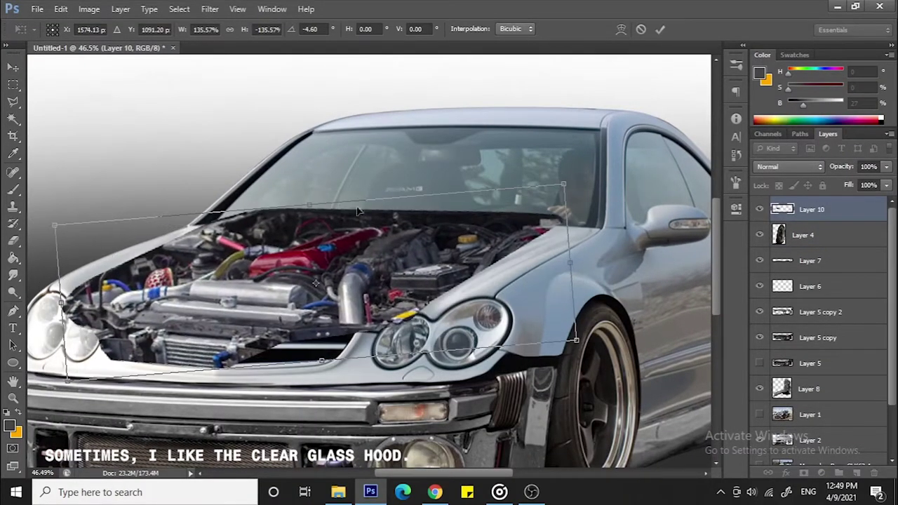
key(Return)
scroll(339, 296, down, 2)
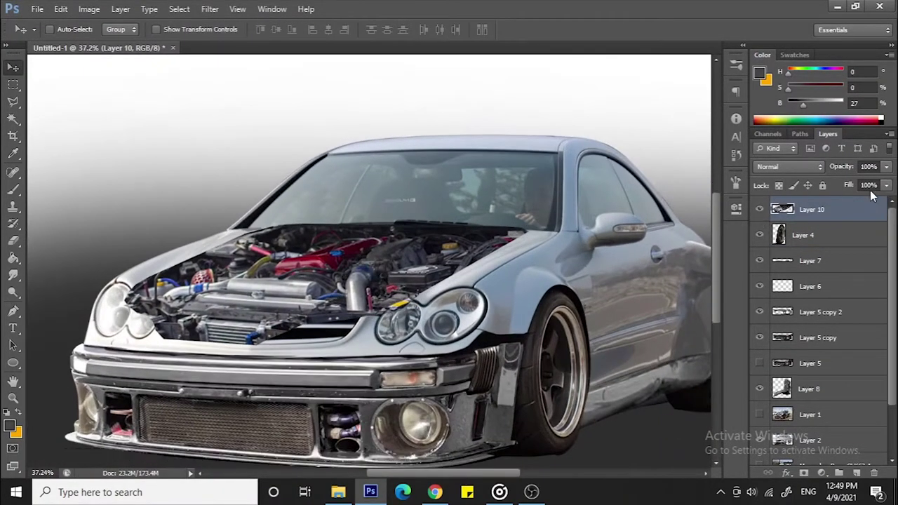
- Hide the engine, outline the hood opening with Polygonal Lasso, then show the engine again
key(l)
scroll(443, 288, up, 1)
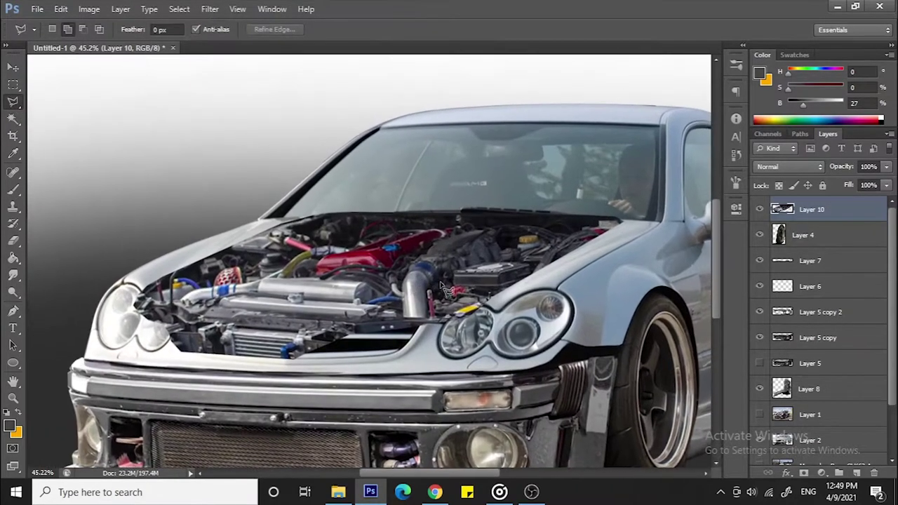
click(759, 209)
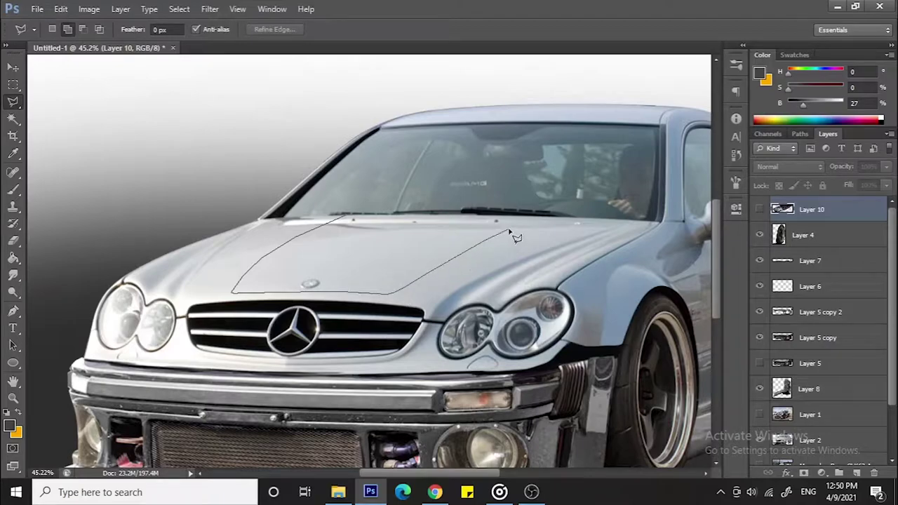
click(377, 223)
click(759, 208)
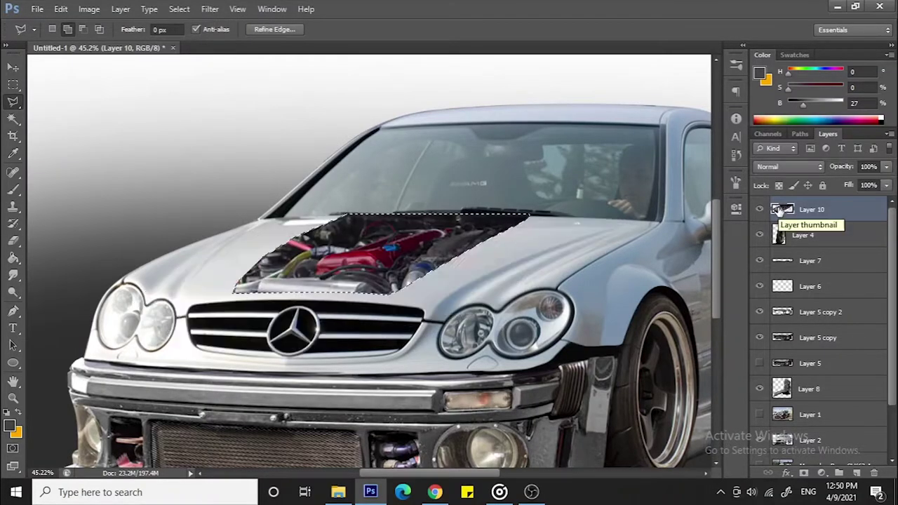
double_click(562, 223)
- Fill the hood opening on a new layer with light grey, shaded dark to light
key(ctrl+shift+alt+n)
key(b)
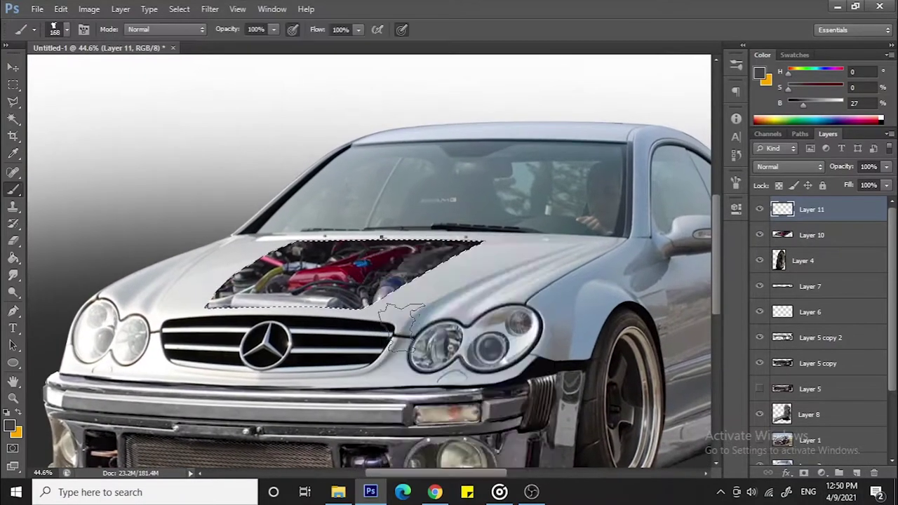
alt+click(449, 351)
click(344, 274)
alt+scroll(209, 258, down, 3)
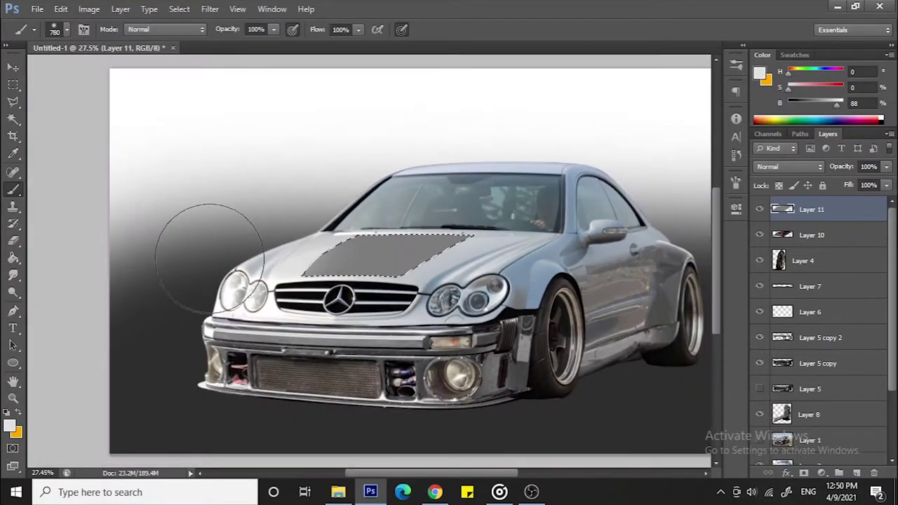
alt+scroll(344, 229, up, 1)
drag(341, 184, 421, 280)
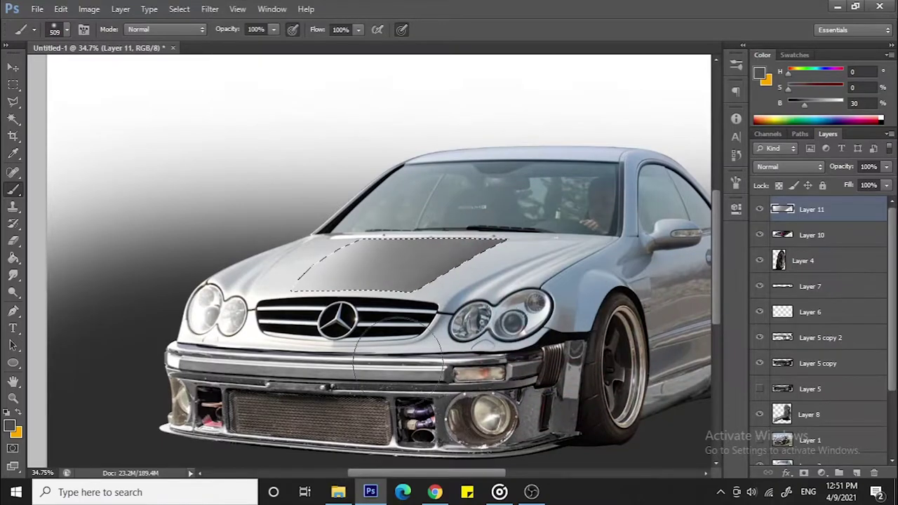
key(ctrl+d)
- Lower the grey layer's fill and add a clipped layer painted in black
alt+scroll(395, 276, up, 1)
alt+scroll(396, 275, up, 1)
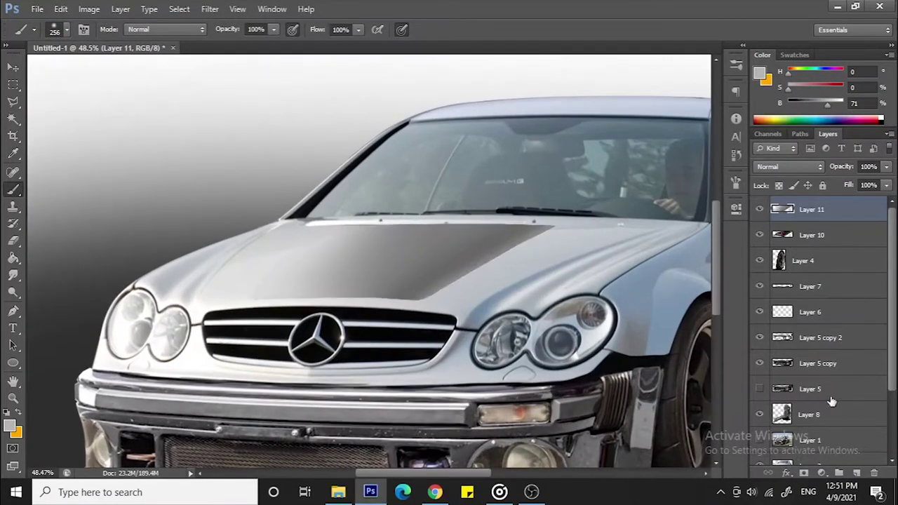
drag(888, 186, 838, 202)
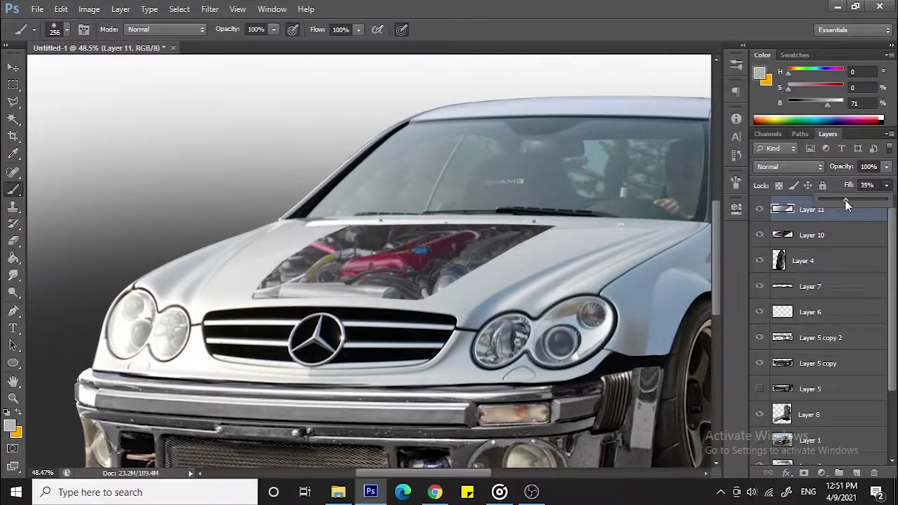
click(840, 473)
key(ctrl+alt+g)
alt+scroll(343, 186, up, 1)
key(bracketleft)
key(bracketleft)
key(bracketleft)
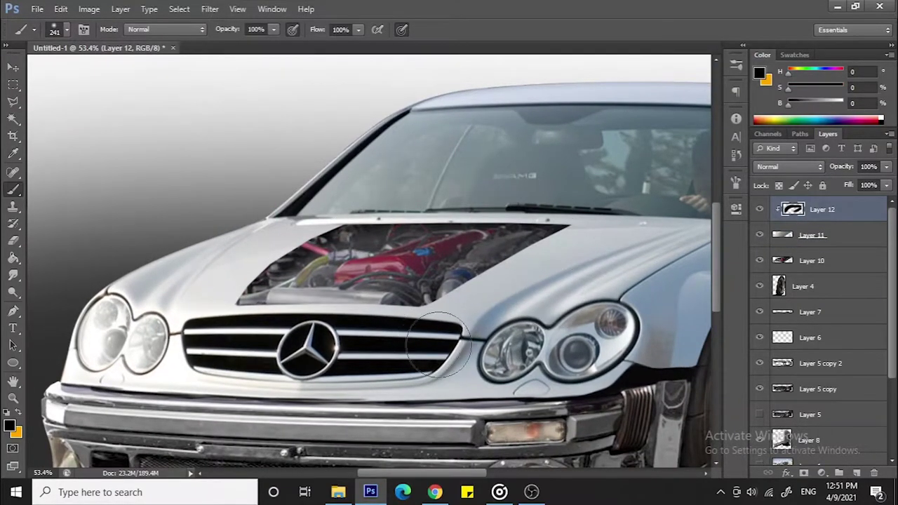
scroll(480, 191, down, 2)
scroll(518, 188, up, 2)
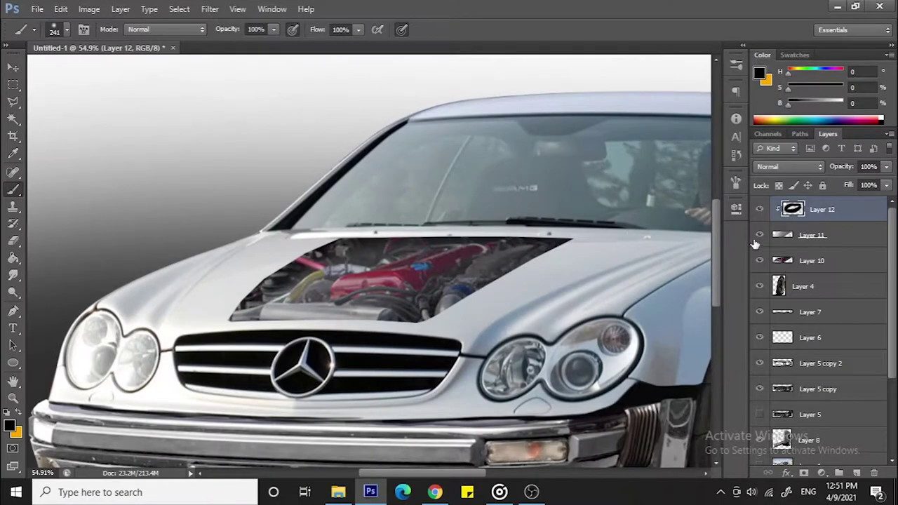
- Add a clipped reflections layer with a white streak reflection across the hood
click(12, 102)
key(ctrl+shift+alt+n)
key(ctrl+alt+g)
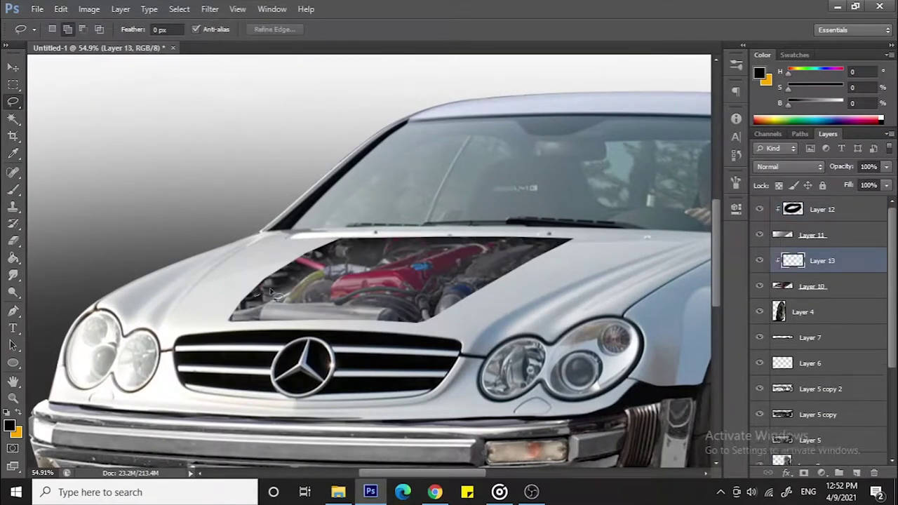
mouse_move(239, 303)
mouse_down()
mouse_move(231, 316)
mouse_move(211, 297)
mouse_up()
key(b)
key(x)
key(e)
scroll(481, 274, down, 2)
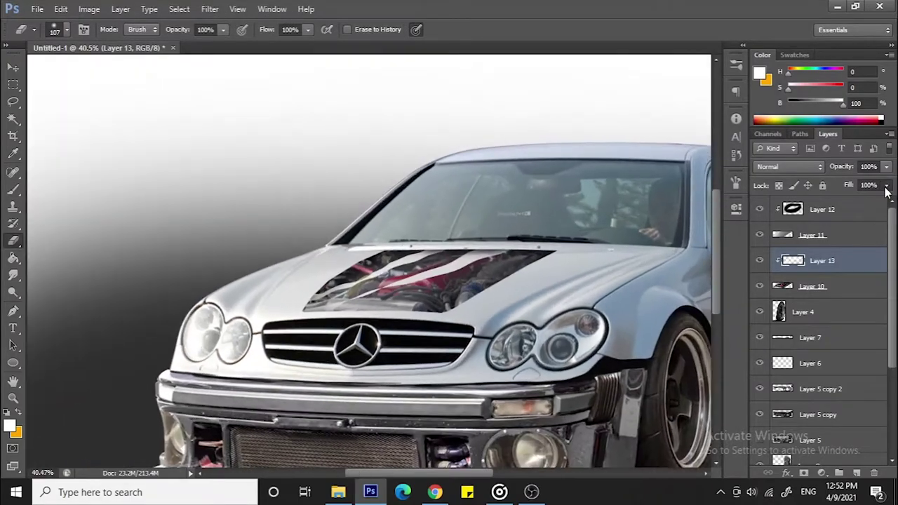
scroll(491, 277, down, 2)
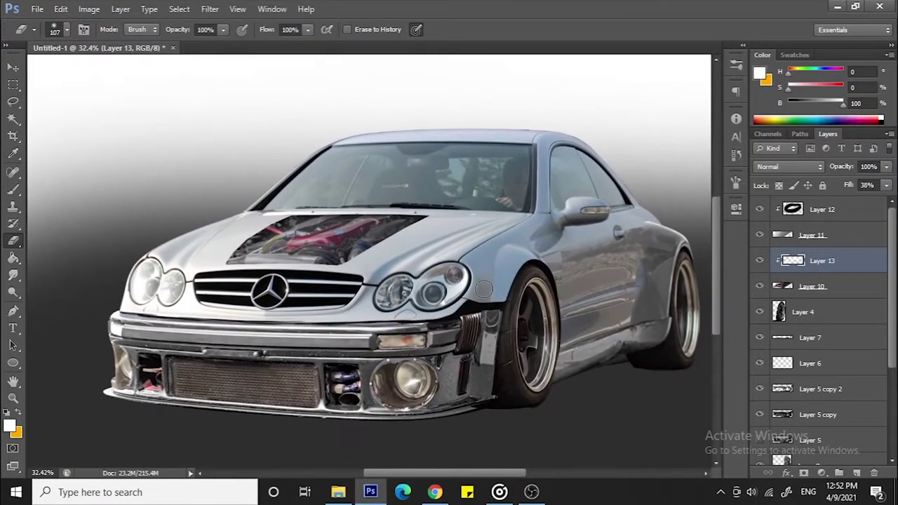
scroll(617, 207, up, 2)
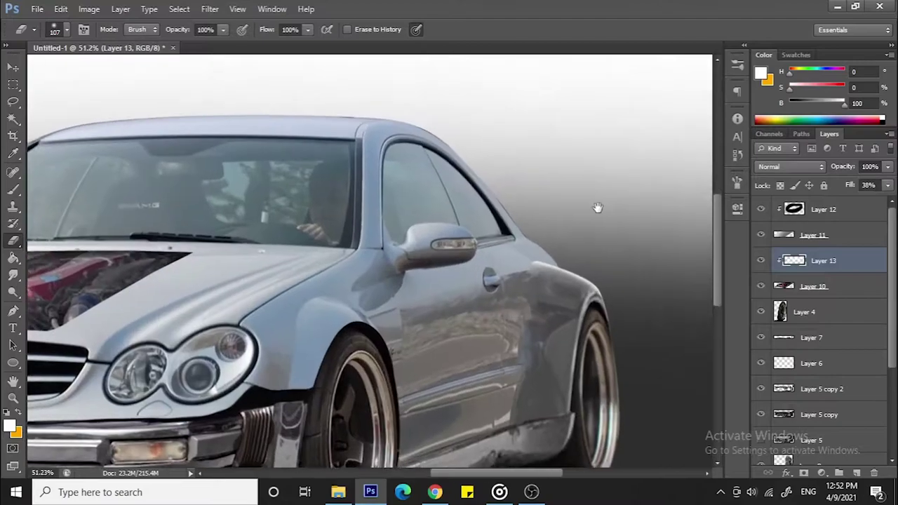
click(13, 102)
click(48, 112)
- Outline the engine opening and paint light grey edge shading on a clipped layer
key(ctrl+shift+alt+n)
scroll(421, 281, up, 3)
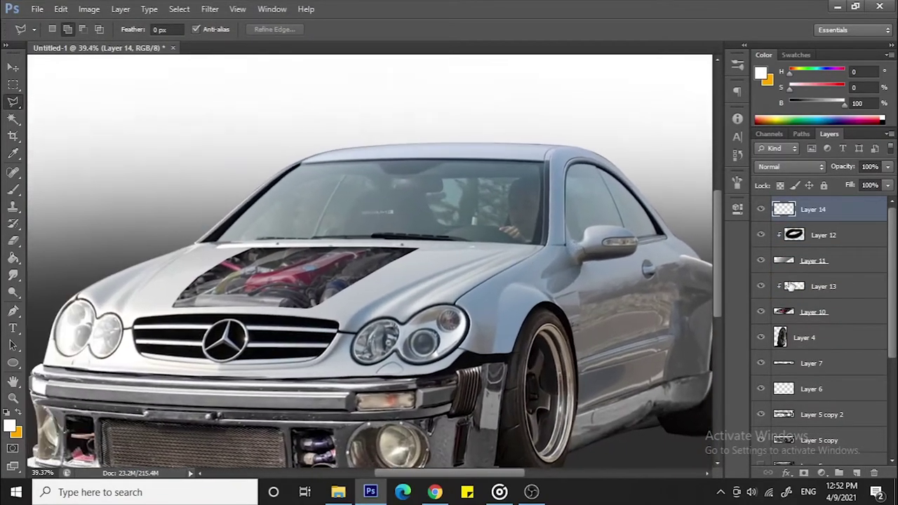
click(814, 311)
key(alt+bracketright)
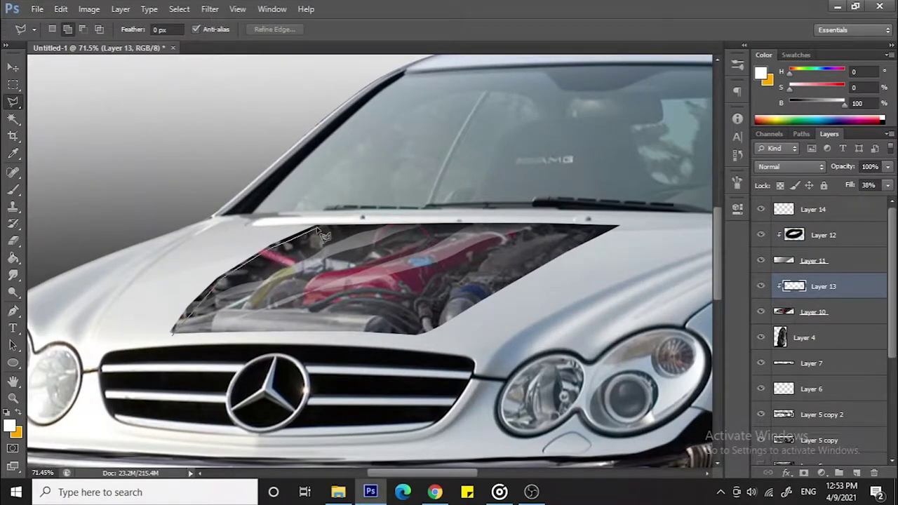
double_click(286, 243)
key(b)
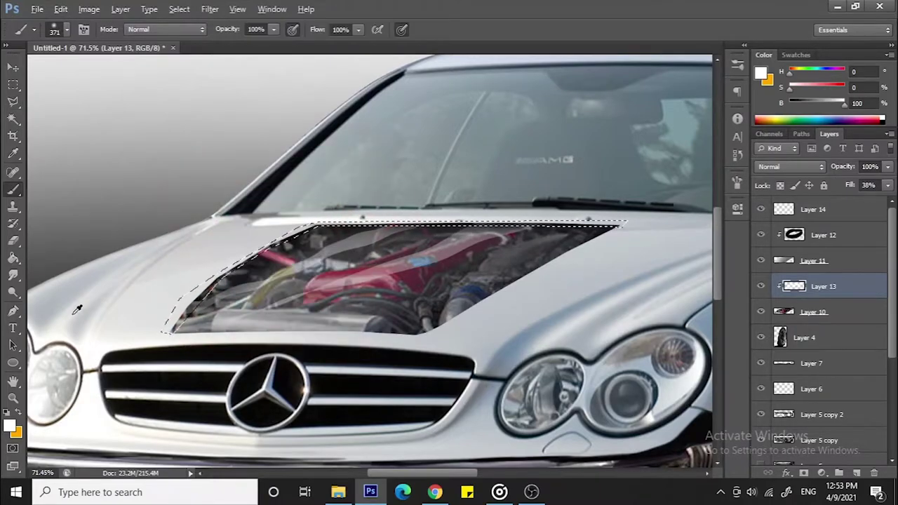
alt+click(80, 301)
key(ctrl+shift+alt+n)
key(ctrl+alt+g)
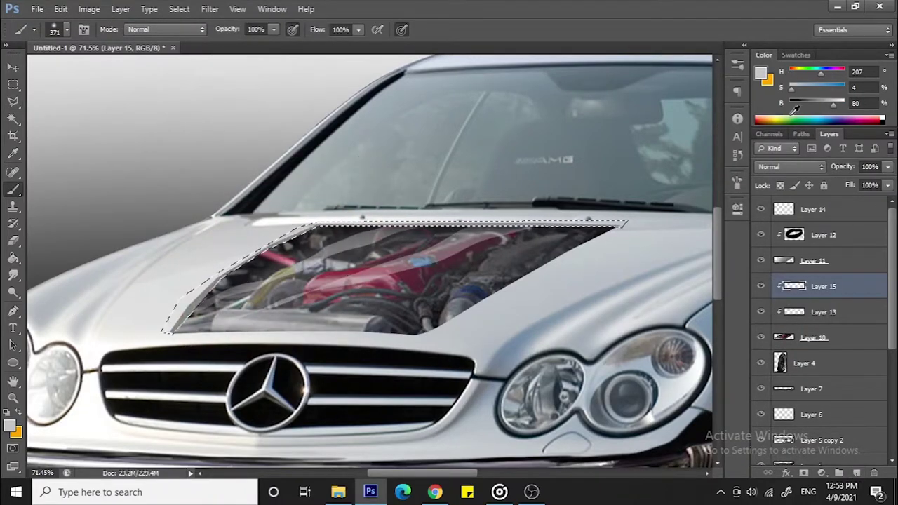
drag(834, 103, 797, 104)
scroll(221, 351, down, 1)
key(ctrl+d)
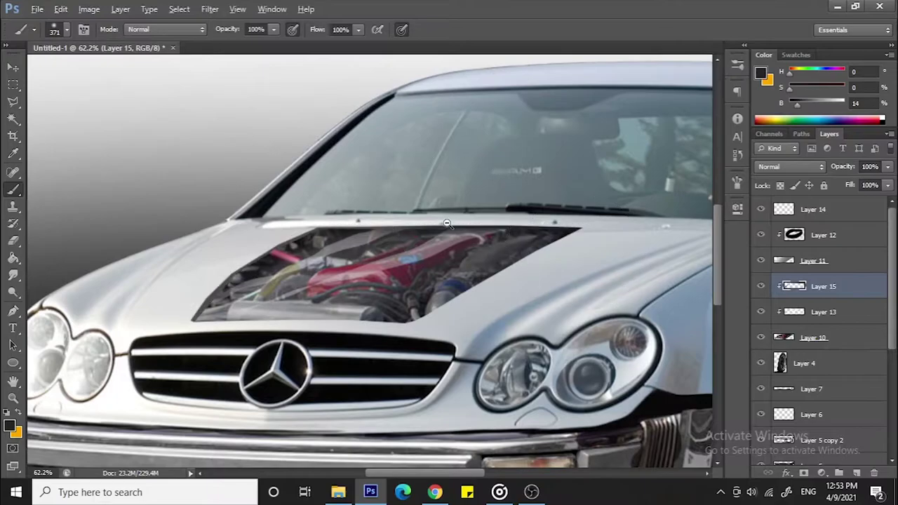
- Adjust Layer 11's fill and set Layer 13's fill to 61%
scroll(341, 237, down, 1)
click(760, 320)
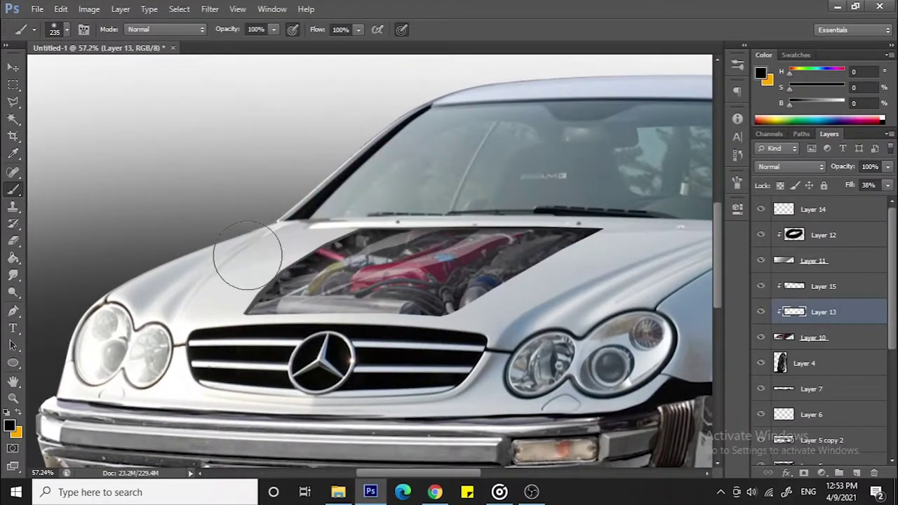
scroll(211, 281, down, 2)
click(814, 337)
click(852, 260)
click(887, 185)
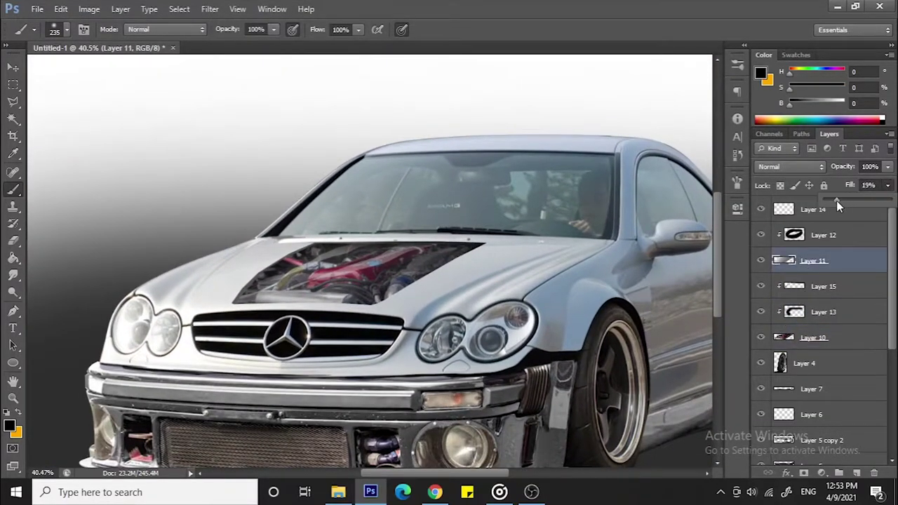
drag(850, 200, 864, 202)
click(812, 287)
click(802, 312)
click(888, 185)
scroll(228, 171, down, 1)
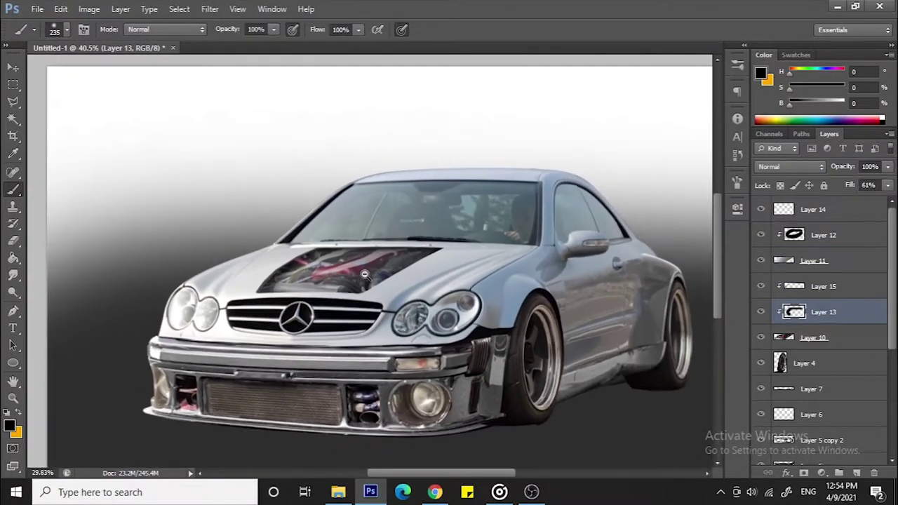
scroll(136, 147, up, 4)
- Add Layer 16 and outline the first hood vents with the Polygonal Lasso in Add mode
click(814, 235)
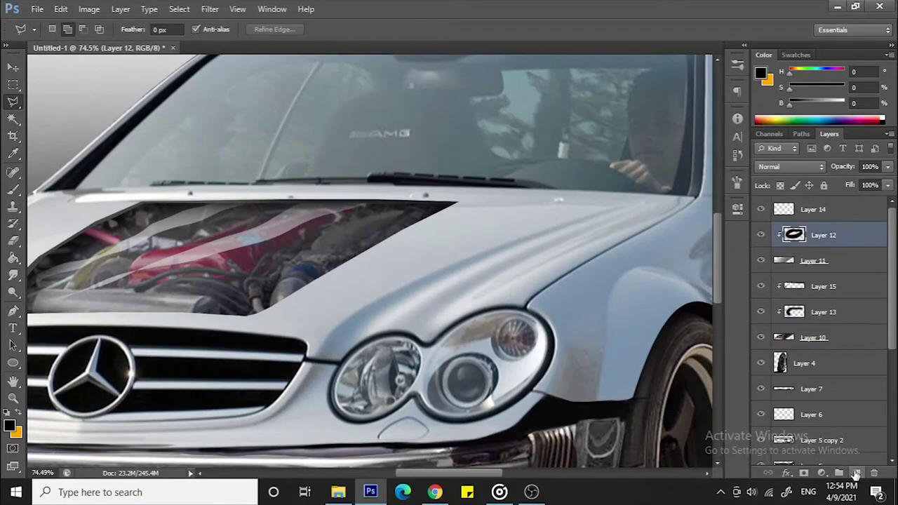
key(ctrl+shift+alt+n)
key(l)
click(303, 300)
click(352, 301)
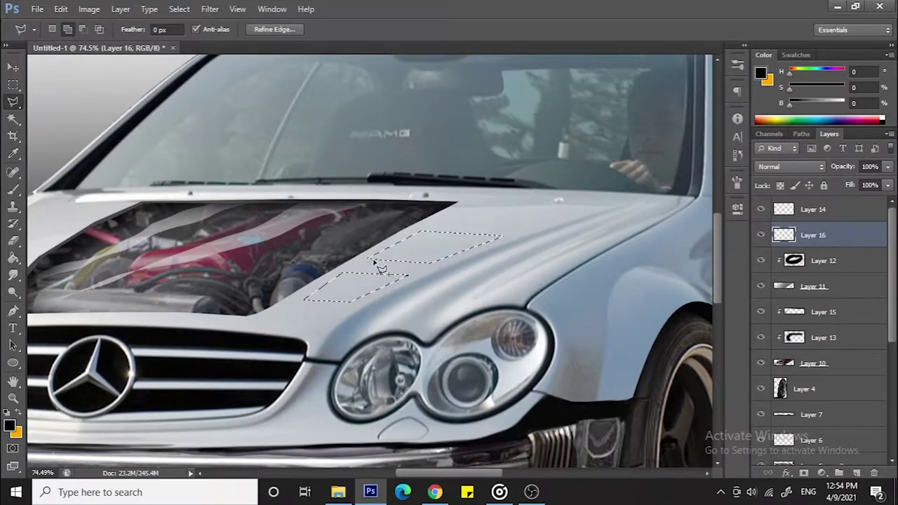
scroll(190, 312, left, 5)
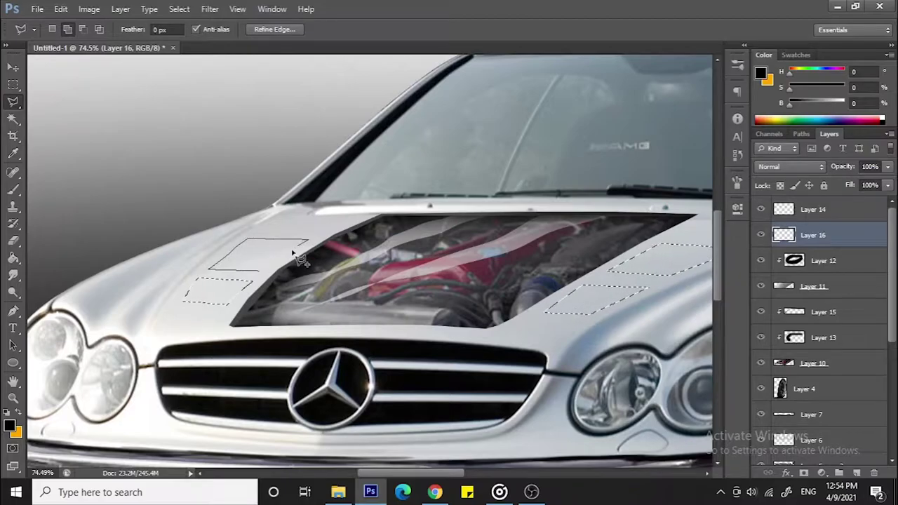
scroll(291, 267, down, 1)
- Fill the vent selection black and pick a near-black paint colour
key(b)
key(alt+BackSpace)
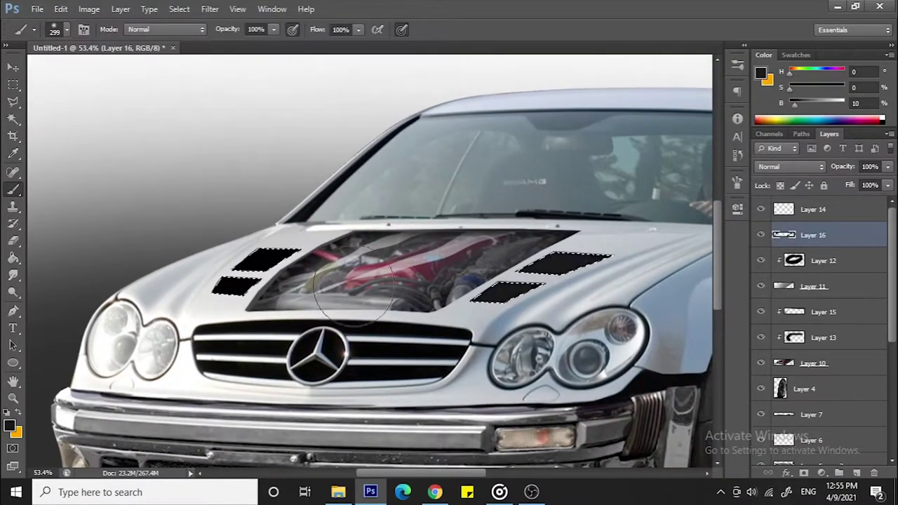
drag(791, 103, 790, 104)
scroll(254, 232, up, 3)
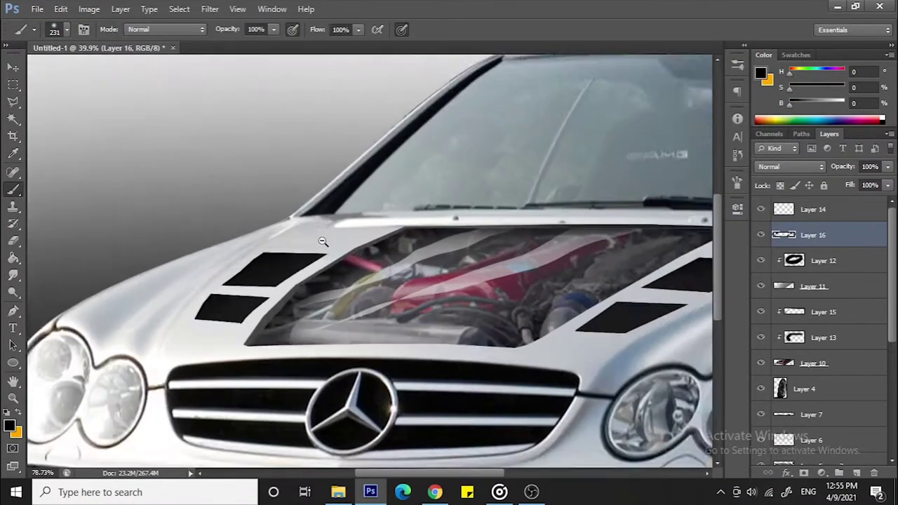
- Outline the lower right vent, completing the four-vent selection
key(l)
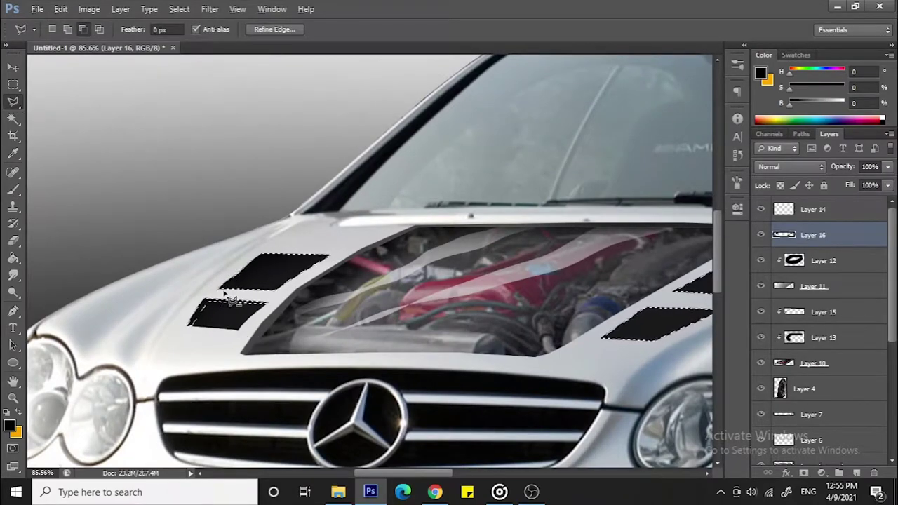
scroll(422, 281, right, 5)
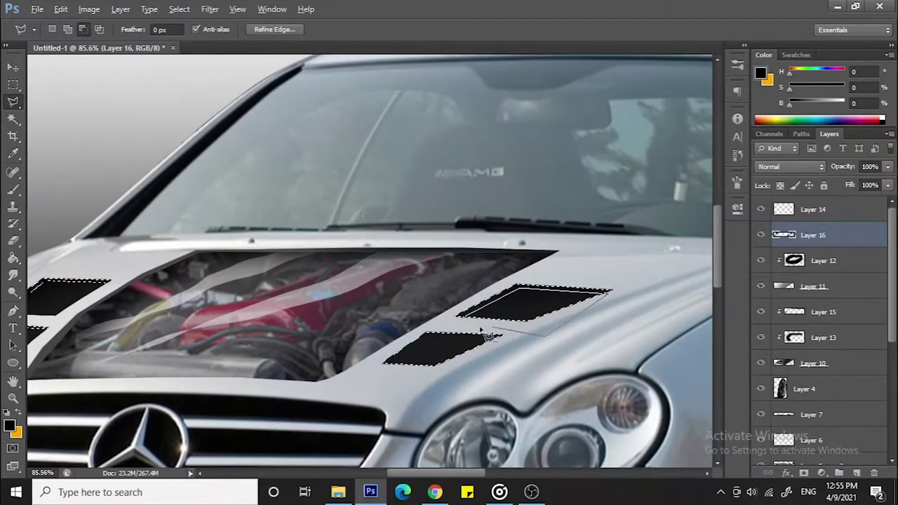
double_click(386, 368)
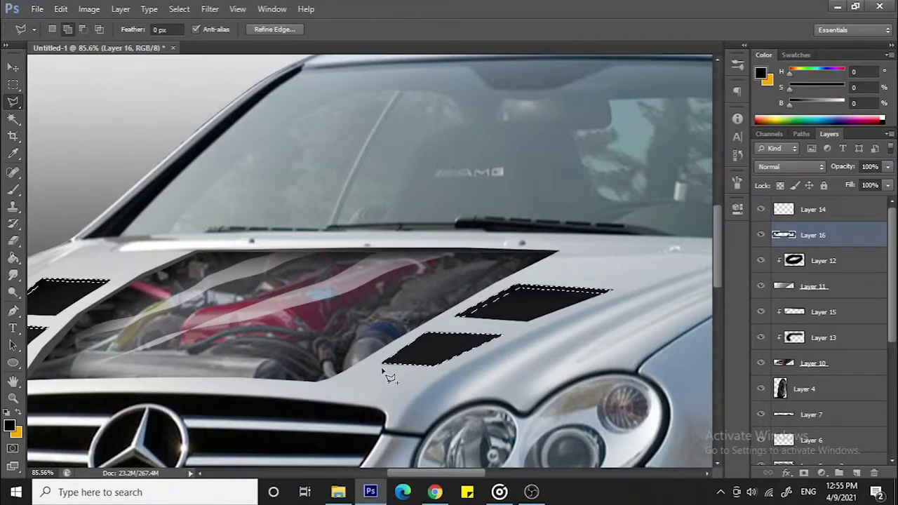
scroll(509, 347, down, 3)
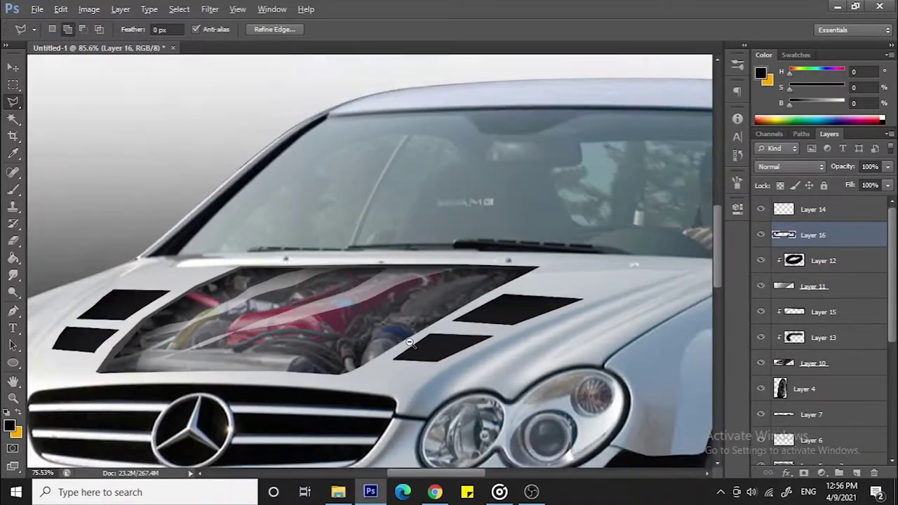
- Brush a darker grey tone into the vents, then deselect them
key(b)
drag(810, 105, 798, 105)
scroll(379, 316, down, 1)
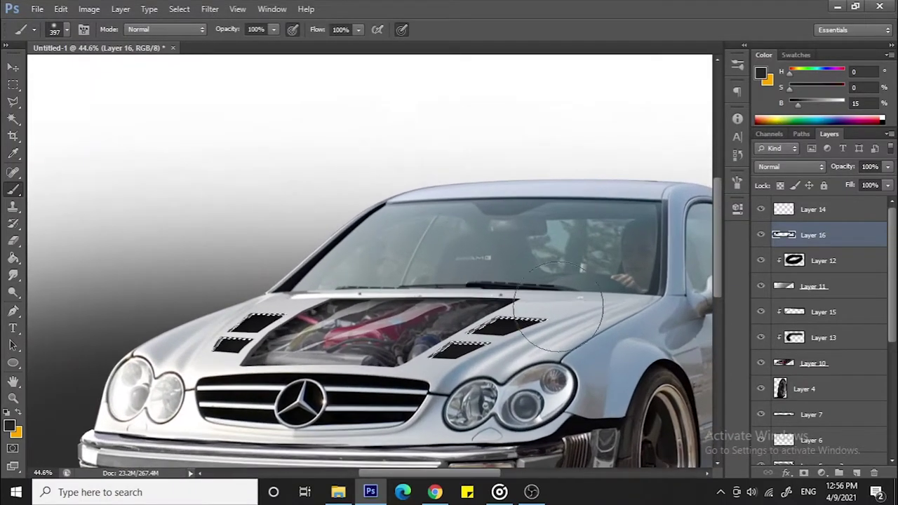
key(ctrl+d)
scroll(326, 317, down, 1)
scroll(326, 318, down, 2)
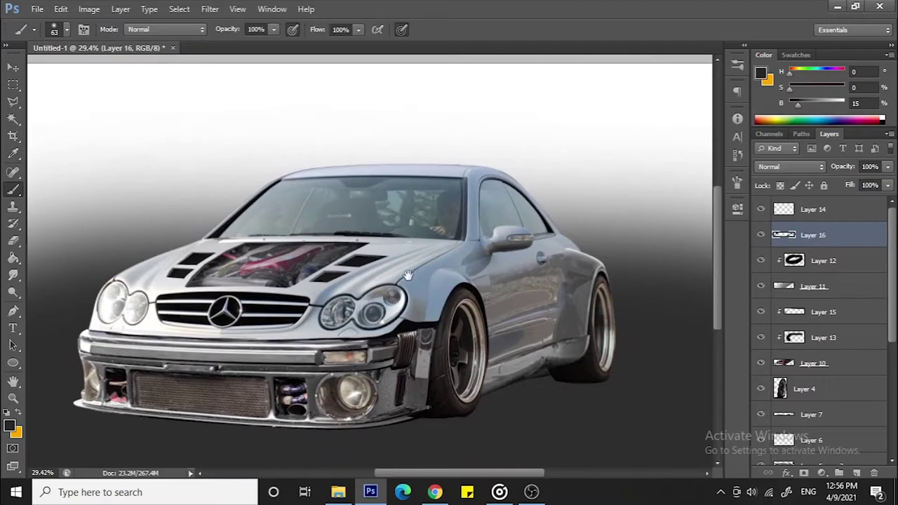
- On Layer 14, outline the roof scoop shape with the Polygonal Lasso
click(814, 209)
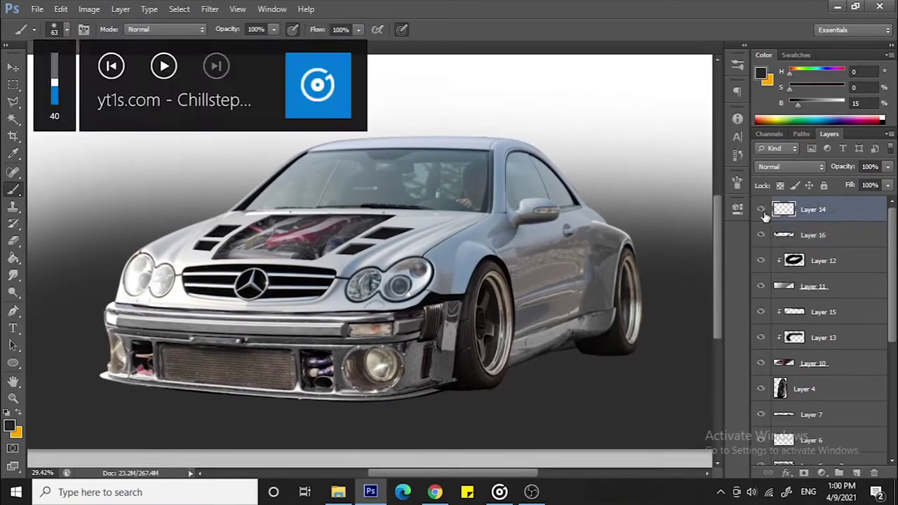
scroll(373, 167, up, 5)
click(835, 105)
key(l)
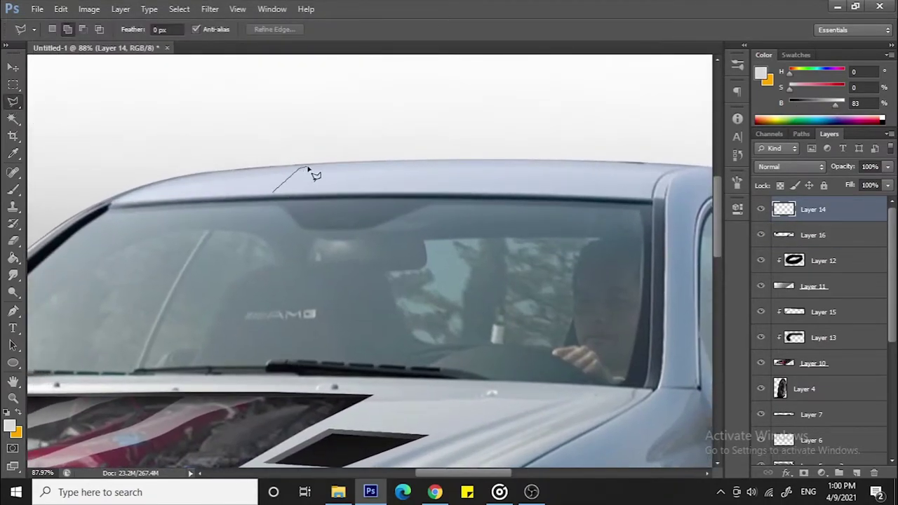
click(286, 197)
scroll(286, 196, down, 3)
- Paint the roof scoop black and reshape it with Free Transform
key(b)
drag(365, 156, 449, 156)
scroll(429, 178, up, 2)
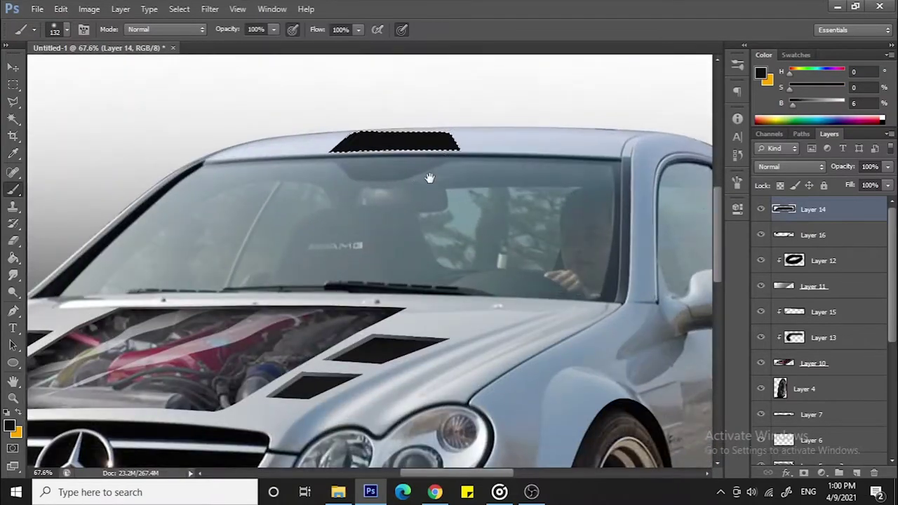
scroll(430, 178, up, 3)
key(ctrl+t)
key(Return)
scroll(423, 196, down, 4)
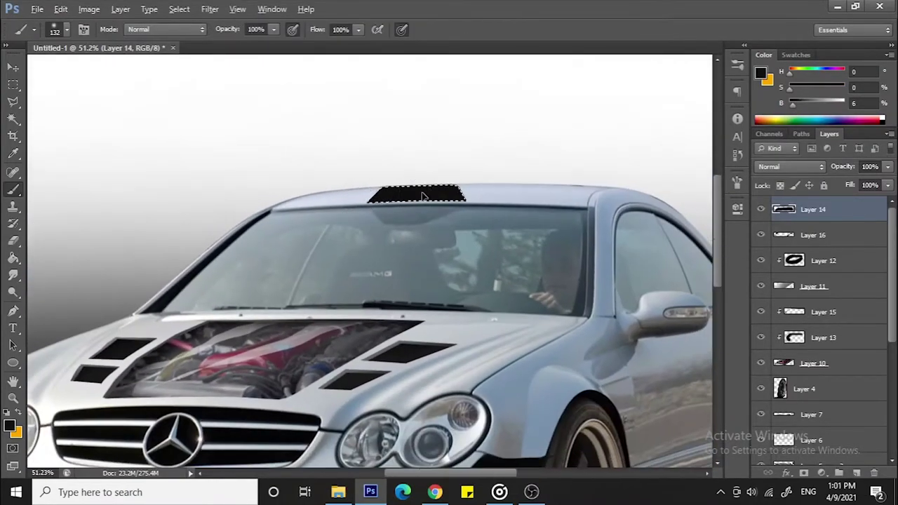
- Clear the selection and outline the scoop's side flank
key(v)
key(ctrl+d)
scroll(417, 204, up, 3)
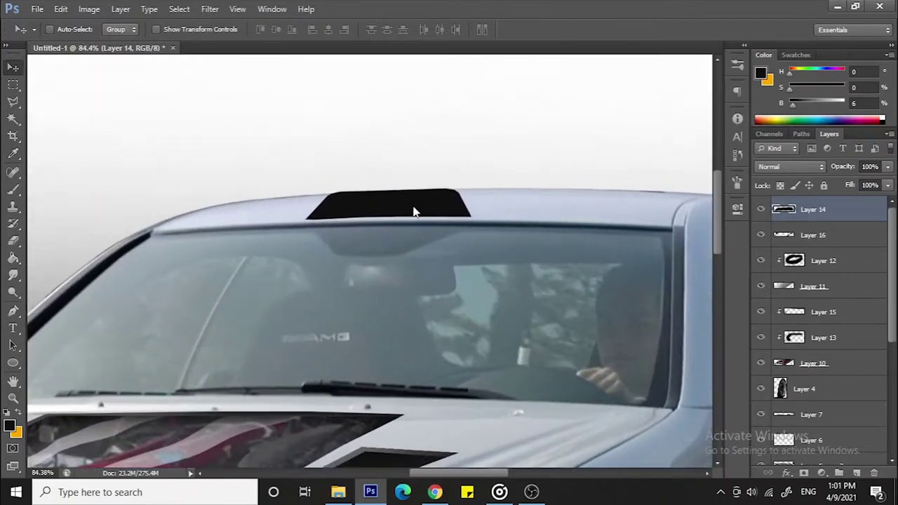
key(l)
scroll(422, 207, up, 3)
click(466, 181)
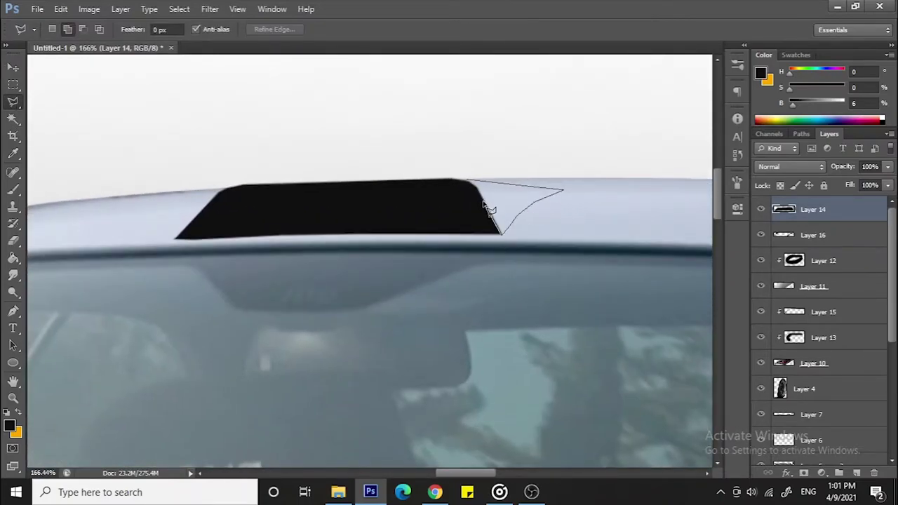
- Brush a thin size-10 light grey-blue highlight along the scoop edge
key(b)
scroll(506, 211, down, 3)
alt+shift+right_click(498, 240)
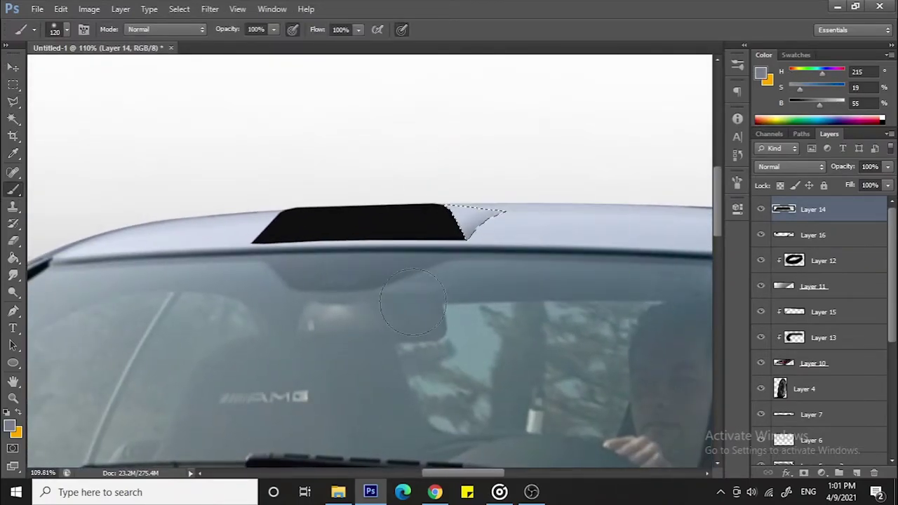
scroll(477, 254, up, 2)
alt+shift+right_click(478, 254)
key(ctrl+d)
scroll(529, 164, down, 3)
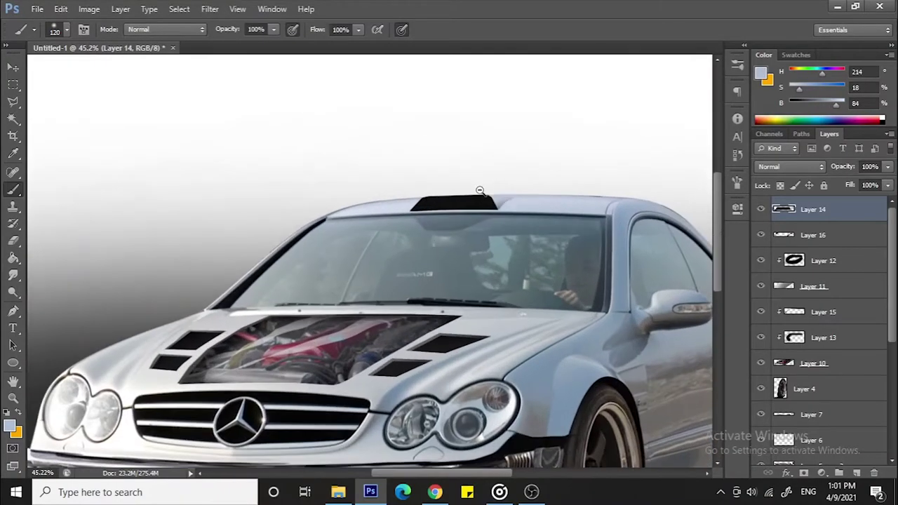
scroll(372, 204, up, 3)
alt+right_click(372, 203)
drag(291, 221, 370, 218)
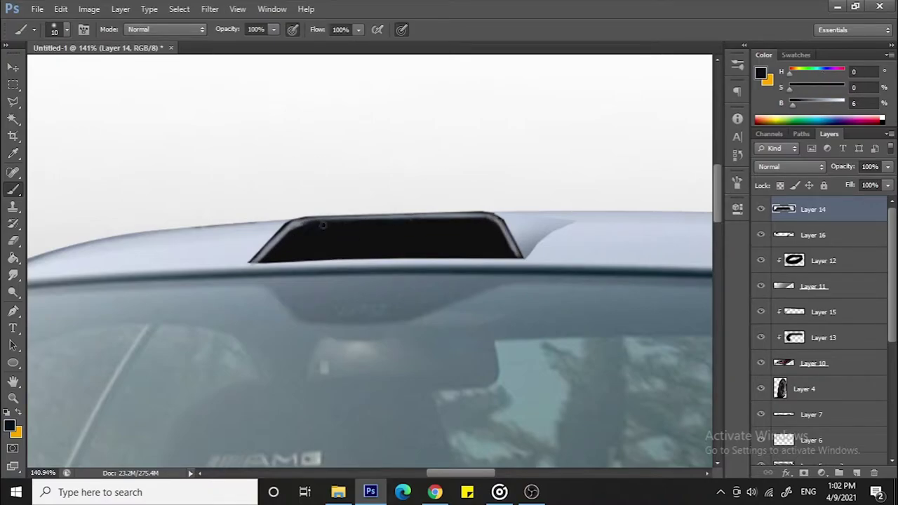
scroll(307, 233, down, 5)
- On Layer 17, sketch a spoiler line behind the car's rear
ctrl+click(598, 344)
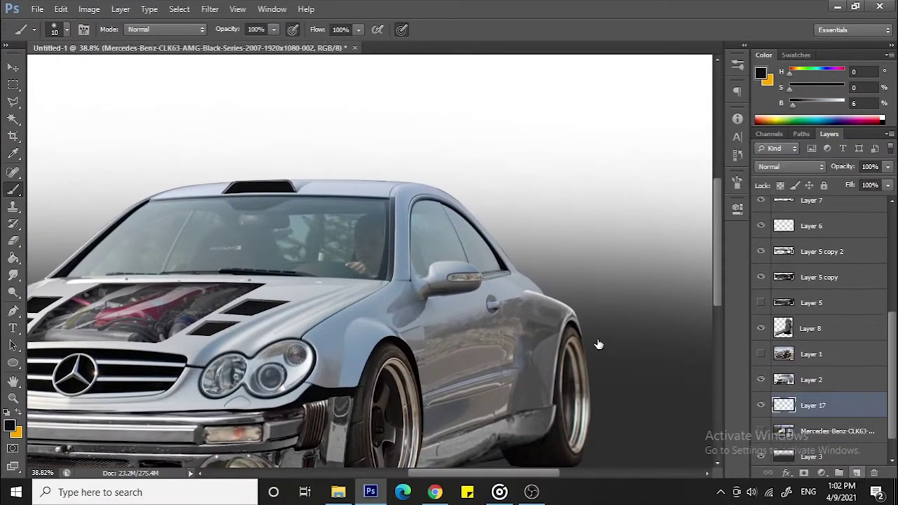
key(l)
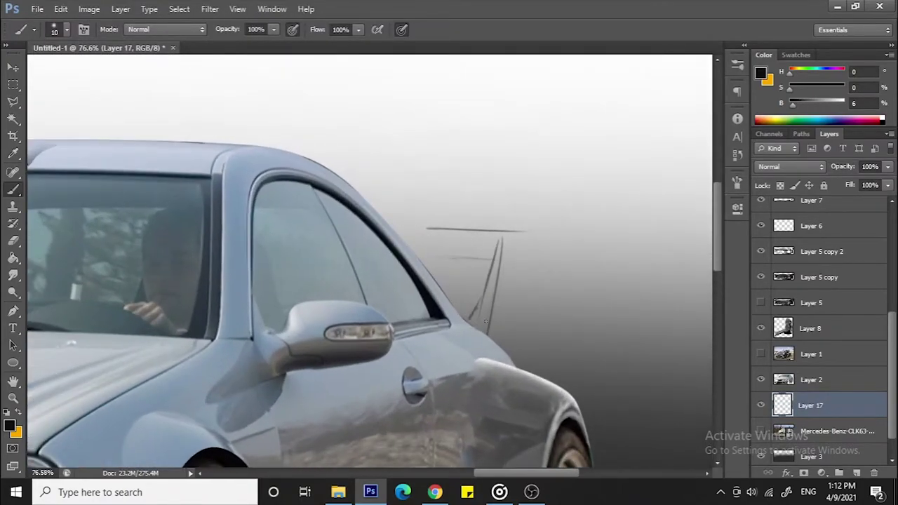
drag(495, 243, 466, 320)
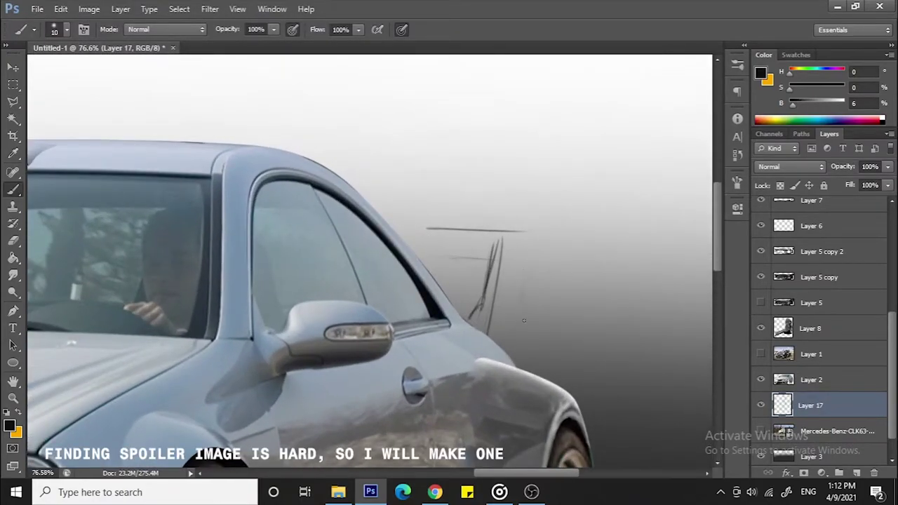
scroll(517, 249, up, 1)
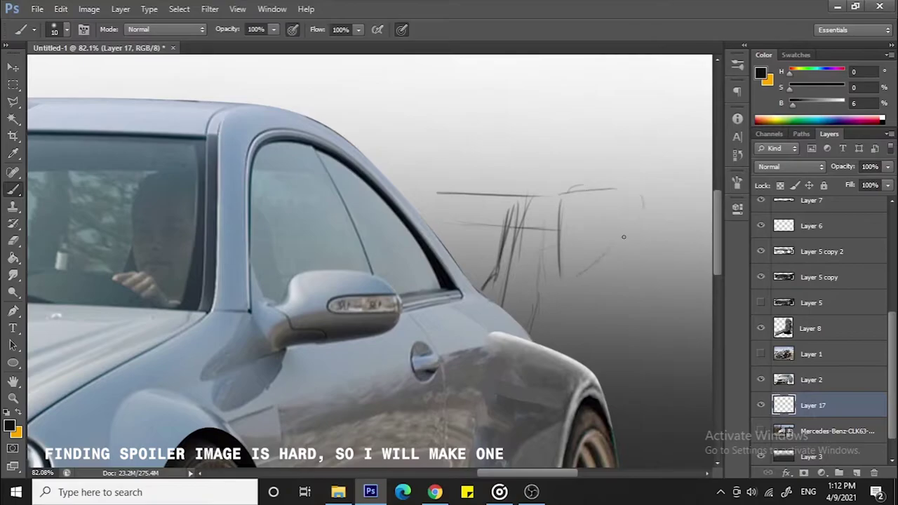
scroll(493, 227, down, 2)
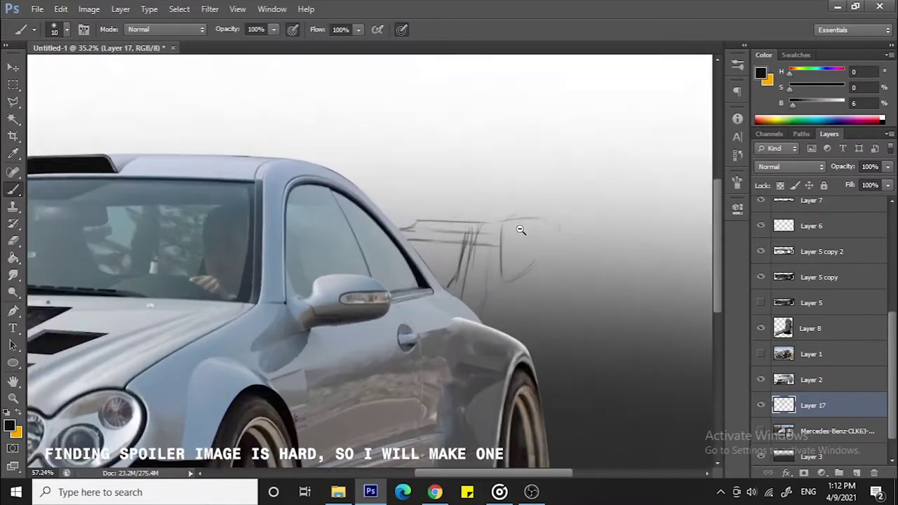
scroll(506, 224, down, 3)
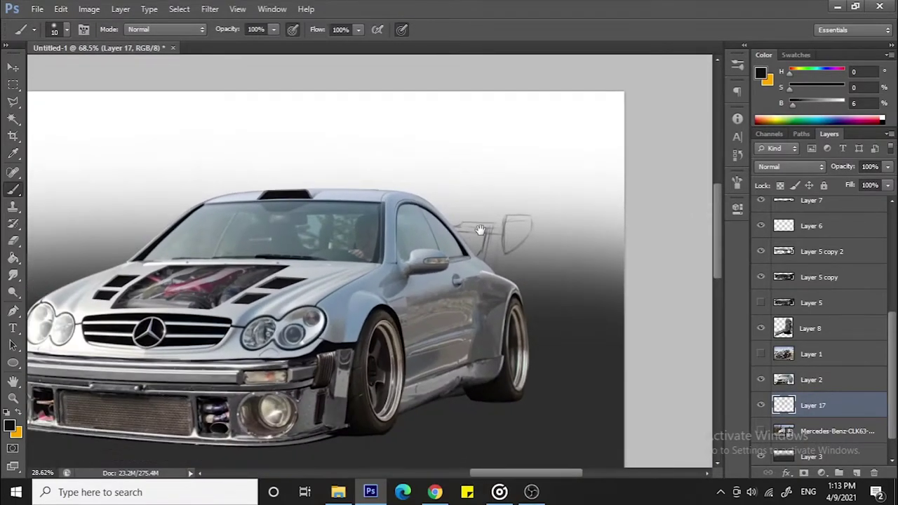
scroll(533, 218, up, 4)
- On a new Layer 18, outline the end plate and fill it pure black
key(ctrl+shift+alt+n)
key(l)
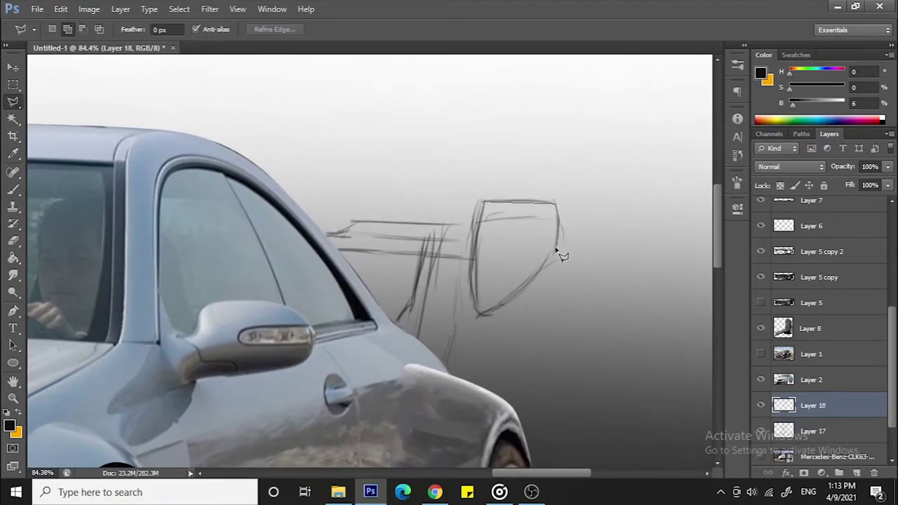
scroll(484, 211, down, 2)
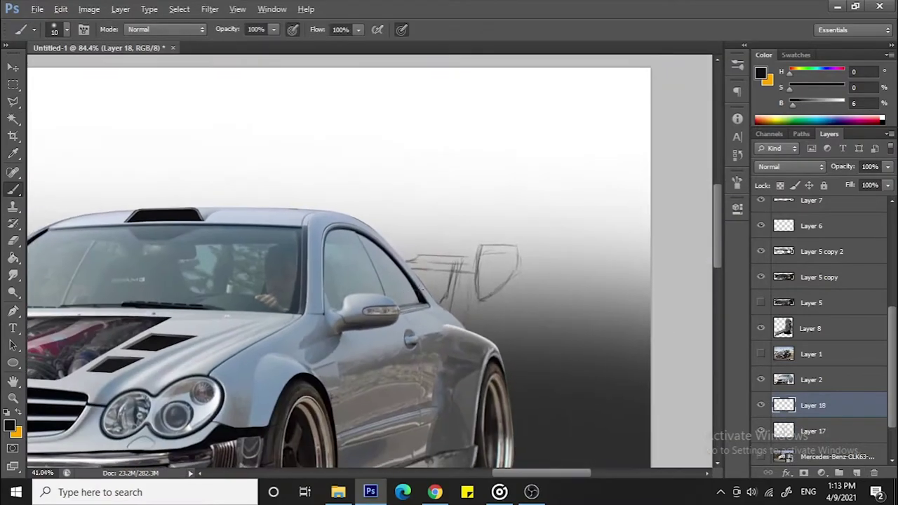
drag(477, 238, 484, 291)
click(793, 103)
key(alt+BackSpace)
scroll(491, 281, up, 1)
key(b)
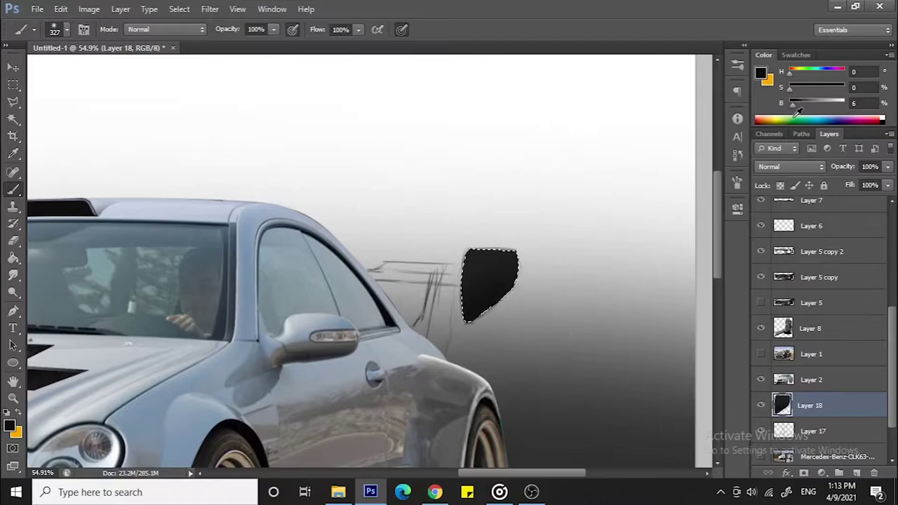
drag(795, 107, 790, 107)
key(alt+BackSpace)
key(ctrl+d)
- Set up a small soft mid-grey brush
scroll(612, 300, up, 4)
scroll(473, 294, down, 3)
scroll(475, 296, up, 3)
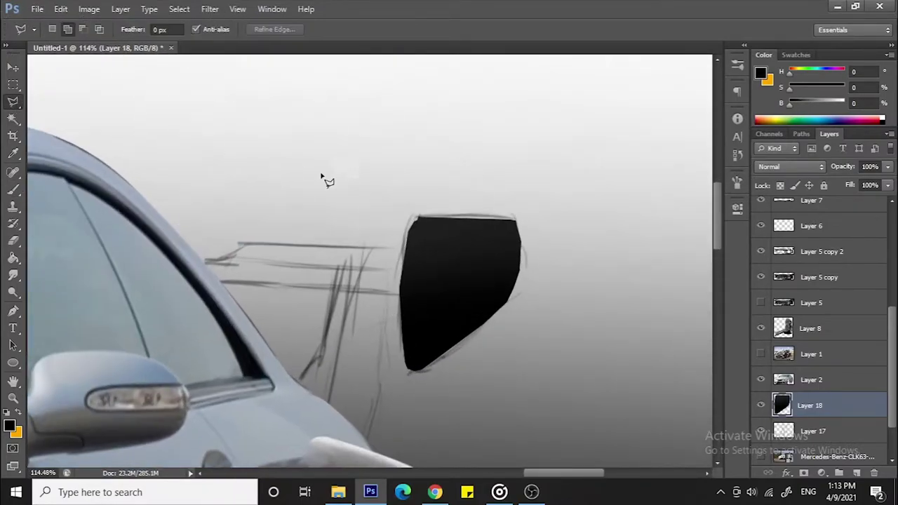
alt+click(427, 223)
right_click(416, 231)
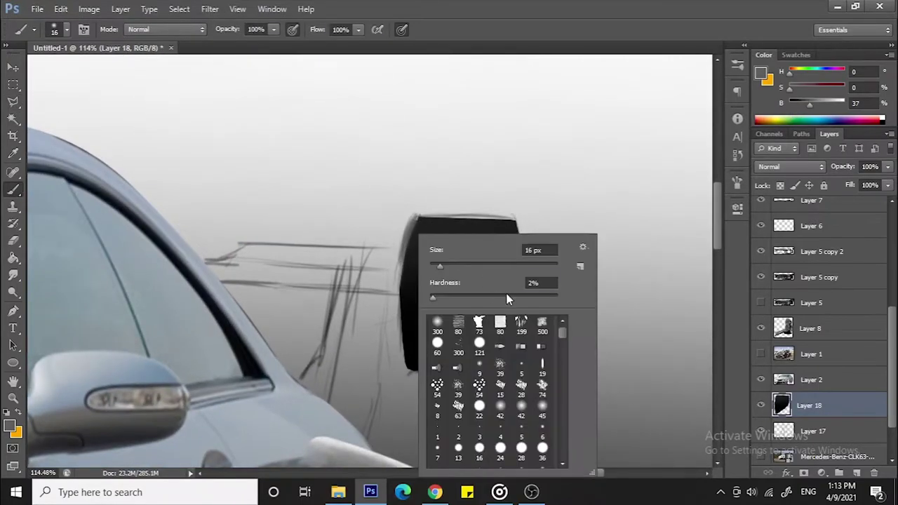
click(404, 265)
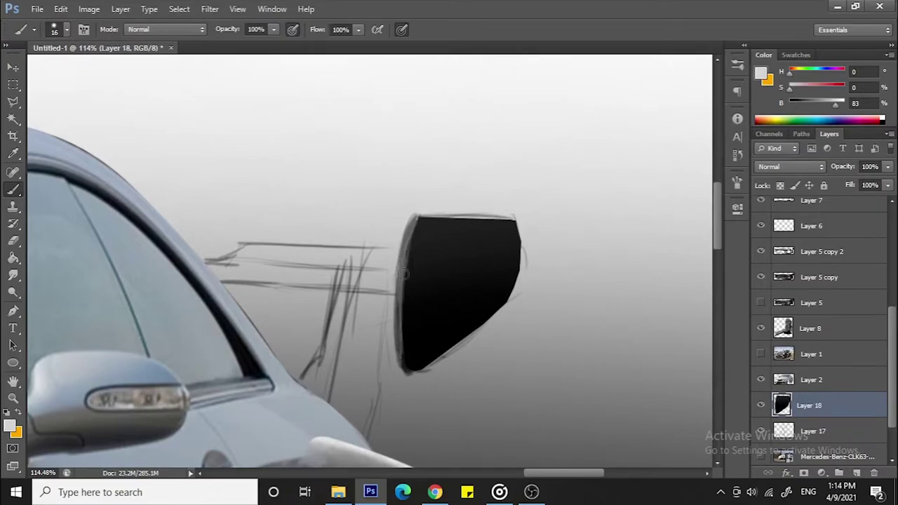
scroll(412, 250, down, 2)
key(l)
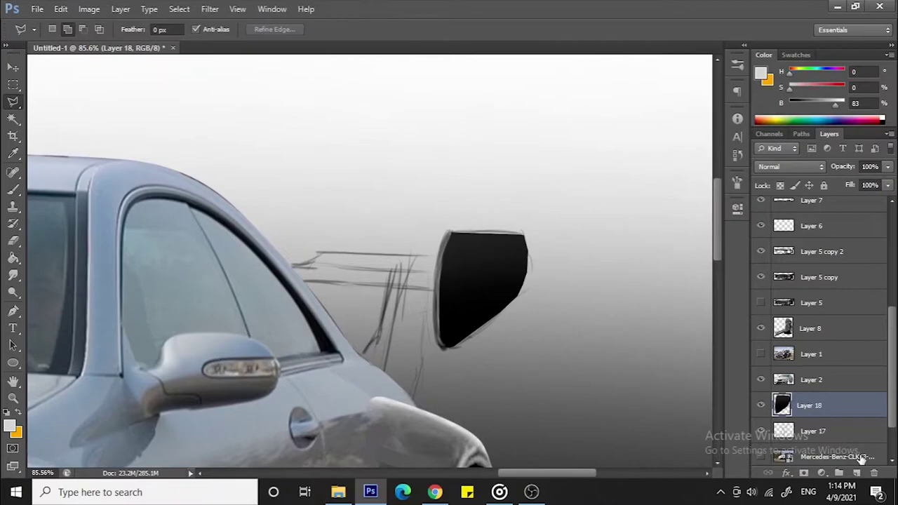
click(857, 473)
- Paint the wing blade grey and darken its underside strip
click(299, 266)
key(b)
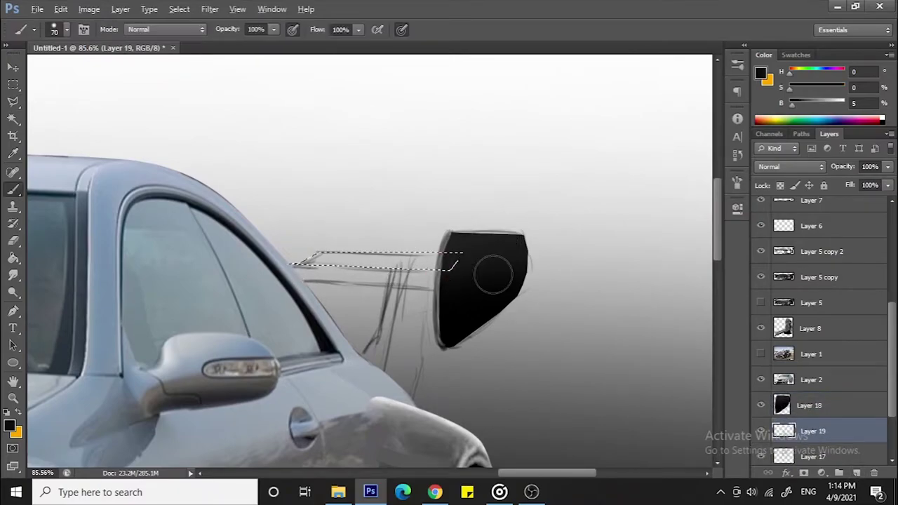
drag(451, 257, 287, 287)
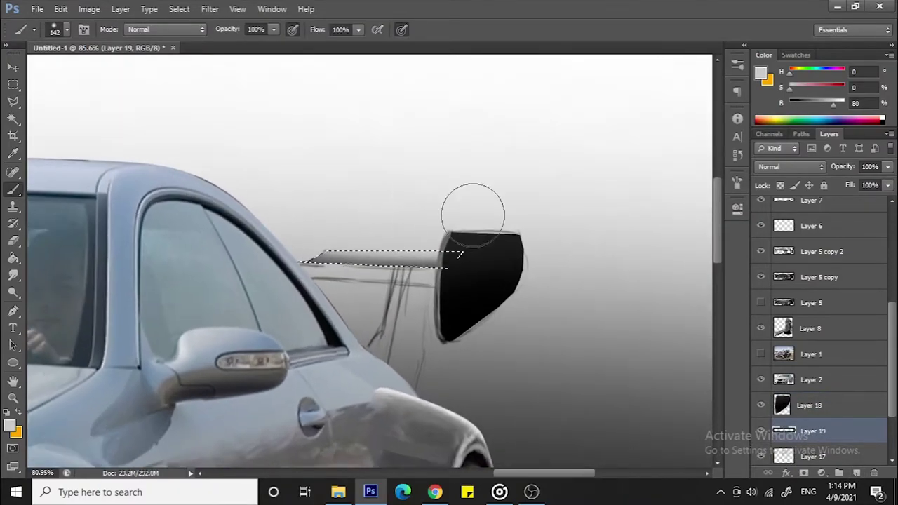
scroll(418, 225, up, 3)
key(l)
key(b)
drag(444, 312, 280, 295)
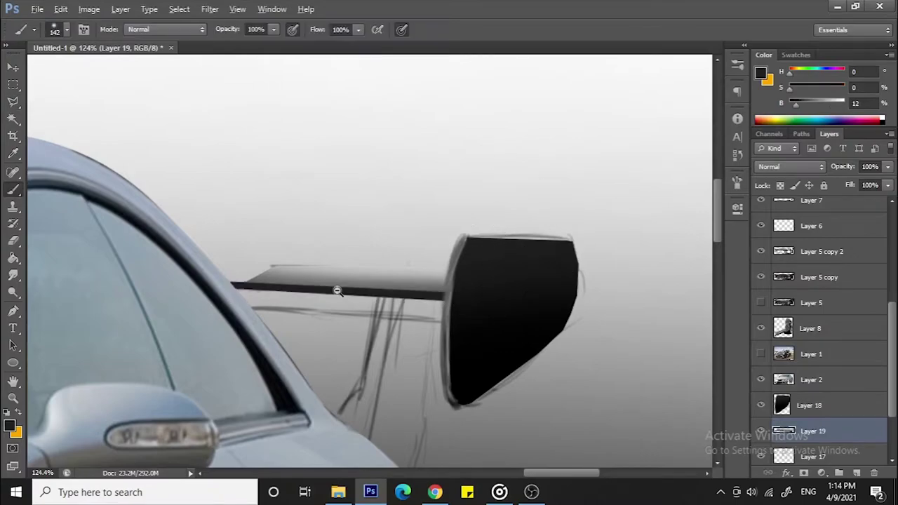
key(ctrl+d)
scroll(291, 287, up, 2)
scroll(302, 258, up, 3)
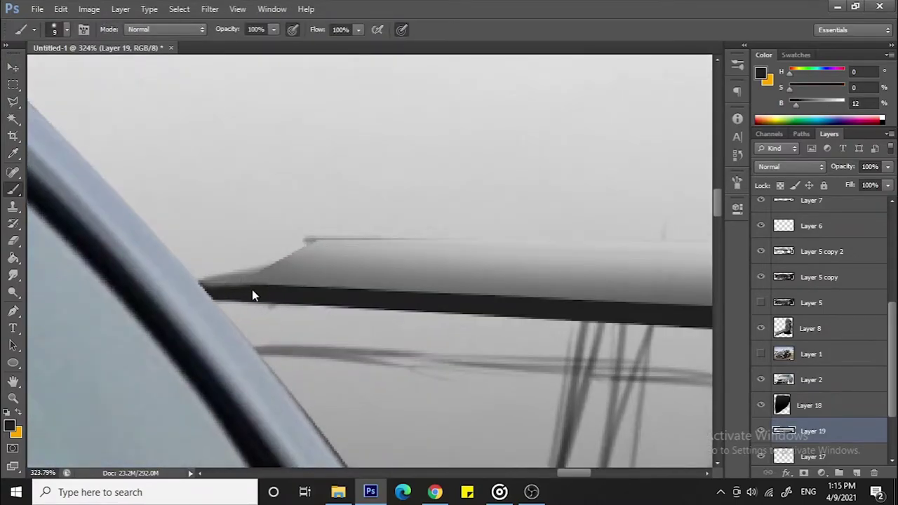
scroll(254, 295, down, 5)
scroll(254, 295, up, 5)
scroll(550, 287, down, 1)
- On new Layer 20, lasso the support strut and paint it dark
alt+click(550, 286)
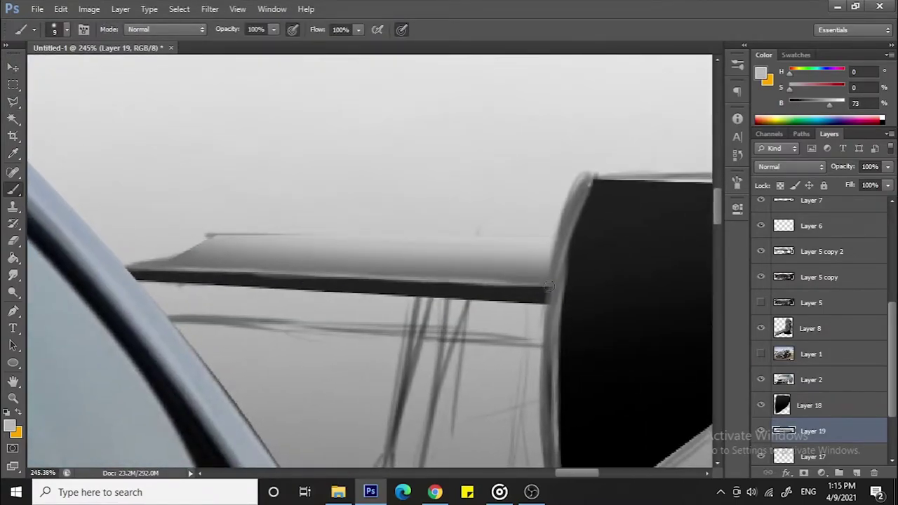
scroll(549, 287, down, 5)
scroll(421, 281, up, 1)
key(l)
scroll(822, 351, down, 2)
click(777, 379)
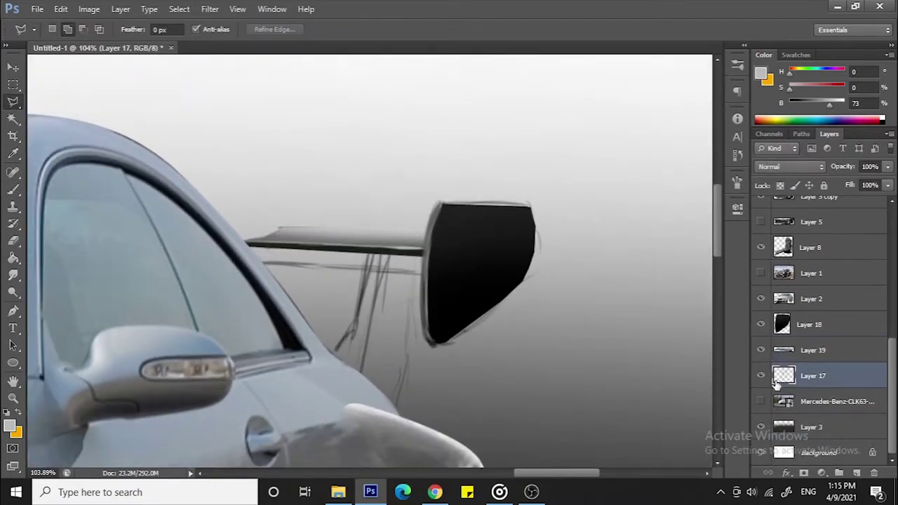
click(856, 475)
scroll(356, 351, up, 1)
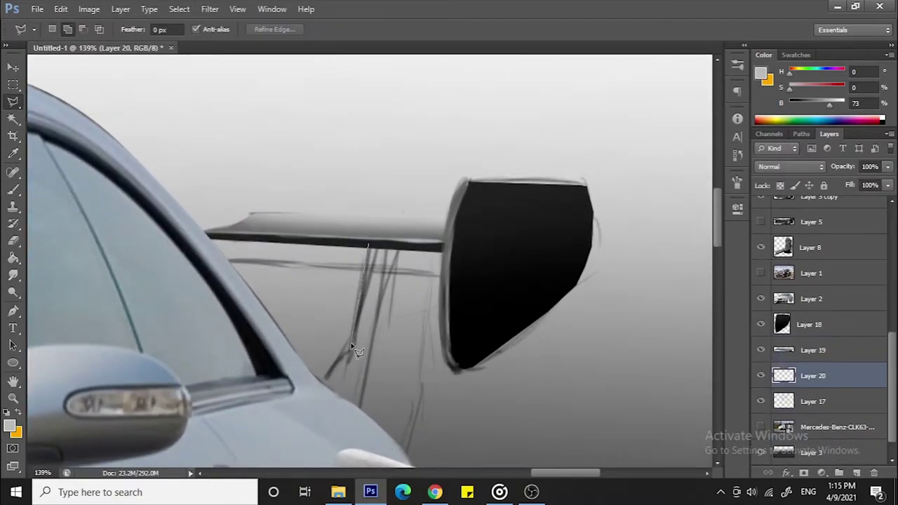
click(388, 252)
scroll(387, 251, down, 1)
key(b)
drag(330, 294, 336, 351)
- Shade the strut and lighten it with grey paint
drag(309, 302, 250, 330)
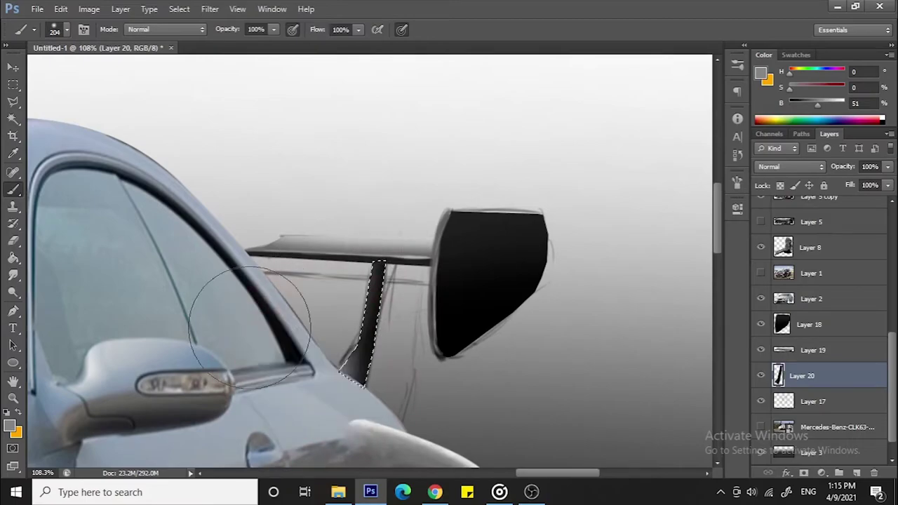
scroll(250, 328, down, 2)
scroll(379, 295, up, 2)
drag(379, 281, 367, 345)
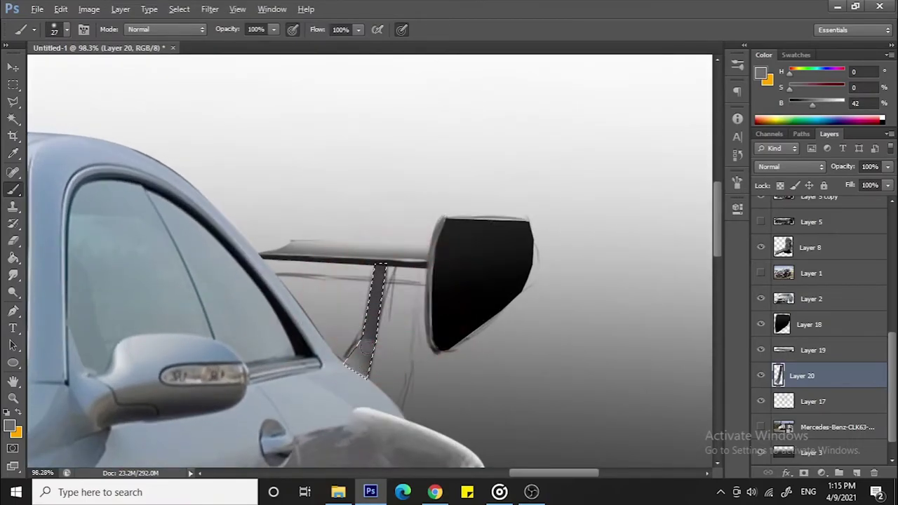
scroll(403, 354, up, 2)
key(ctrl+d)
- Outline the strut's inner side, then delete the sketch guide layer
key(l)
click(389, 210)
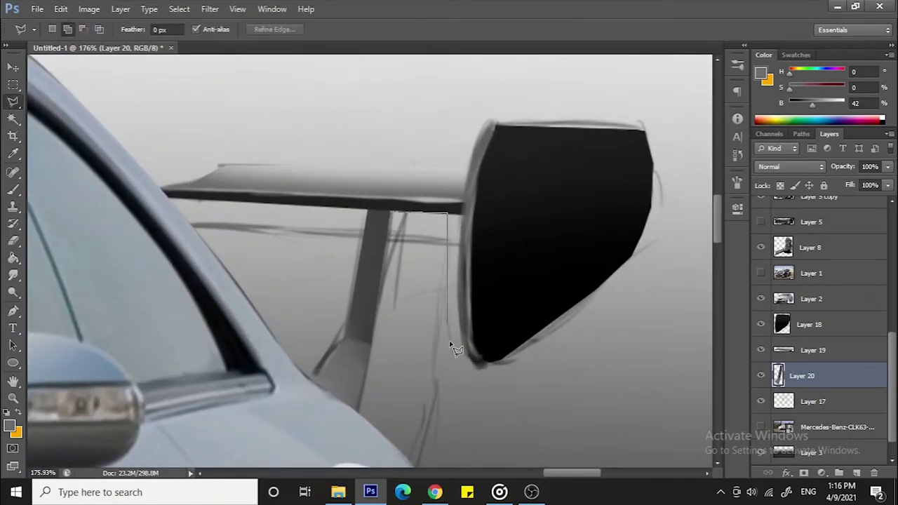
double_click(377, 353)
scroll(442, 260, down, 3)
key(b)
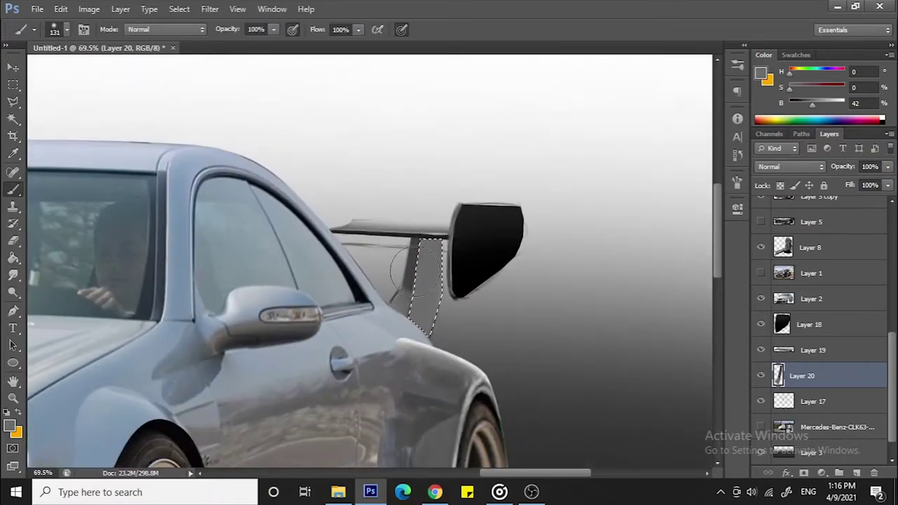
scroll(453, 238, up, 3)
key(ctrl+d)
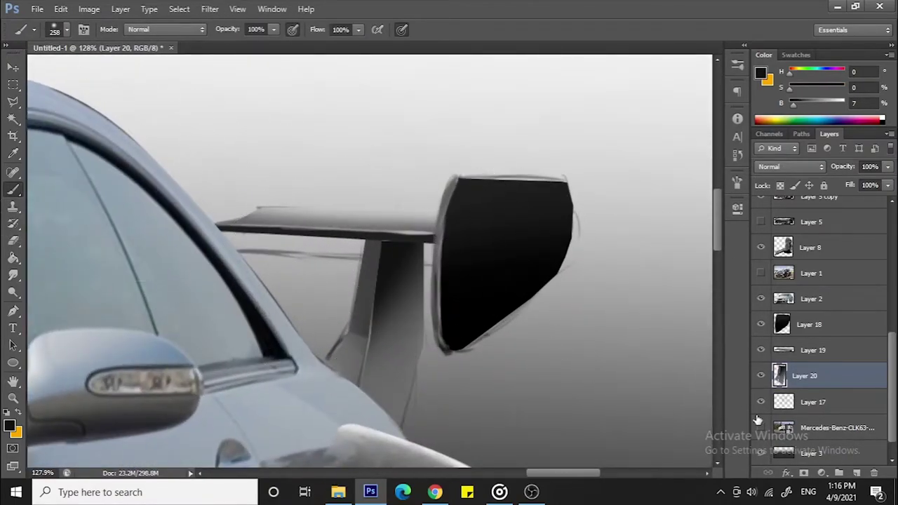
key(alt+])
key(alt+])
- Set the brush to 16 px, then shrink it to 9 px
right_click(401, 281)
text(16)
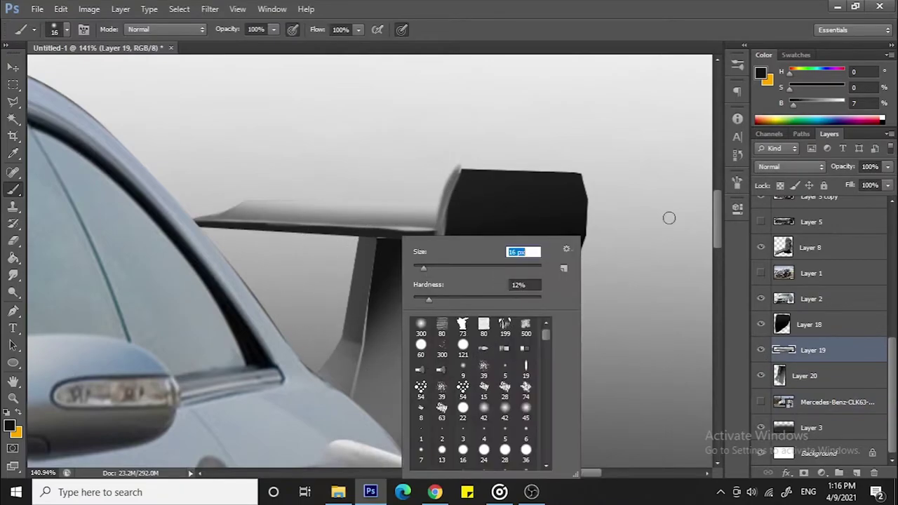
alt+click(667, 215)
right_click(379, 274)
key(Return)
key(bracketleft)
key(bracketleft)
scroll(371, 283, up, 2)
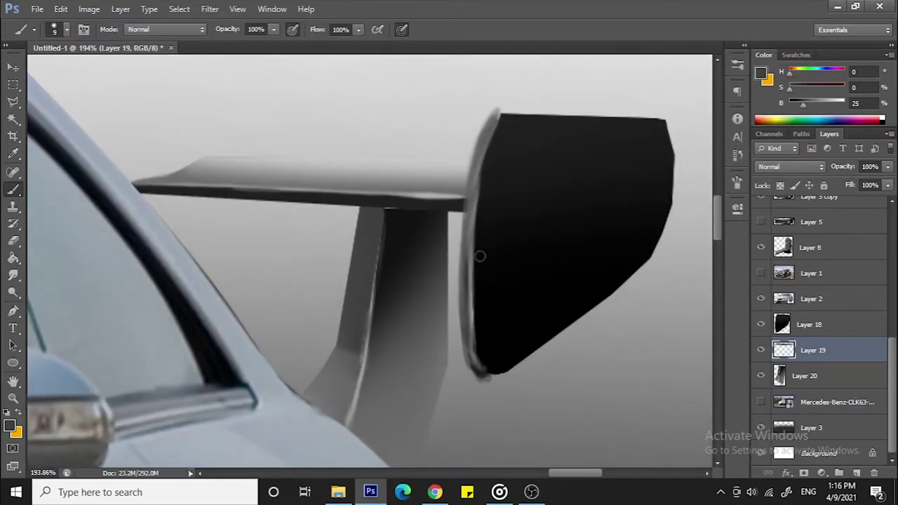
- On the end plate layer, paint a light grey highlight along its front edge
key(alt+])
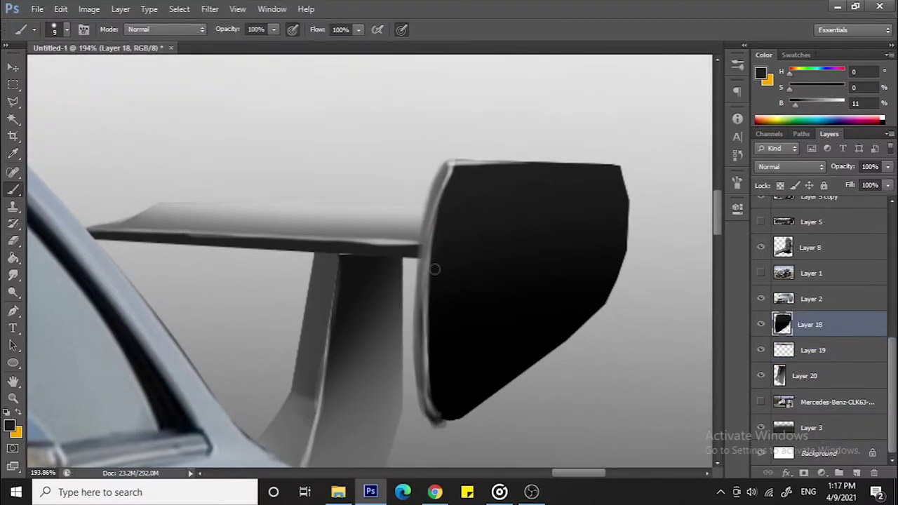
scroll(425, 261, up, 1)
drag(440, 172, 424, 227)
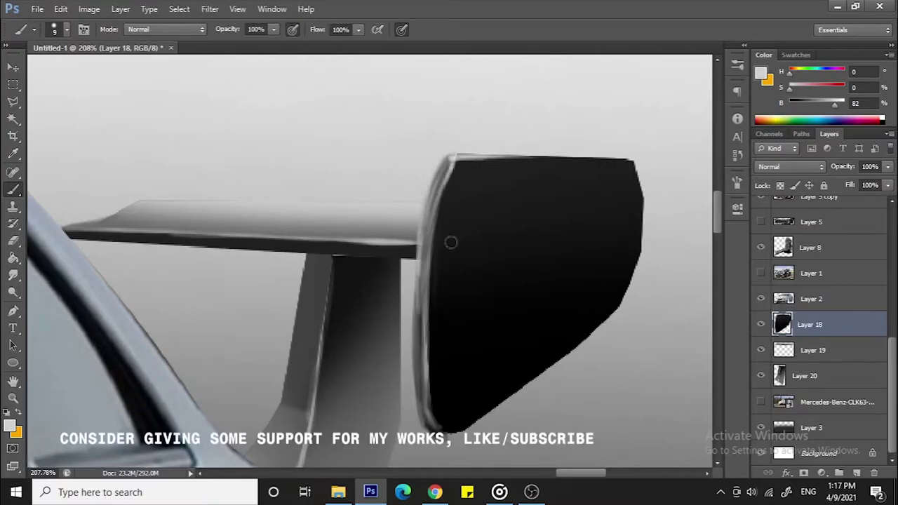
scroll(452, 242, down, 5)
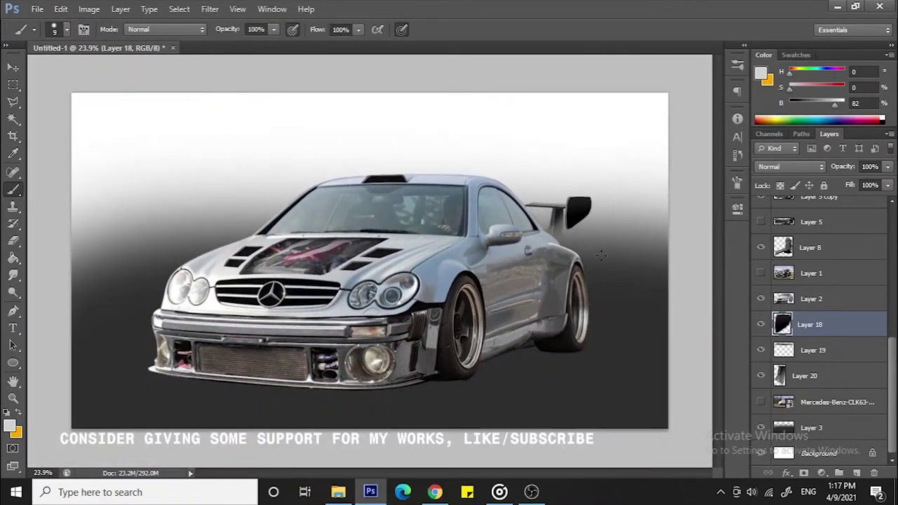
scroll(821, 316, up, 2)
- Briefly show and hide the Porsche reference layer, then reselect the car body layer
click(812, 373)
click(812, 349)
click(761, 348)
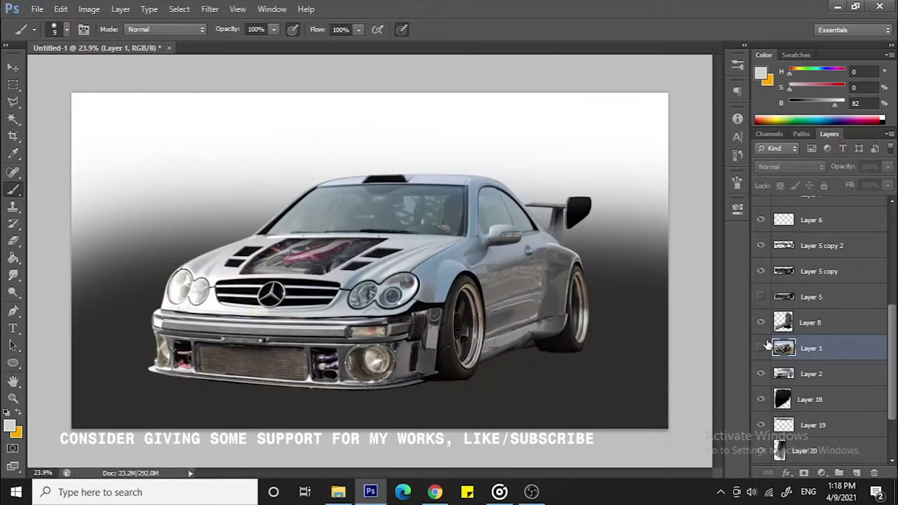
click(811, 374)
scroll(309, 182, up, 3)
- Cut the windshield and side window areas out of the car body to transparency
key(l)
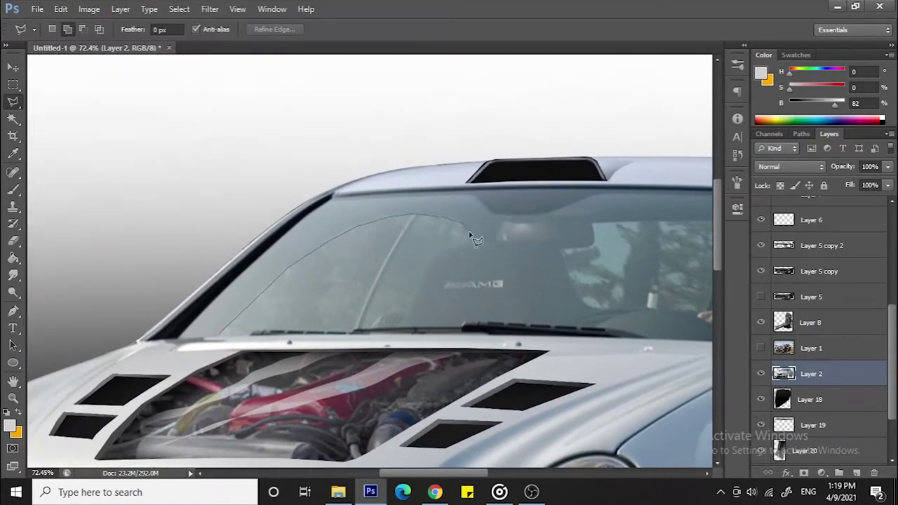
click(361, 331)
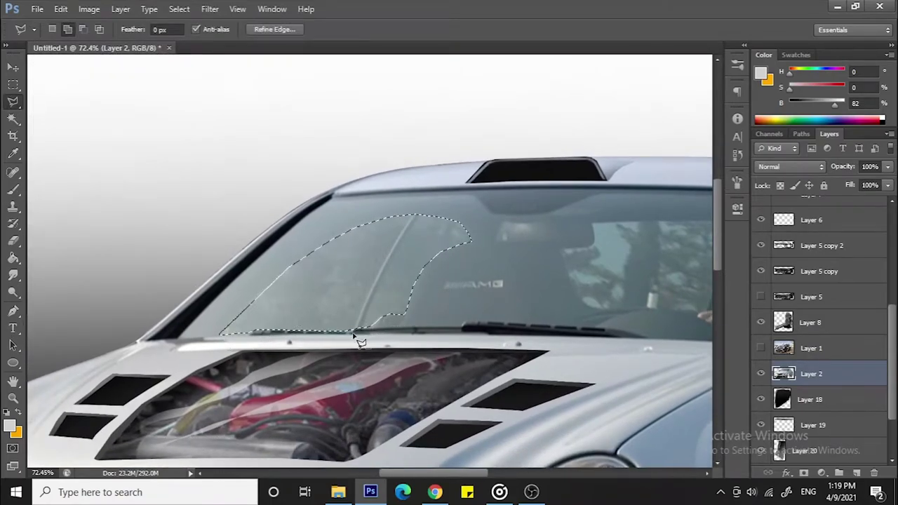
scroll(365, 341, right, 5)
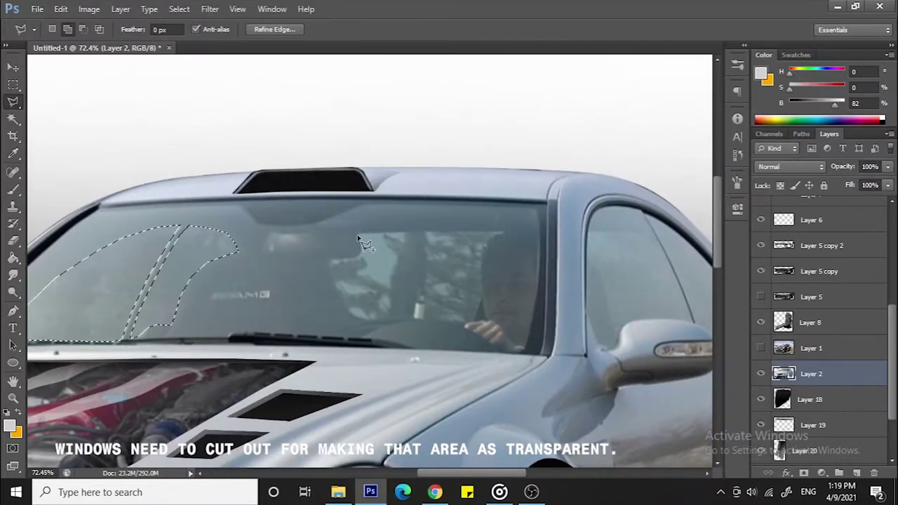
shift+click(359, 233)
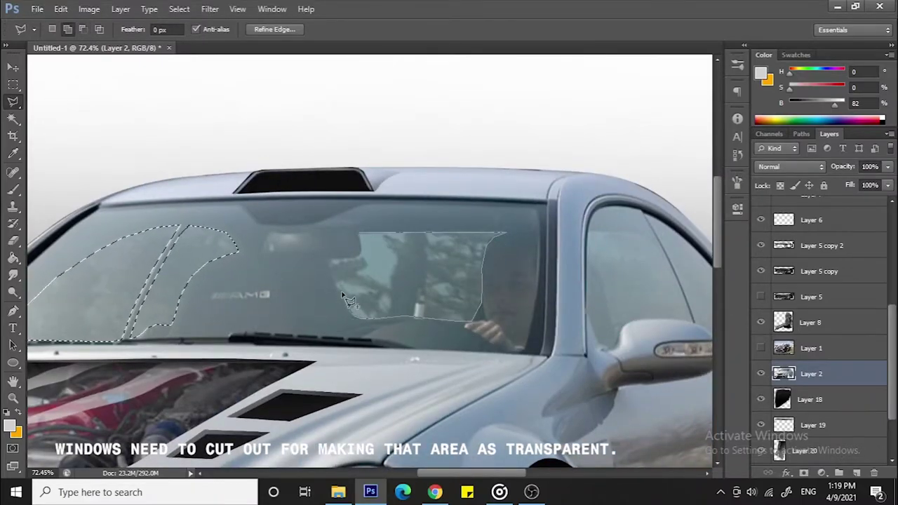
double_click(358, 256)
scroll(413, 243, right, 5)
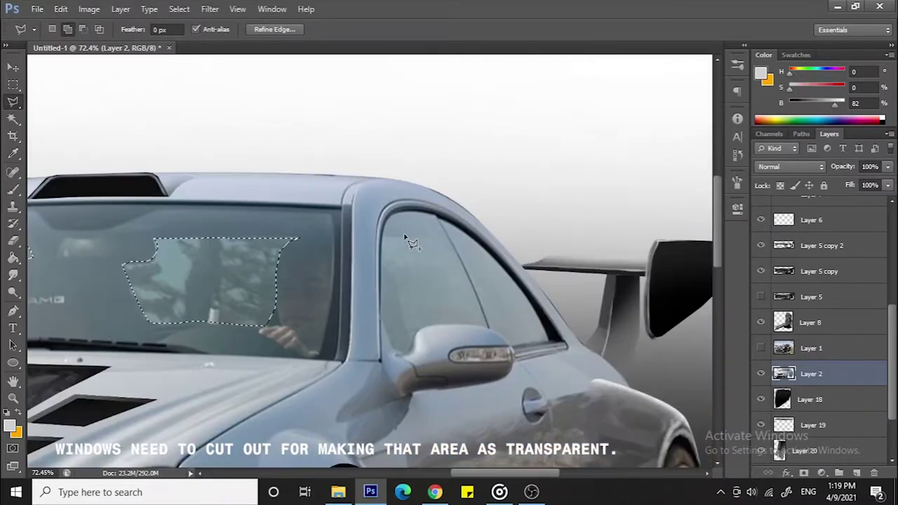
double_click(475, 327)
key(ctrl+d)
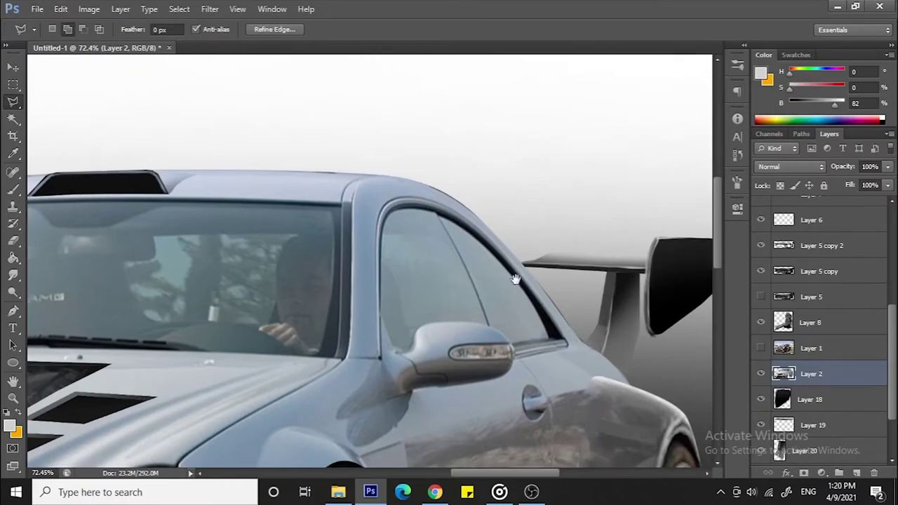
scroll(516, 280, down, 3)
key(ctrl+d)
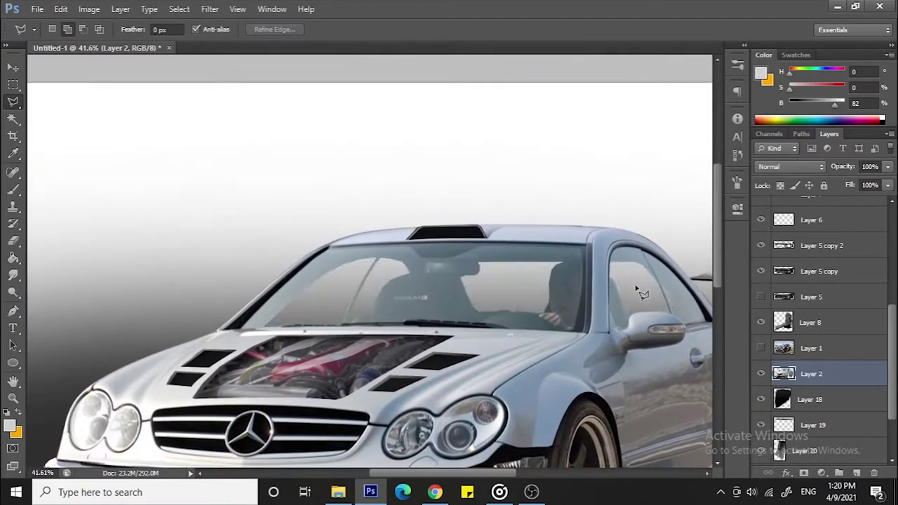
- On a new layer, paint over the driver with a sampled interior colour
scroll(639, 291, up, 3)
key(b)
alt+click(526, 234)
key(ctrl+shift+alt+n)
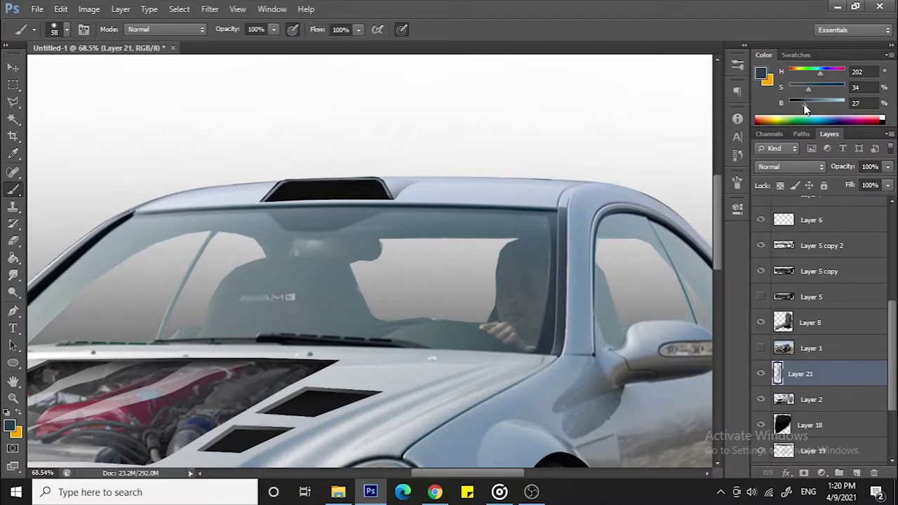
drag(806, 109, 804, 109)
drag(521, 293, 521, 342)
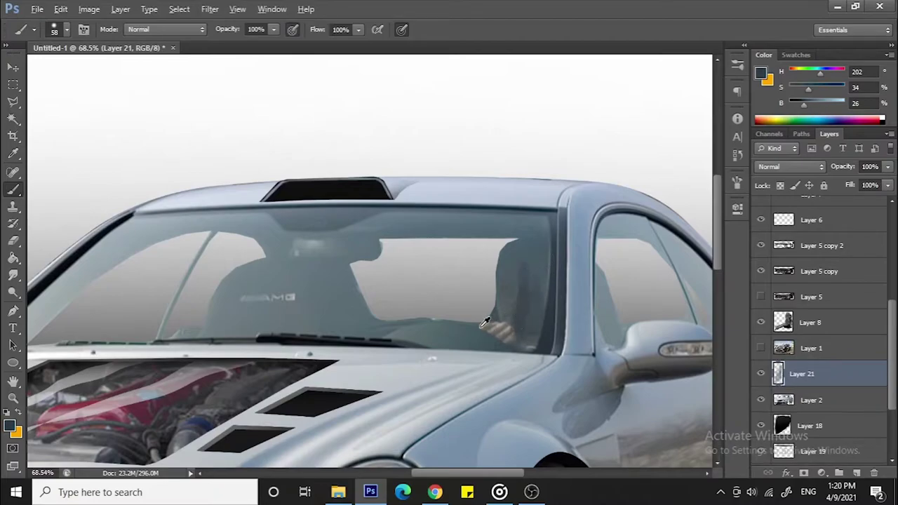
- Finish hiding the driver with sampled blue-grey cabin colours and merge down into Layer 2
alt+click(504, 240)
key(e)
key(alt+bracketleft)
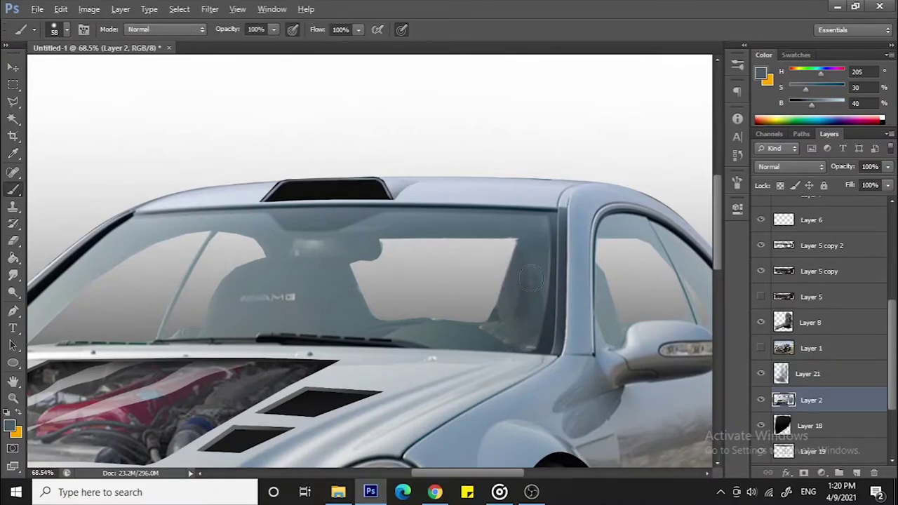
key(b)
key(alt+bracketright)
alt+click(523, 291)
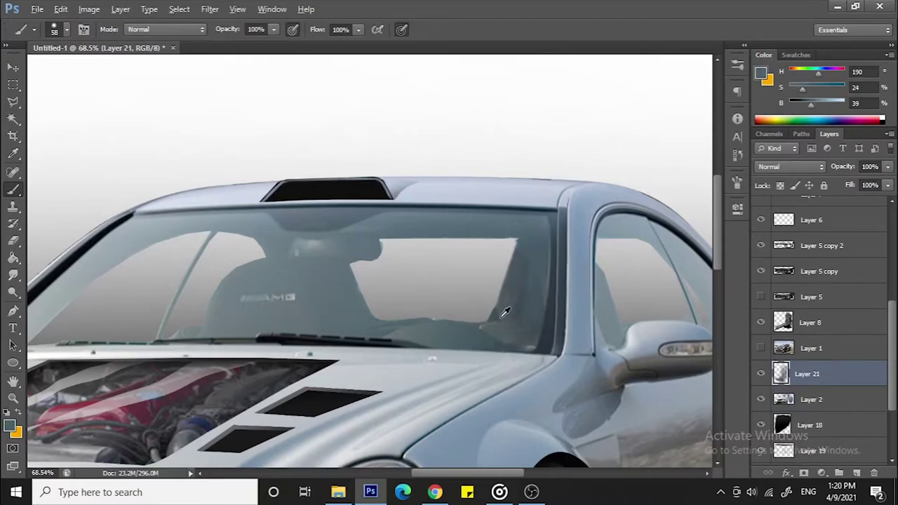
alt+click(509, 333)
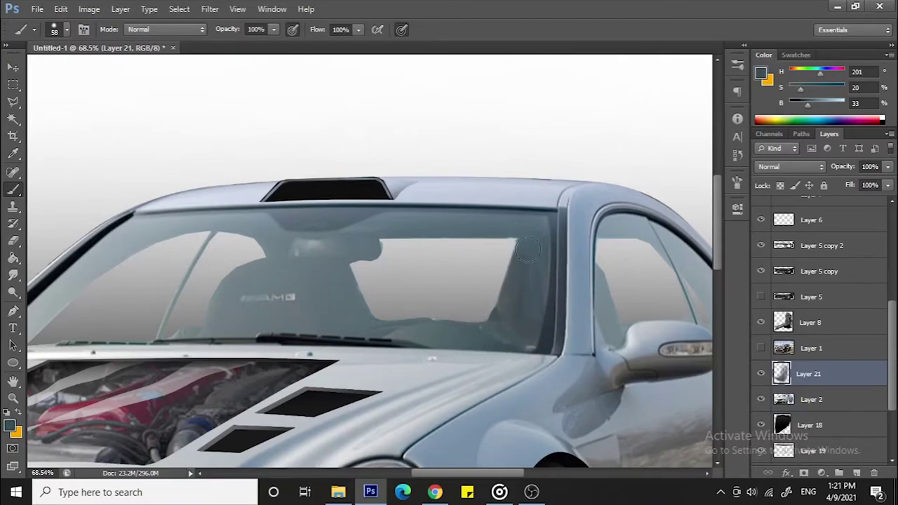
key(ctrl+e)
scroll(528, 249, down, 3)
scroll(525, 261, up, 3)
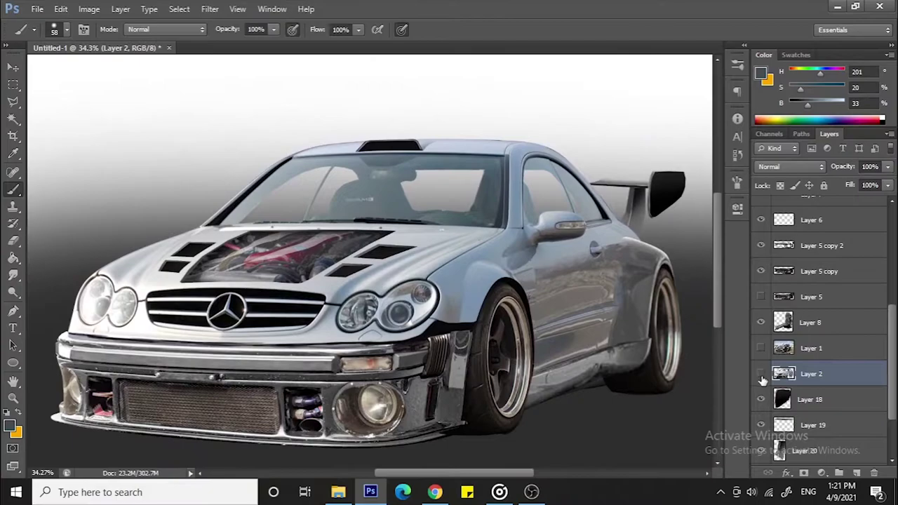
scroll(335, 115, up, 2)
- Trace a Pen path around the windshield and side window
key(p)
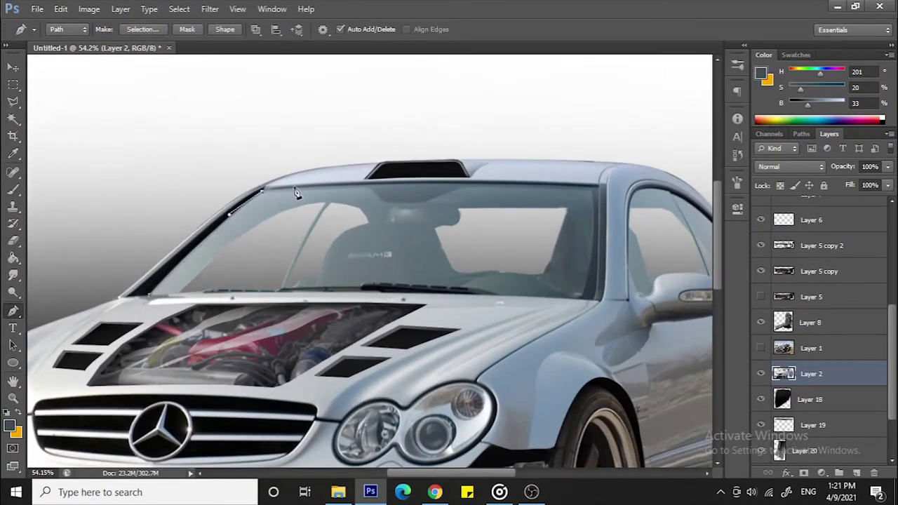
drag(704, 199, 517, 190)
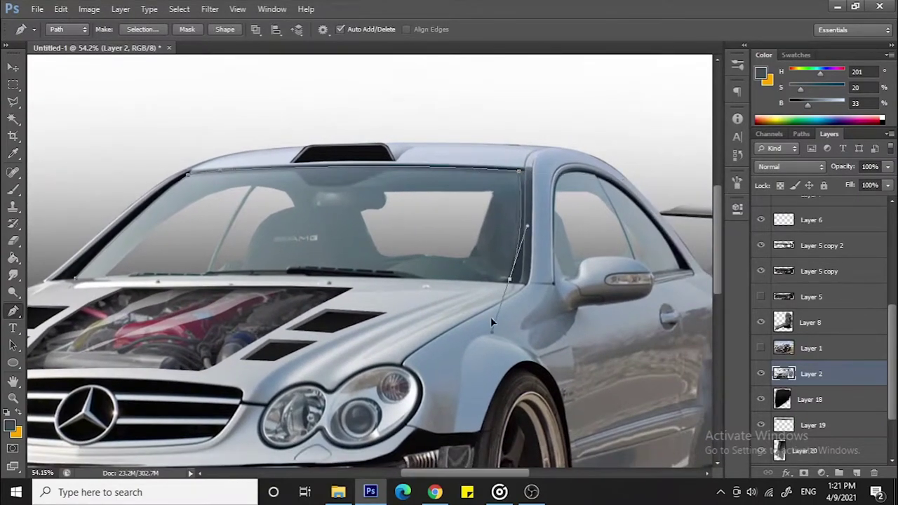
scroll(416, 283, up, 4)
drag(360, 221, 530, 269)
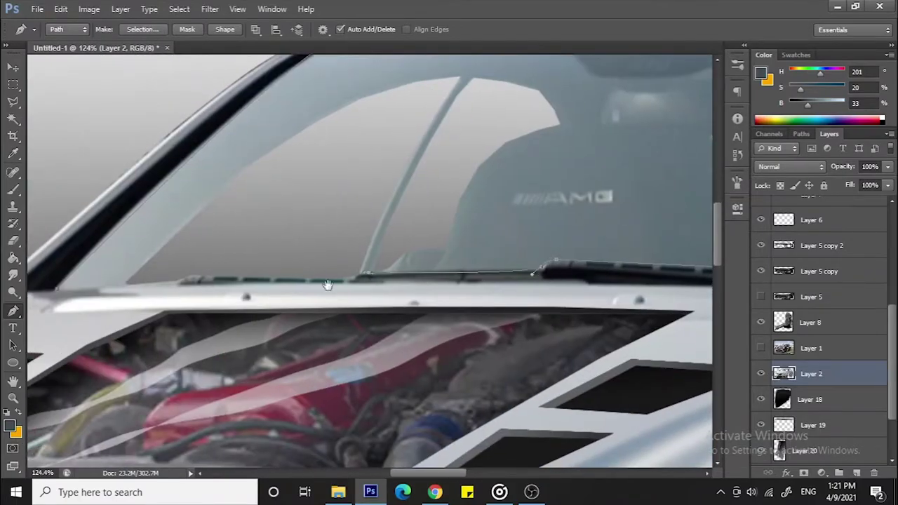
drag(328, 286, 631, 295)
scroll(391, 230, down, 3)
scroll(391, 231, up, 2)
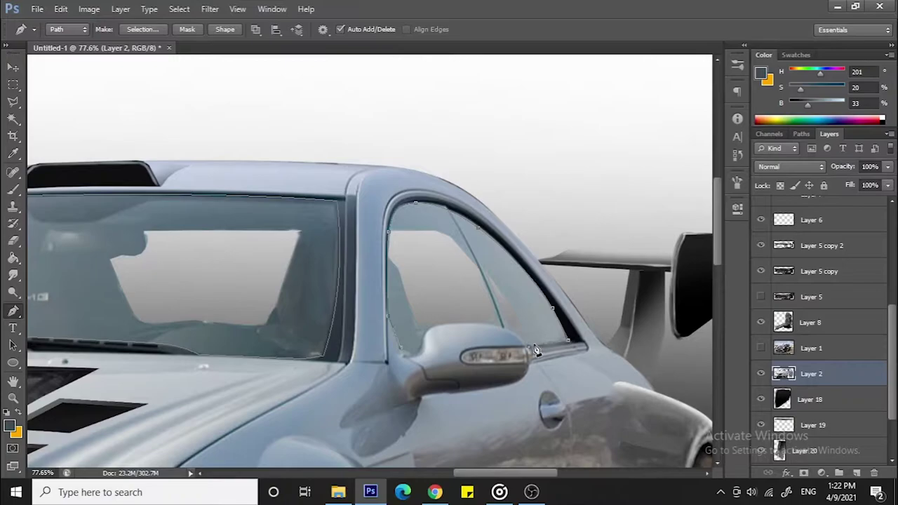
scroll(535, 351, up, 4)
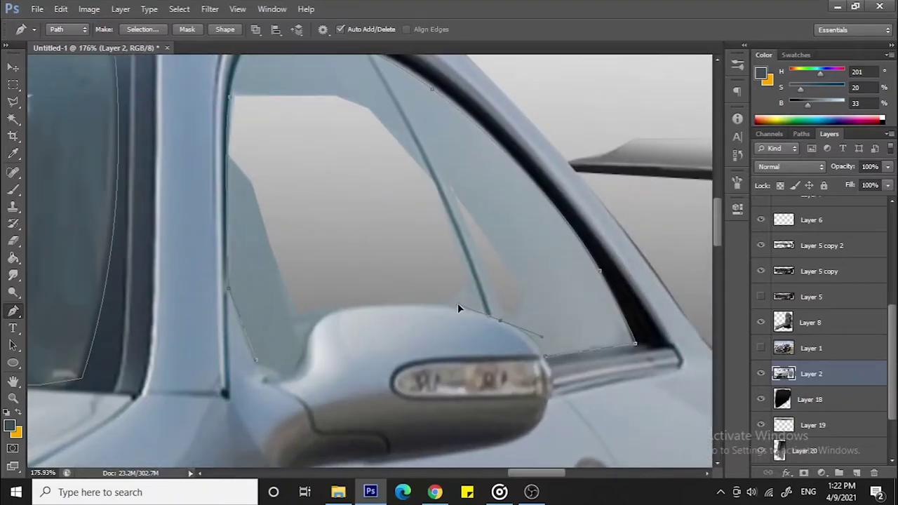
click(278, 379)
scroll(370, 305, down, 4)
- Turn the window path into a selection and fill it dark grey on a new layer
right_click(582, 172)
click(592, 190)
key(Return)
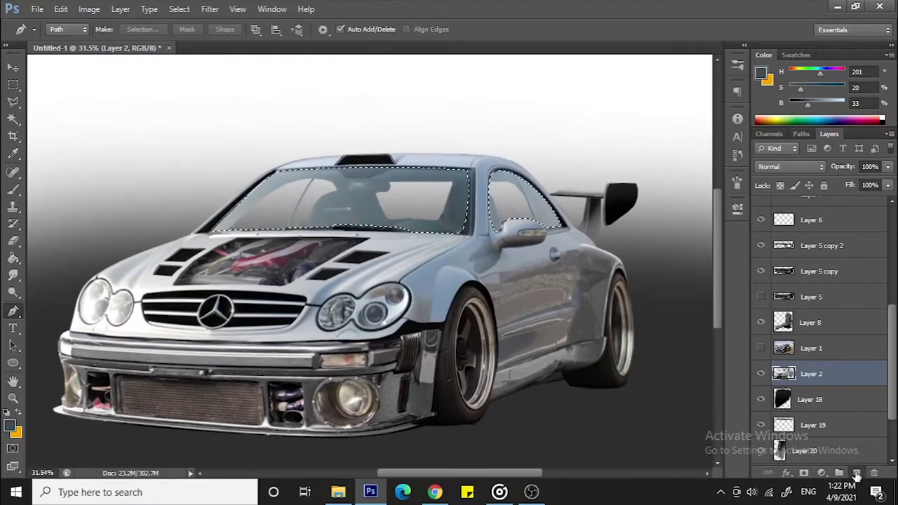
click(857, 475)
key(b)
key(alt+BackSpace)
right_click(464, 204)
- Brush darker and lighter grey gradients into the window tint, deselect, and set Fill to 65%
key(Escape)
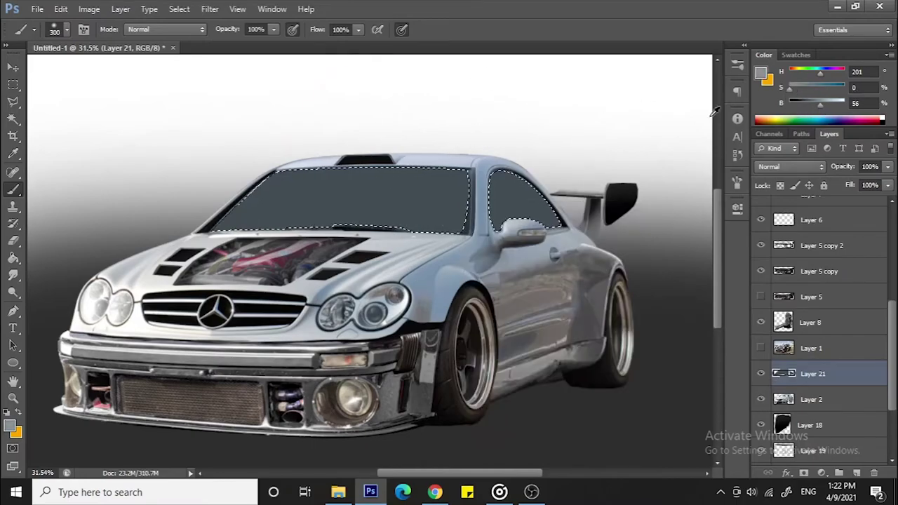
drag(239, 210, 330, 196)
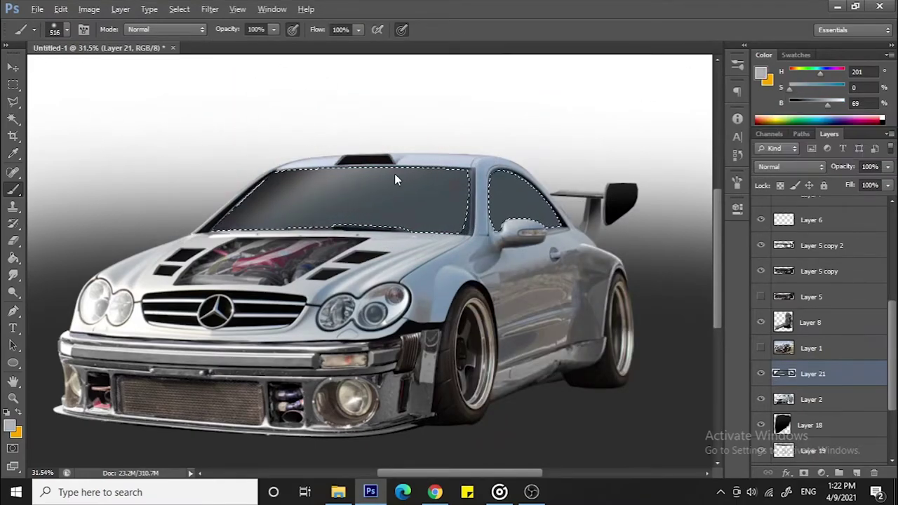
drag(232, 203, 533, 210)
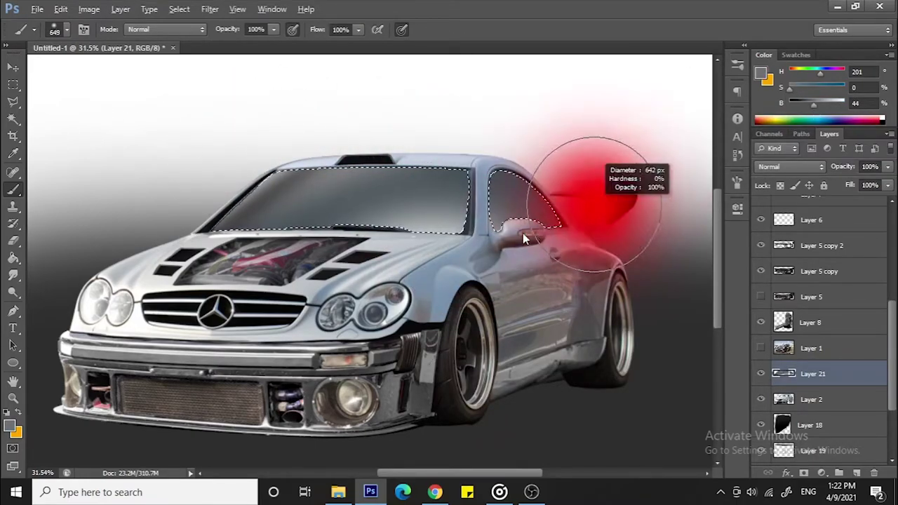
mouse_move(523, 144)
mouse_down()
mouse_move(534, 141)
mouse_move(533, 200)
mouse_up()
key(ctrl+d)
scroll(556, 203, down, 1)
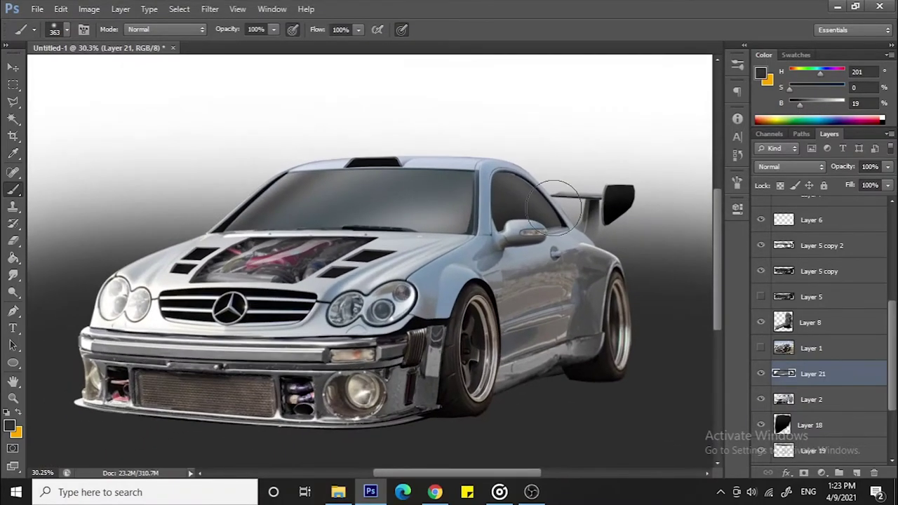
drag(855, 211, 860, 202)
scroll(440, 214, down, 1)
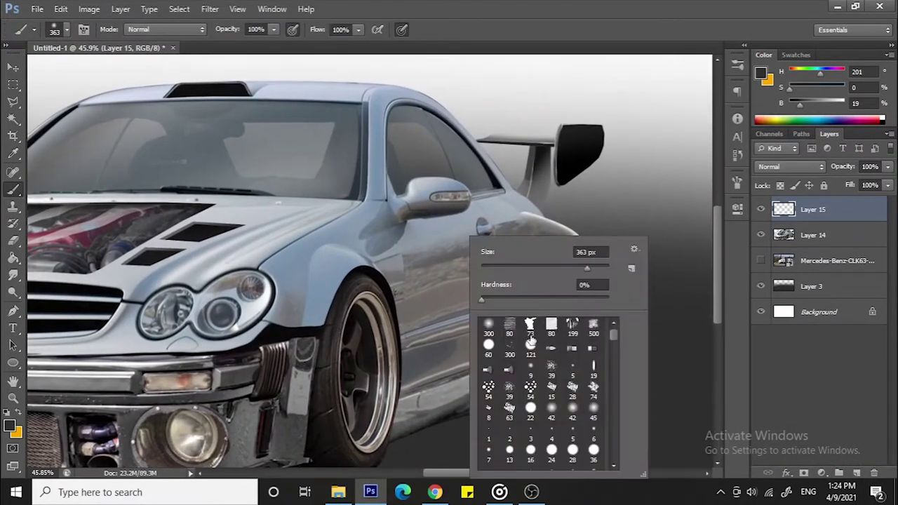
- With a 45 px soft brush, paint sampled dark grey over the door's hard reflections
click(531, 341)
click(449, 267)
alt+click(472, 308)
drag(429, 312, 490, 294)
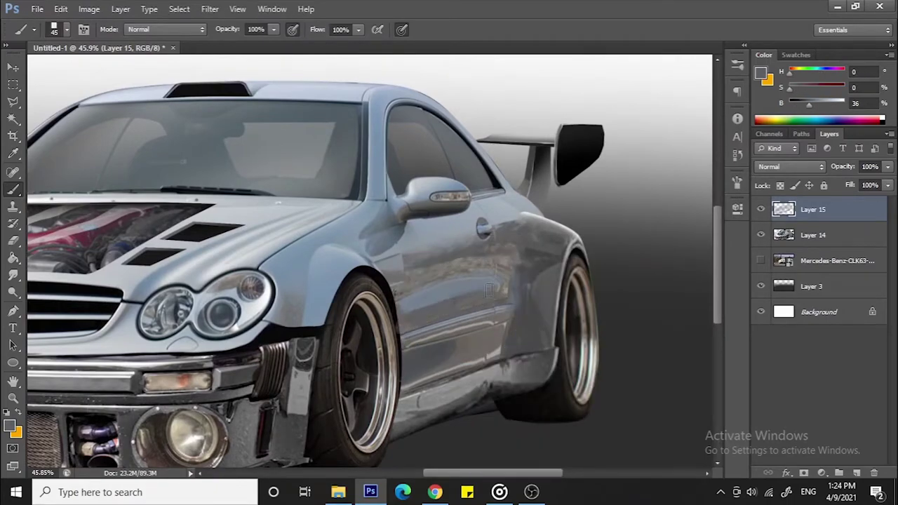
scroll(421, 267, down, 1)
alt+click(389, 275)
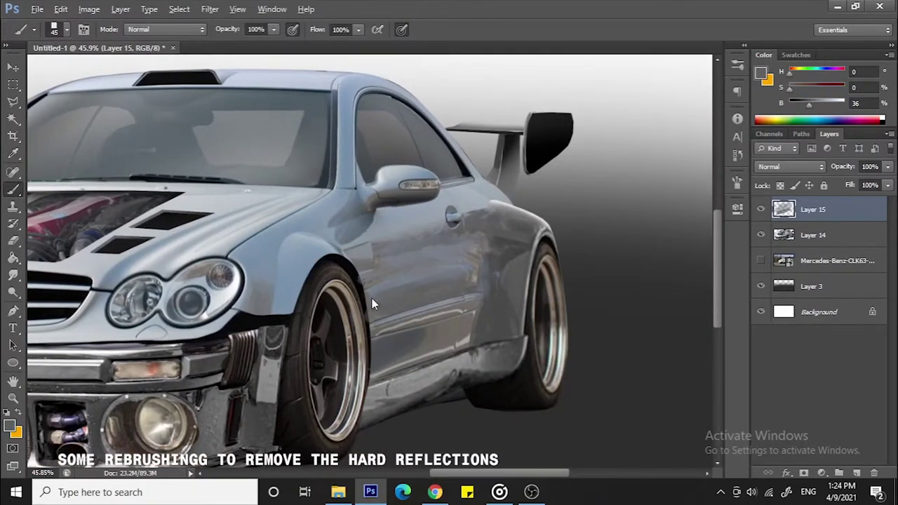
- Paint sampled greys over the door reflections to even out the door panel
alt+click(435, 260)
drag(449, 260, 491, 279)
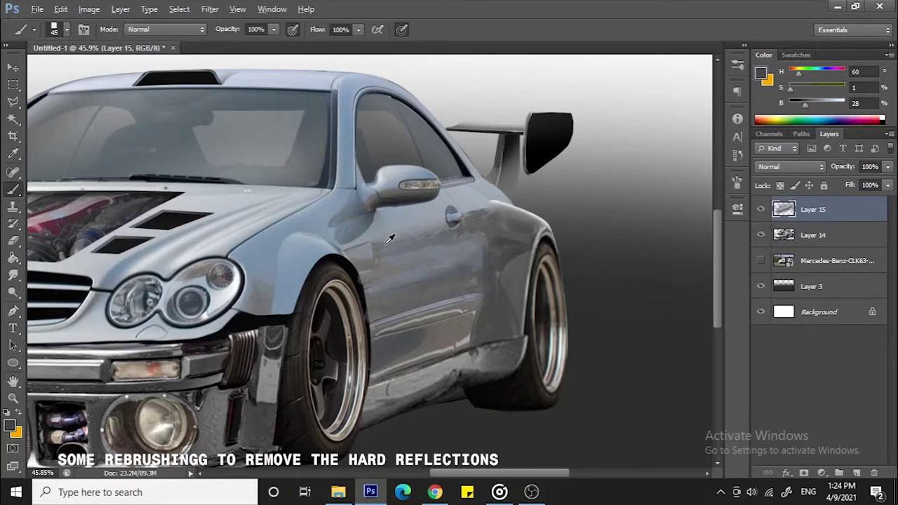
alt+click(470, 211)
drag(417, 257, 459, 250)
scroll(381, 245, right, 1)
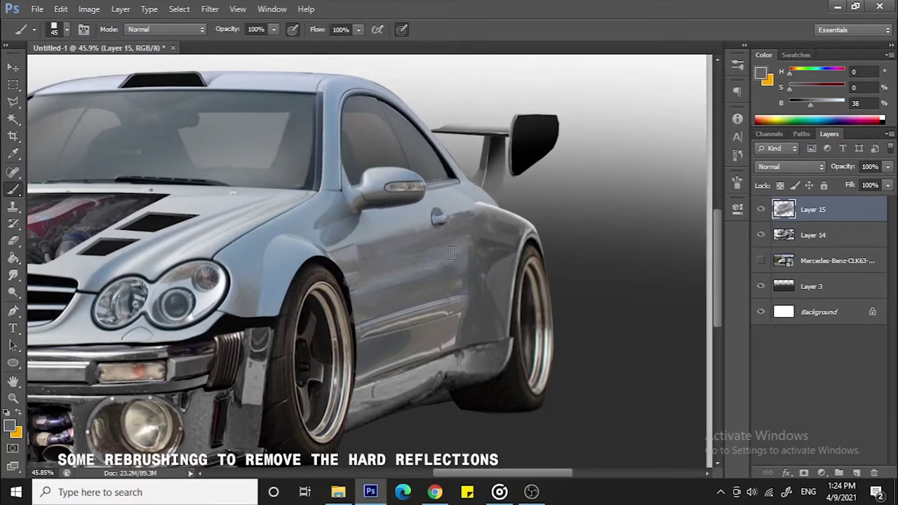
alt+click(385, 343)
scroll(441, 334, right, 1)
alt+click(346, 377)
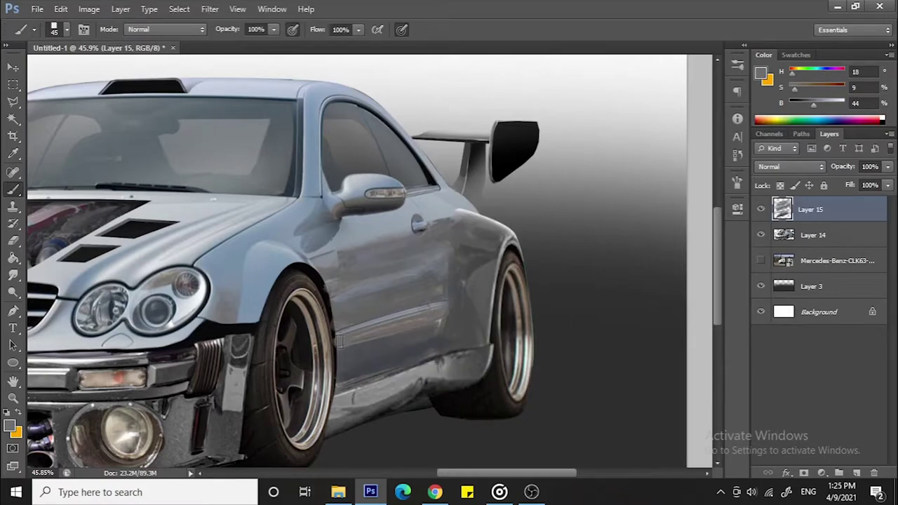
scroll(393, 323, up, 3)
alt+click(493, 257)
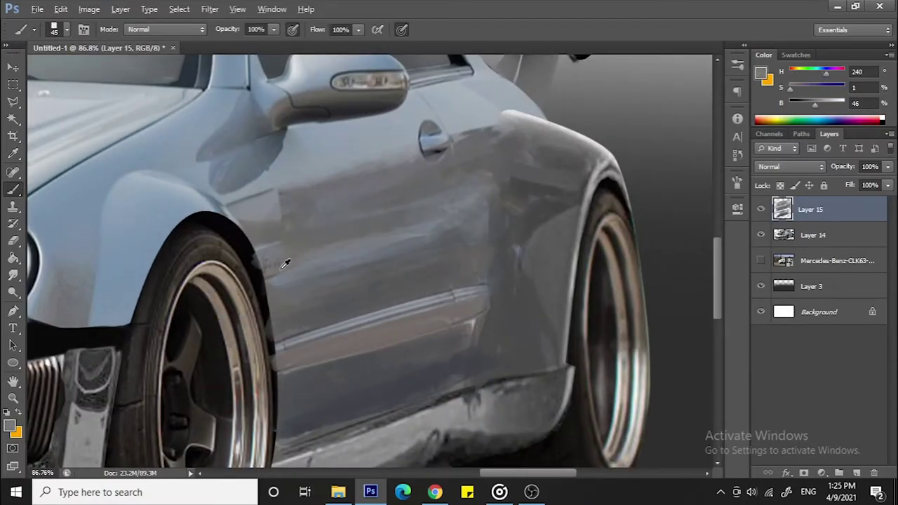
drag(334, 255, 449, 225)
- Paint over the car-side reflections using sampled dark, neutral and lighter body greys
scroll(464, 222, up, 2)
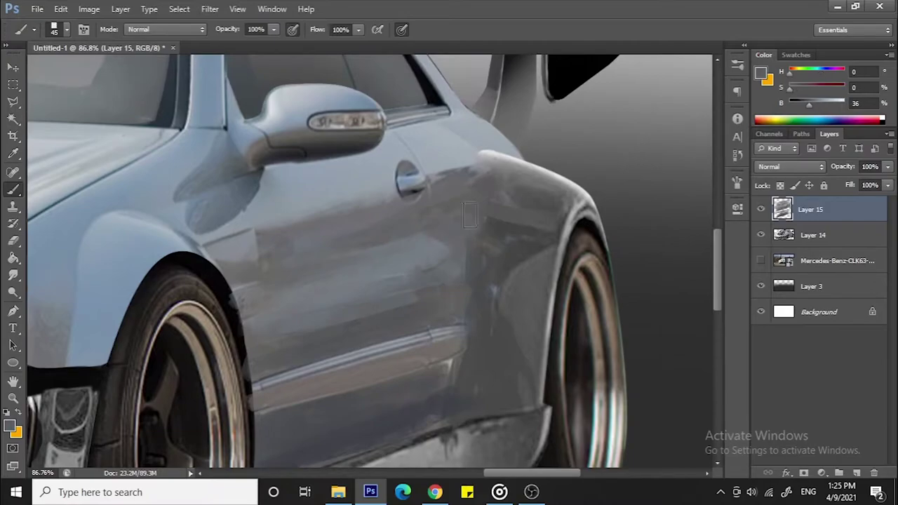
scroll(447, 266, down, 3)
scroll(485, 281, up, 2)
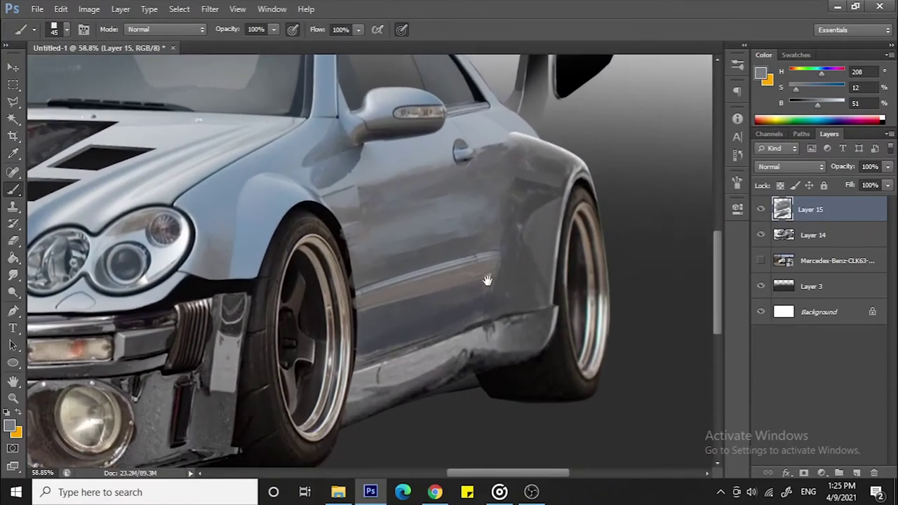
alt+click(427, 307)
drag(427, 307, 414, 323)
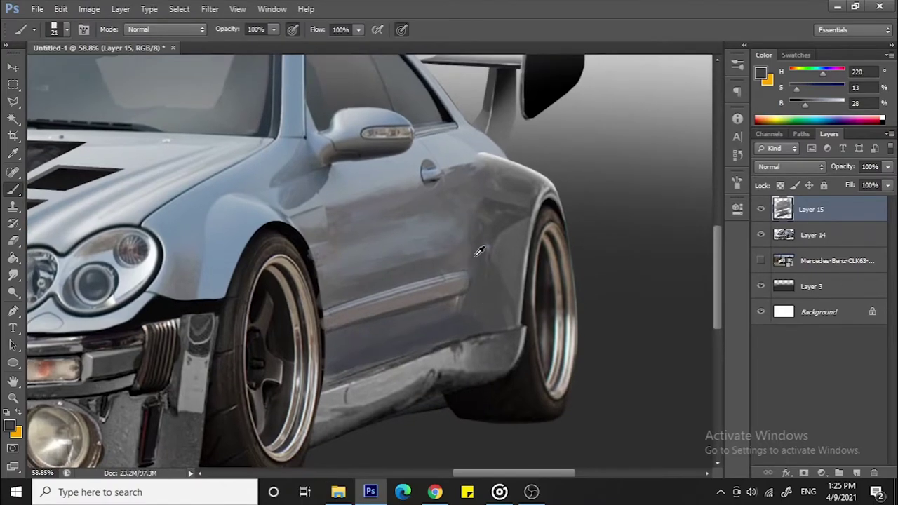
scroll(492, 281, up, 1)
alt+click(473, 247)
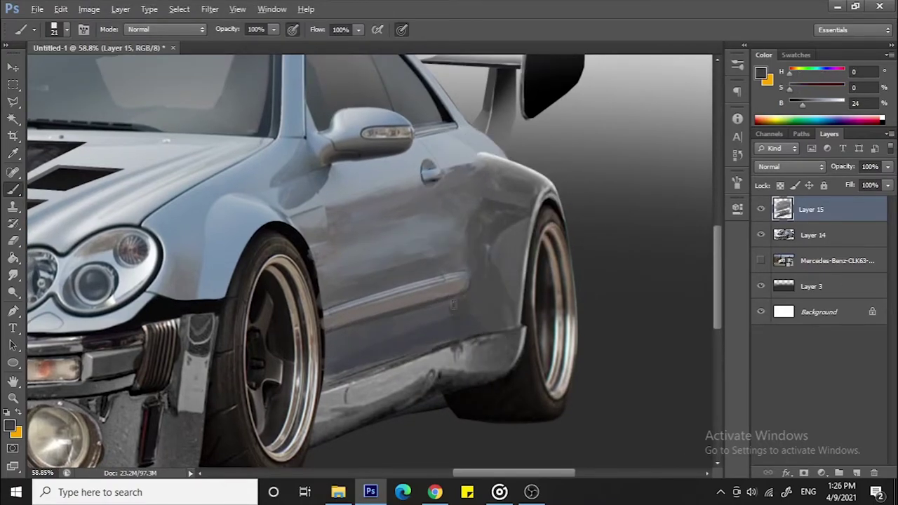
scroll(454, 304, down, 3)
scroll(518, 229, up, 3)
alt+click(518, 228)
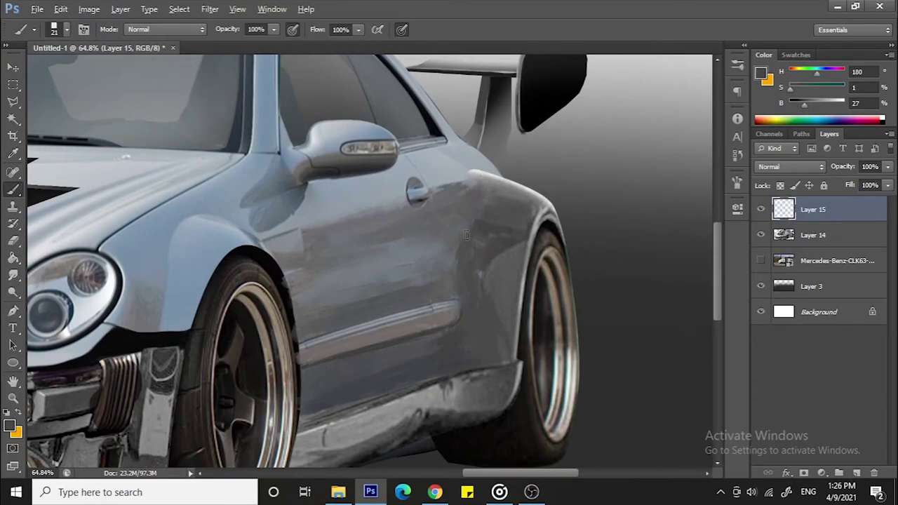
scroll(444, 265, down, 3)
scroll(534, 208, up, 3)
alt+click(534, 208)
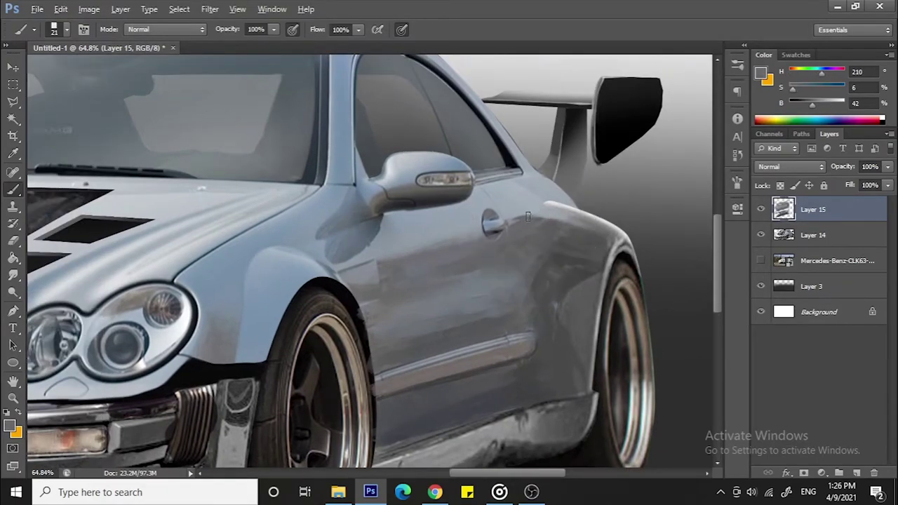
scroll(575, 233, down, 3)
scroll(576, 234, up, 3)
alt+click(450, 259)
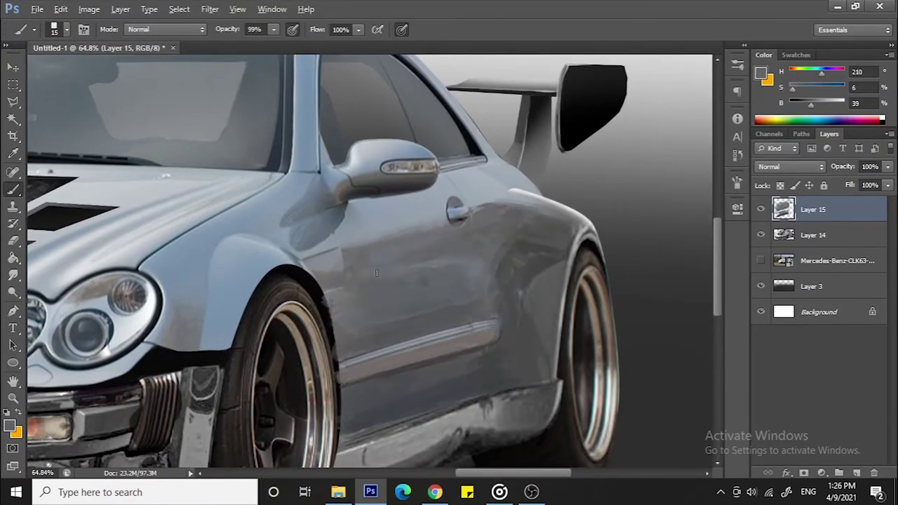
- Smudge the painted shading, then resume brushing dark and bluish greys with a larger brush
key(r)
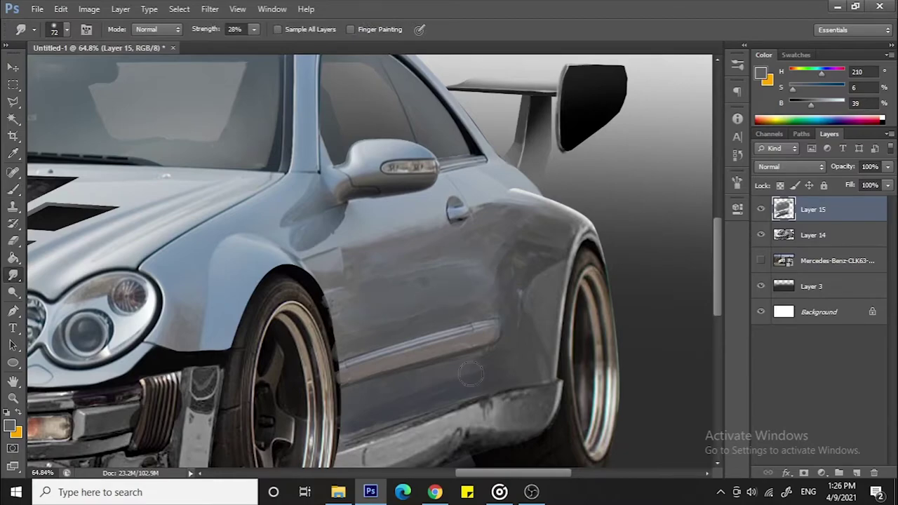
scroll(477, 316, down, 4)
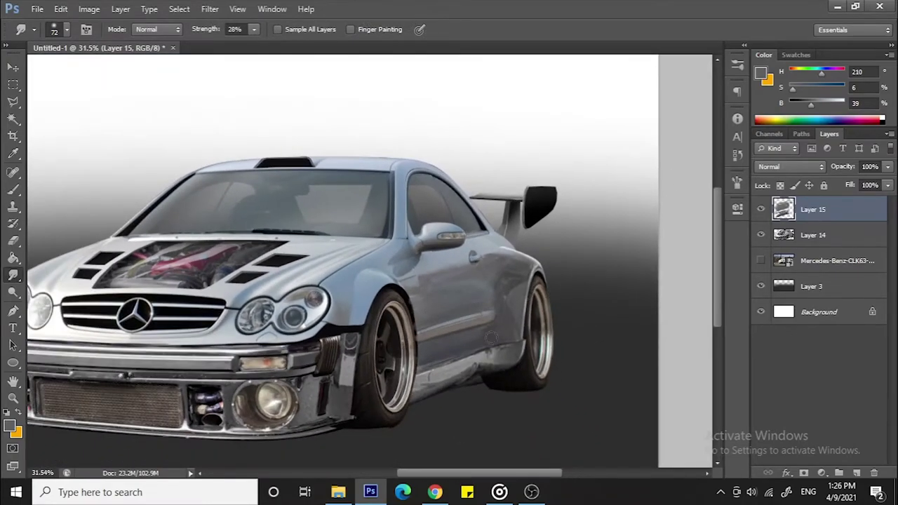
key(b)
scroll(491, 338, up, 2)
alt+click(485, 344)
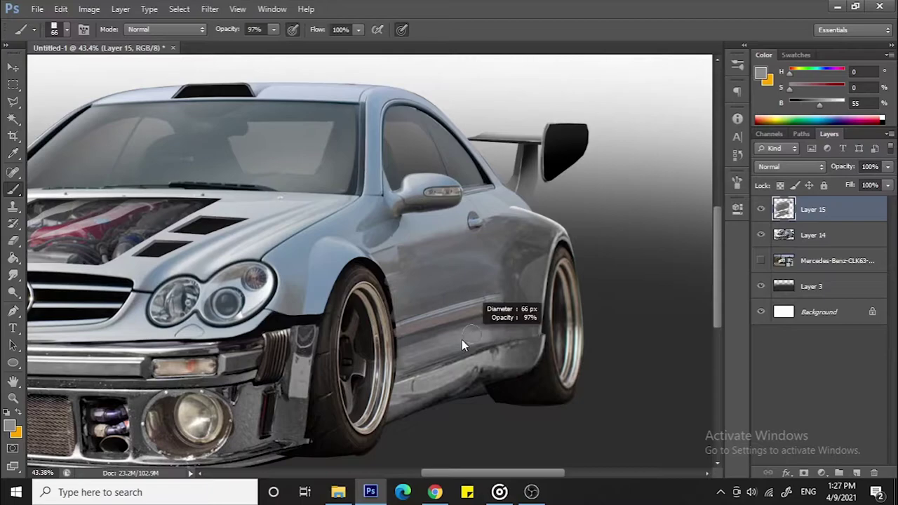
alt+click(417, 344)
scroll(510, 310, up, 1)
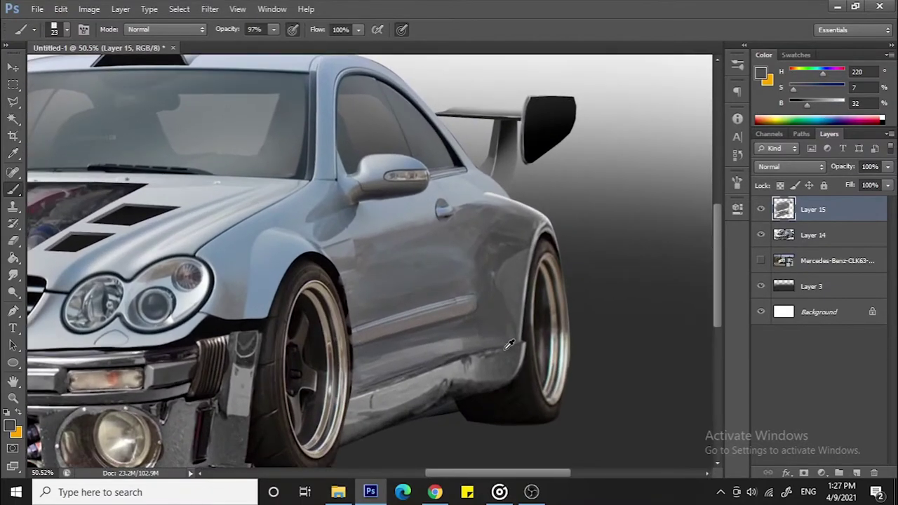
alt+click(487, 331)
mouse_move(421, 266)
mouse_down()
mouse_move(434, 269)
mouse_move(411, 271)
mouse_up()
- Continue shading the fender with sampled mid-grey, darker grey, blue-grey and light body tones
alt+click(430, 251)
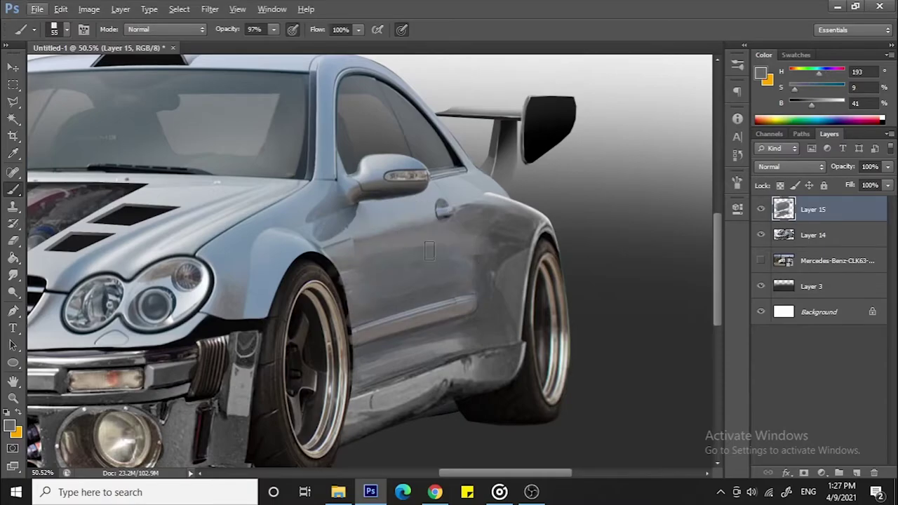
scroll(448, 237, up, 3)
alt+click(506, 234)
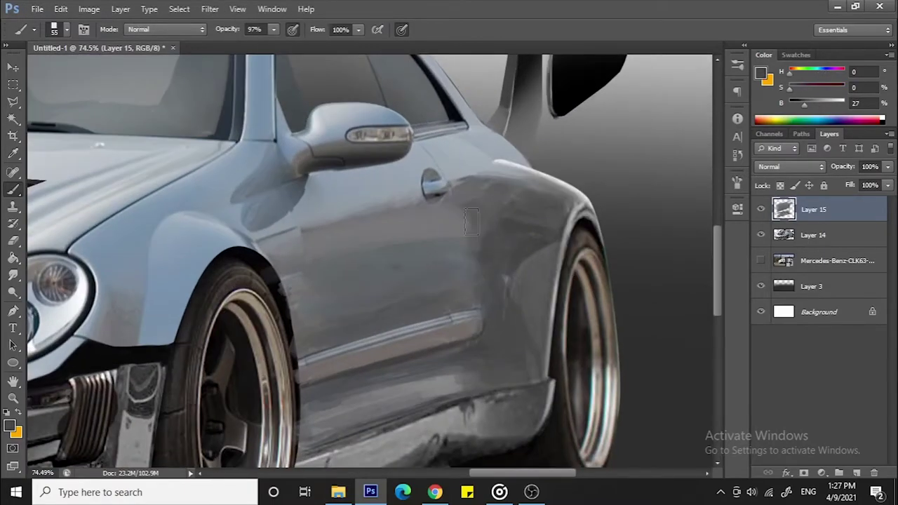
scroll(471, 222, down, 2)
scroll(527, 236, up, 4)
alt+click(528, 236)
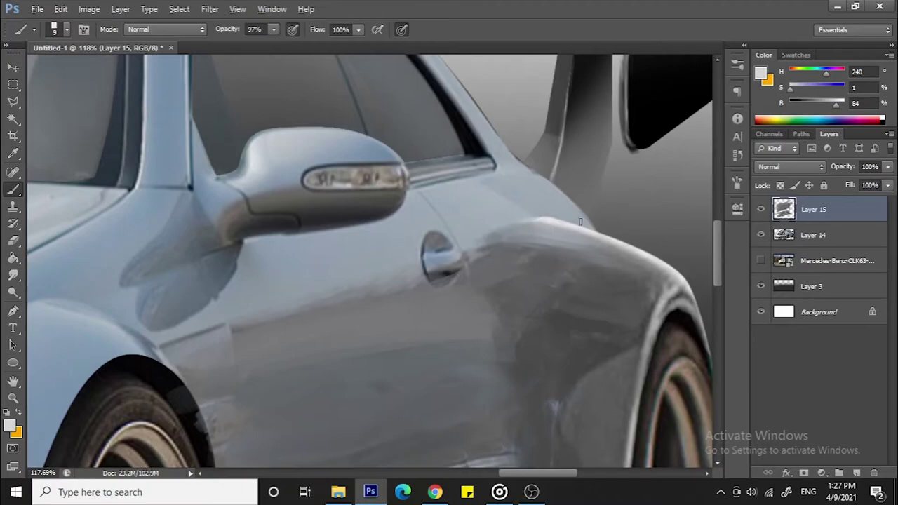
alt+click(517, 203)
scroll(520, 210, down, 5)
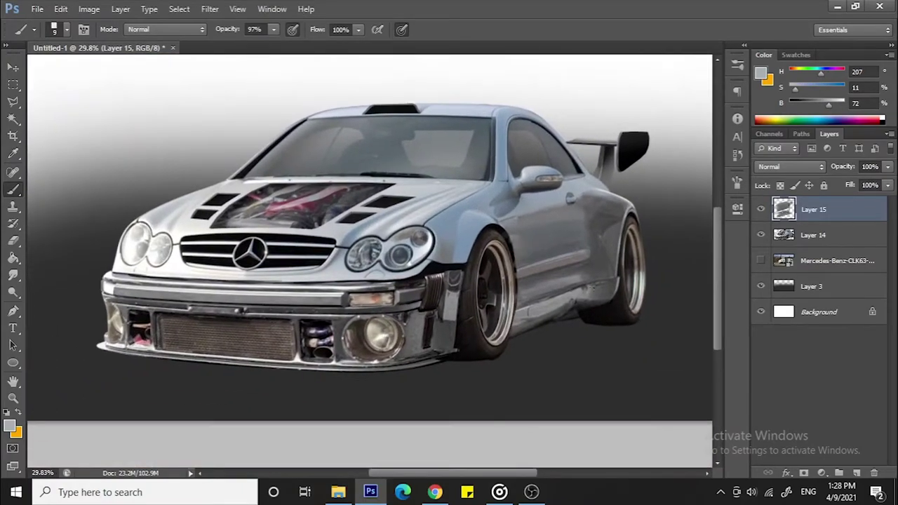
scroll(576, 299, up, 2)
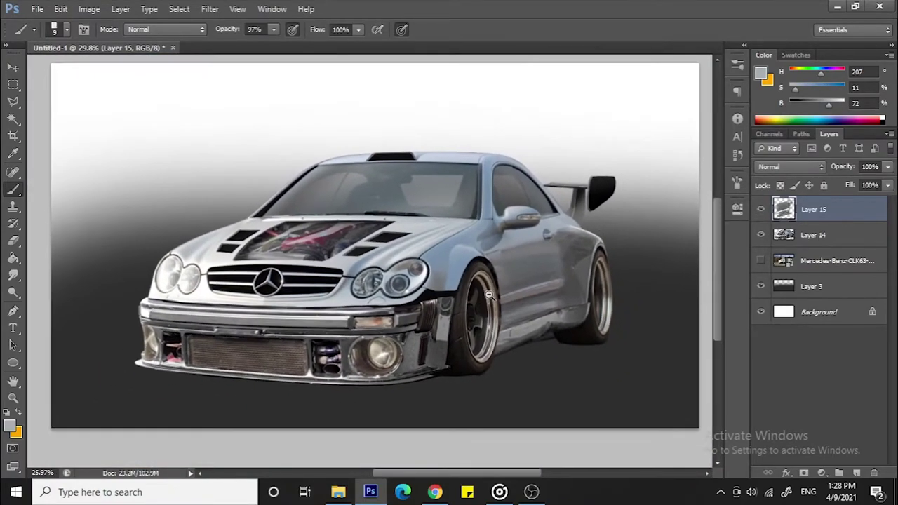
scroll(600, 301, up, 2)
- Lasso a wavy strip across the door and paint a blue-grey reflection streak in it
drag(12, 100, 31, 100)
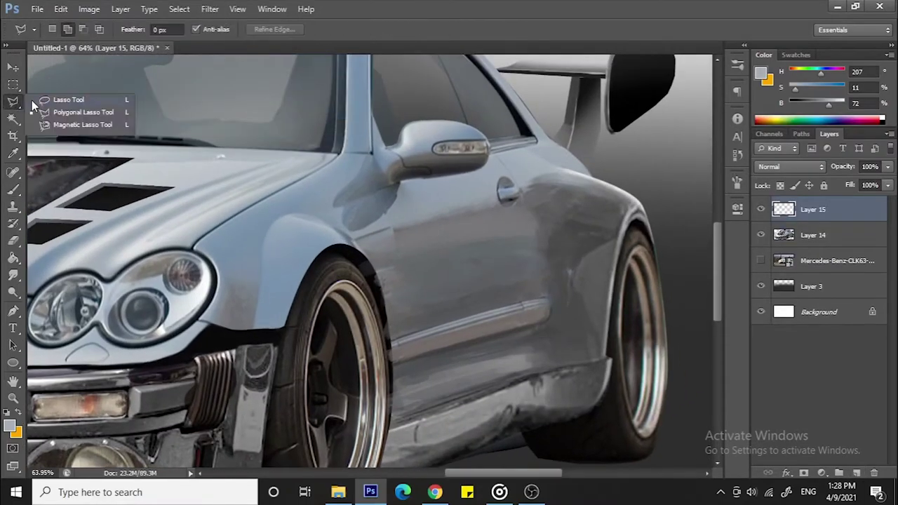
drag(372, 258, 372, 261)
key(b)
scroll(461, 232, down, 1)
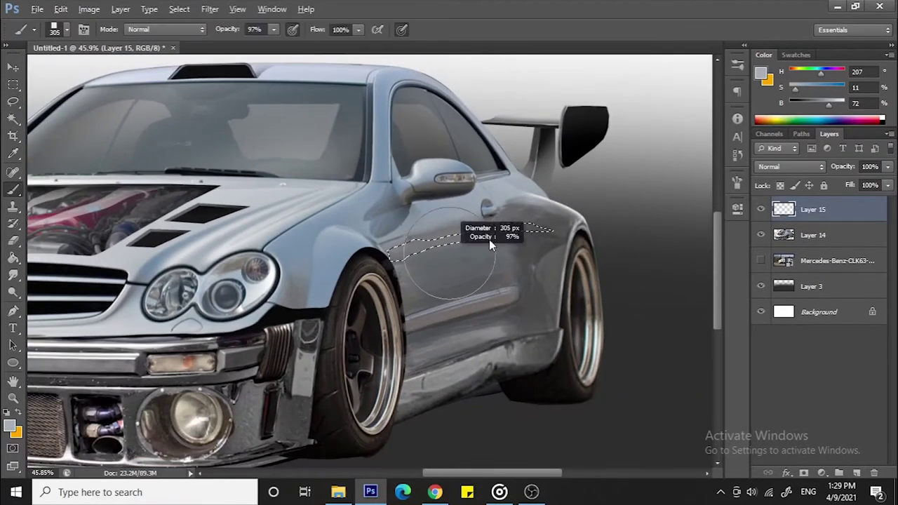
scroll(493, 291, down, 1)
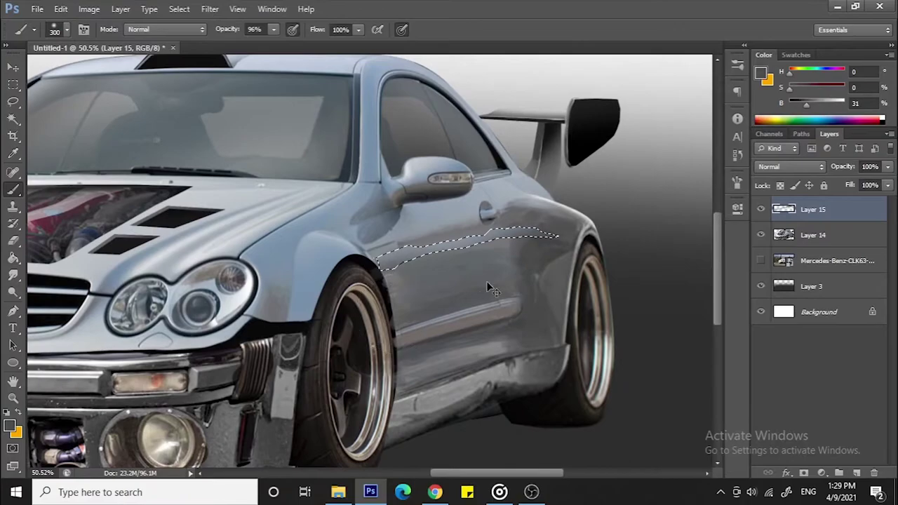
key(ctrl+d)
key(l)
key(b)
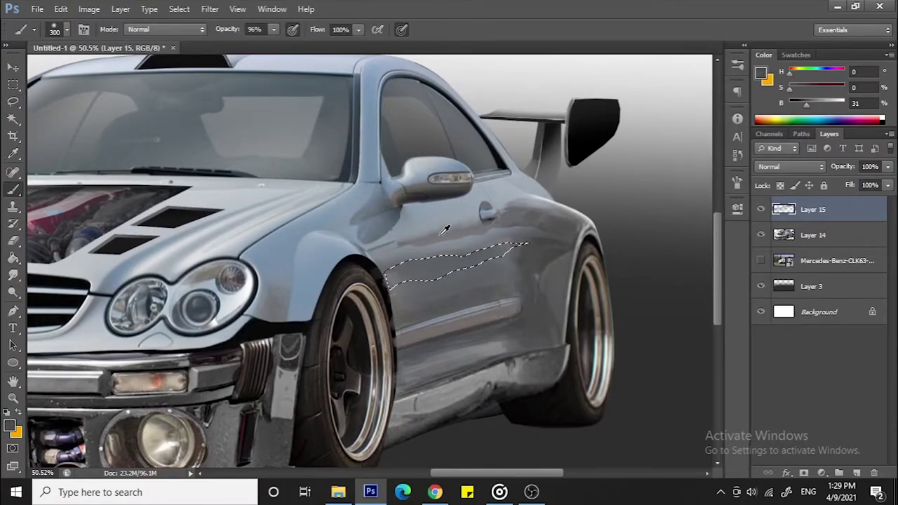
alt+click(421, 266)
scroll(491, 259, down, 3)
scroll(511, 248, up, 3)
- Erase excess streak paint and check Hue/Saturation, closing it without changes
key(e)
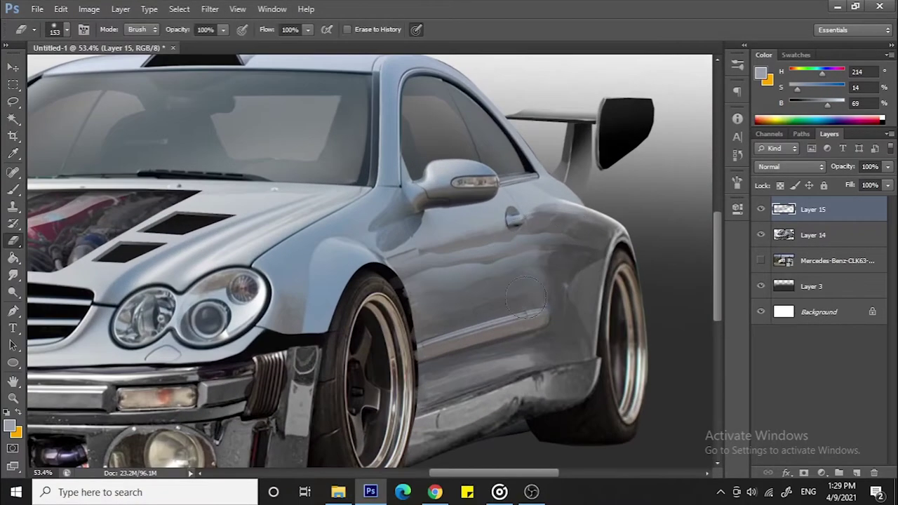
scroll(495, 223, down, 5)
key(ctrl+u)
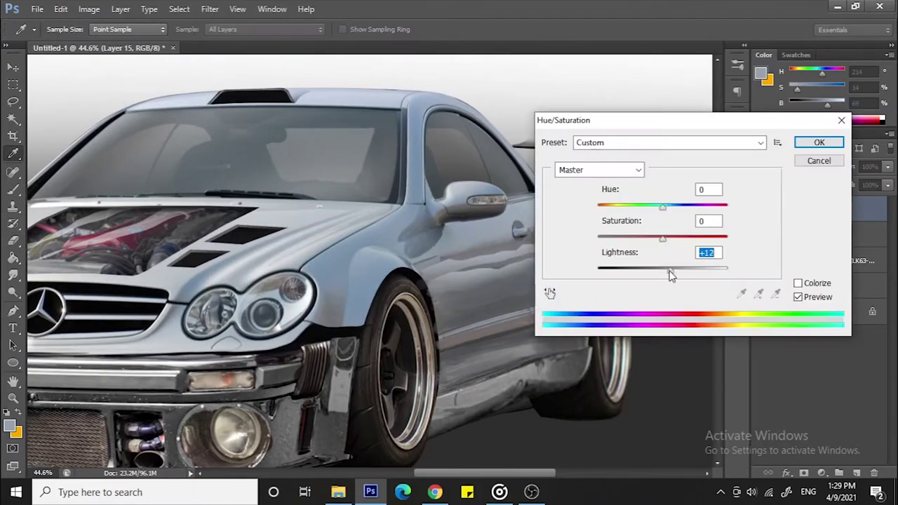
key(Escape)
ctrl+click(853, 209)
scroll(486, 260, down, 3)
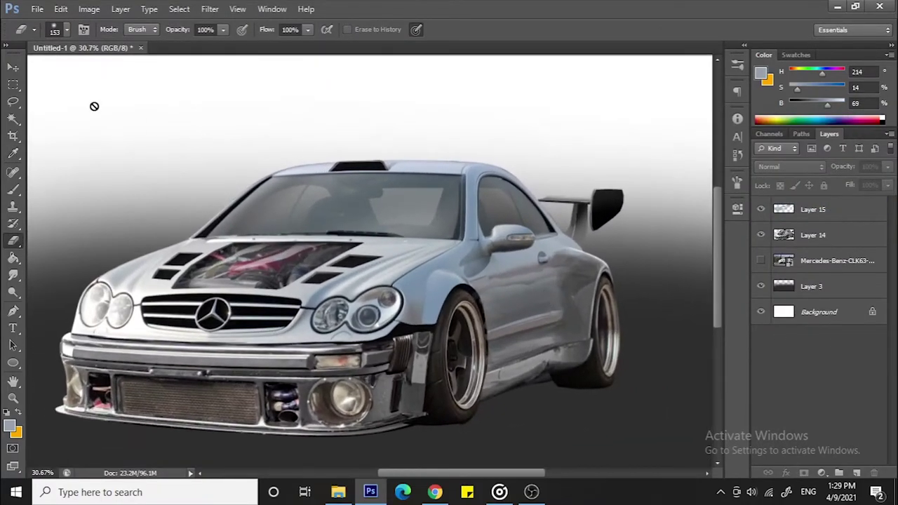
key(l)
scroll(456, 297, up, 5)
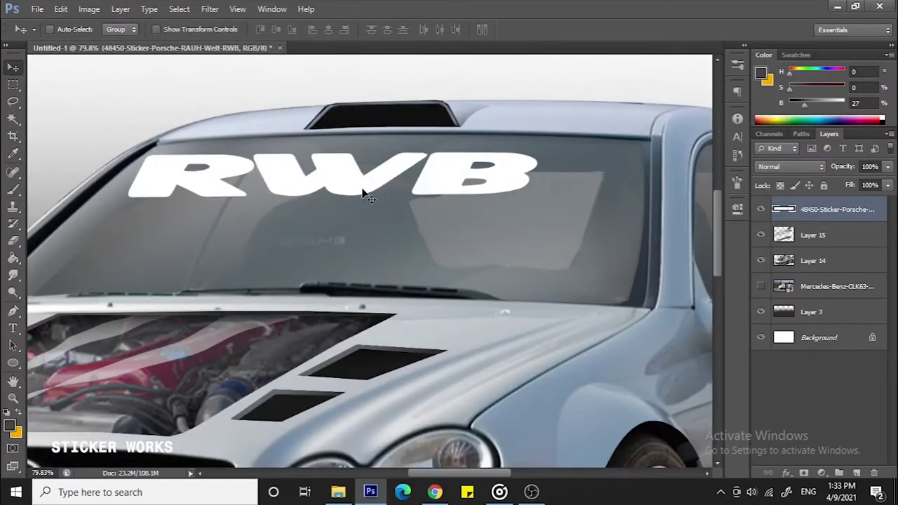
- Skew and warp the RWB sticker to follow the windshield's top curve
key(ctrl+t)
right_click(438, 177)
click(470, 243)
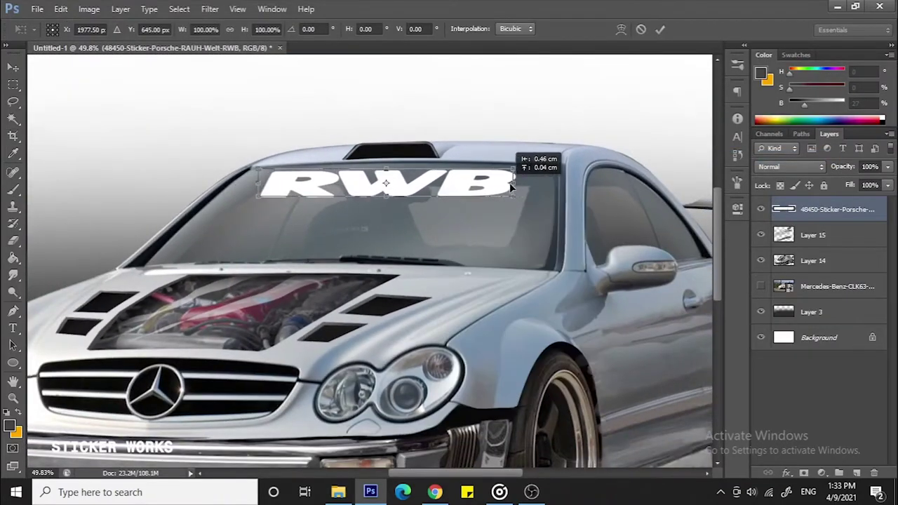
drag(531, 166, 462, 186)
right_click(463, 186)
click(491, 298)
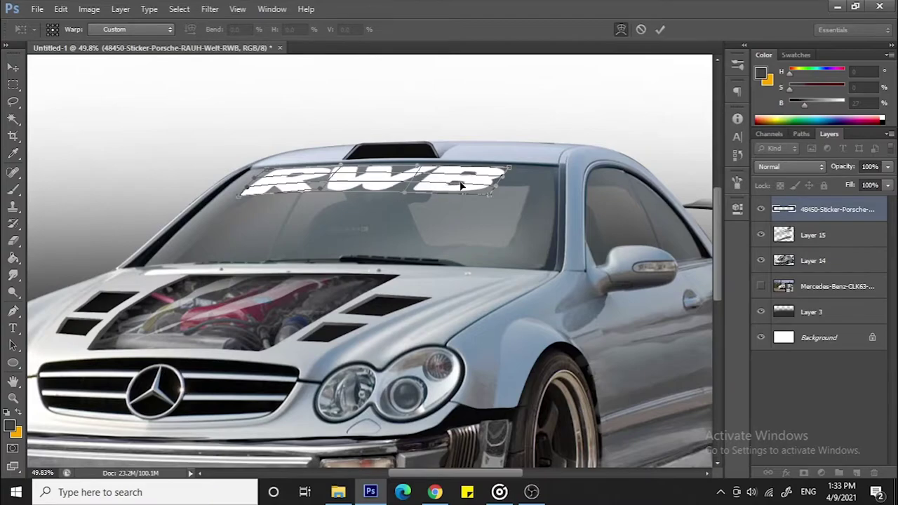
key(Return)
- Lower the RWB sticker's fill to 80% and paint its letters light grey
key(ctrl+0)
mouse_move(888, 184)
mouse_down()
mouse_move(865, 200)
mouse_move(879, 205)
mouse_up()
key(b)
click(762, 116)
drag(302, 204, 483, 227)
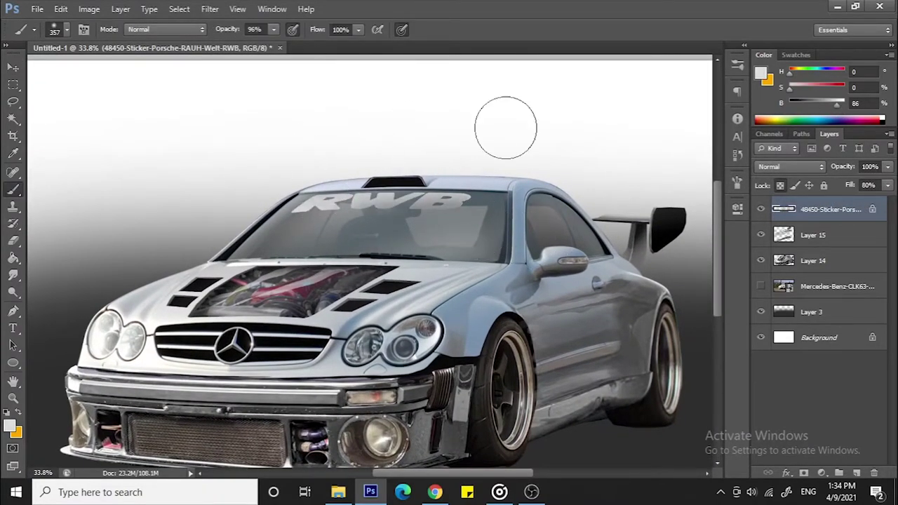
scroll(400, 194, down, 2)
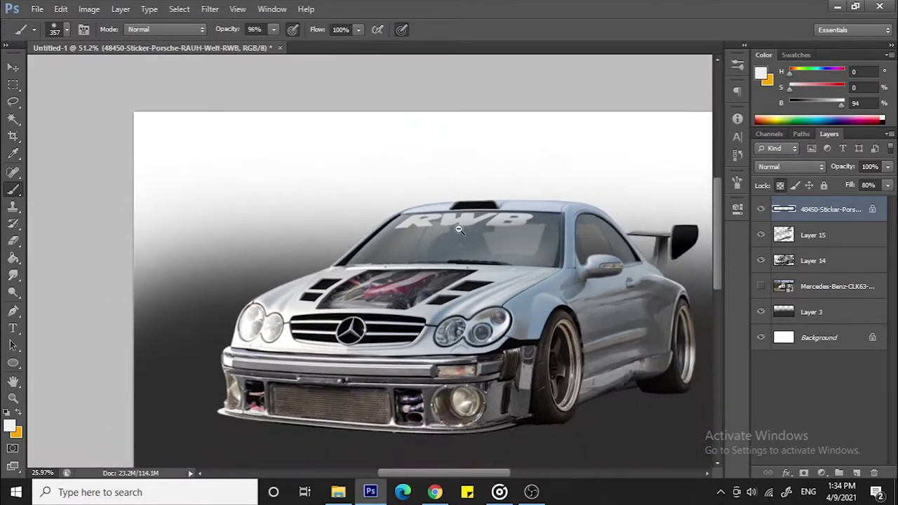
scroll(400, 195, up, 3)
drag(651, 368, 562, 305)
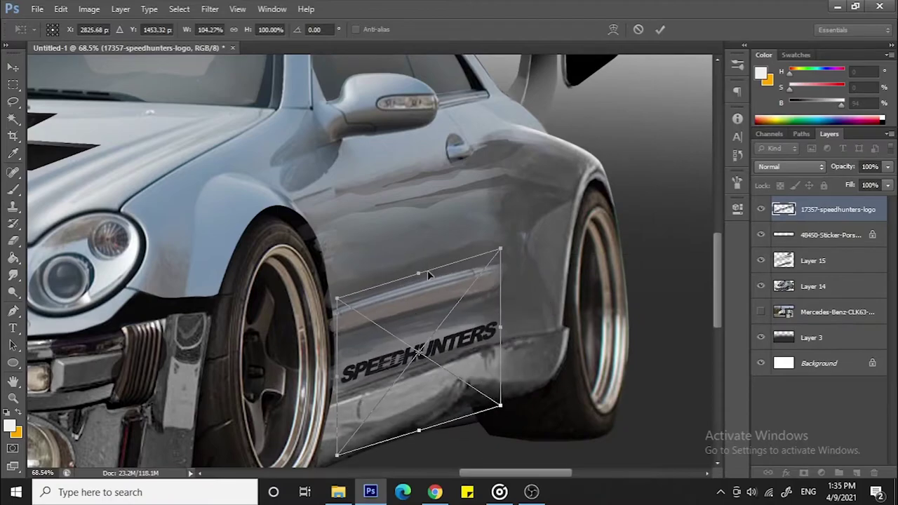
- Stretch, rotate and warp the SPEEDHUNTERS logo to follow the side sill
drag(429, 279, 419, 146)
drag(428, 435, 429, 484)
drag(501, 123, 523, 116)
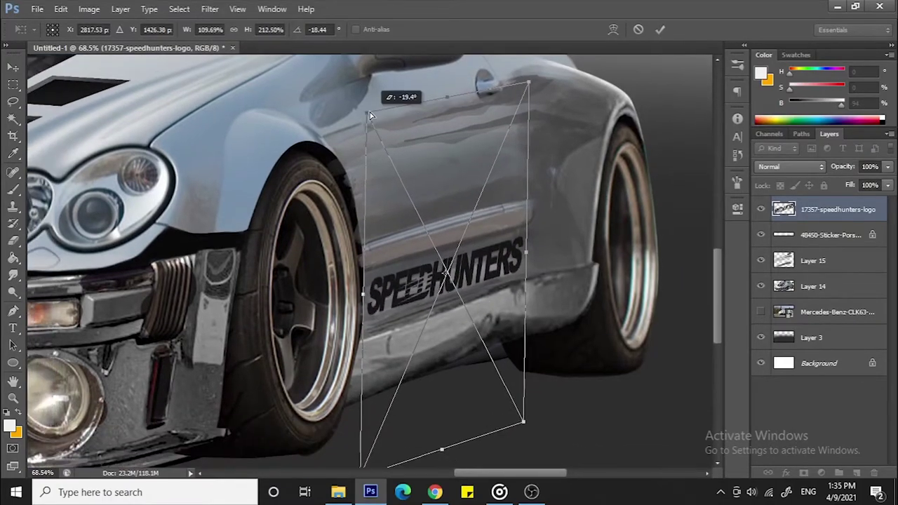
drag(358, 329, 363, 304)
right_click(363, 304)
click(393, 210)
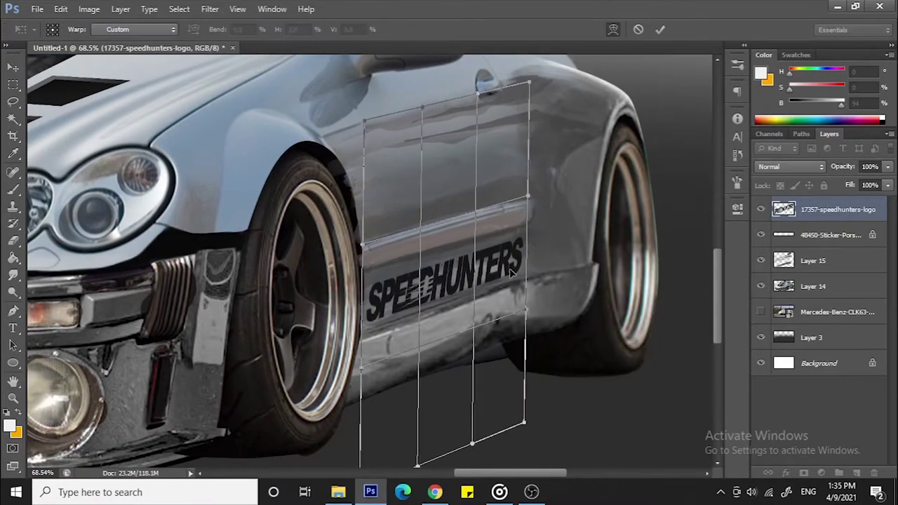
drag(526, 211, 544, 193)
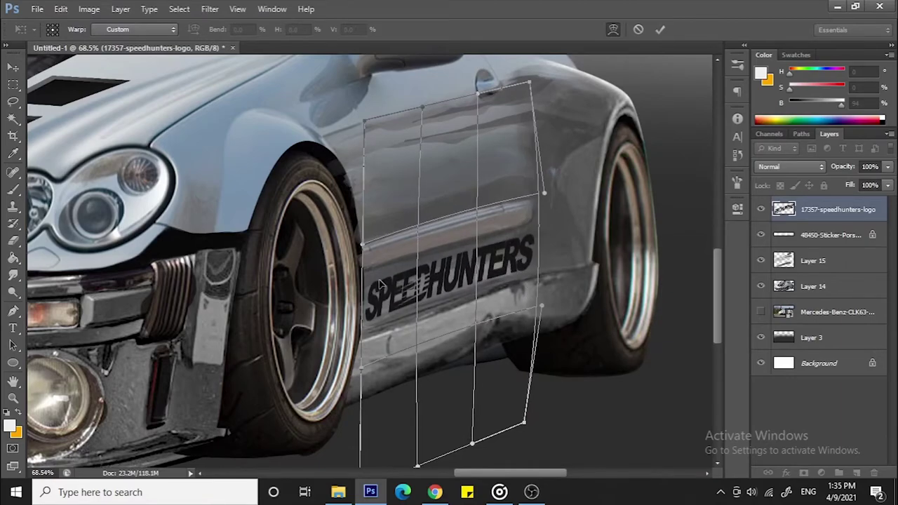
click(660, 30)
- Invert the SPEEDHUNTERS logo to white and choose a larger soft eraser brush
scroll(632, 210, down, 5)
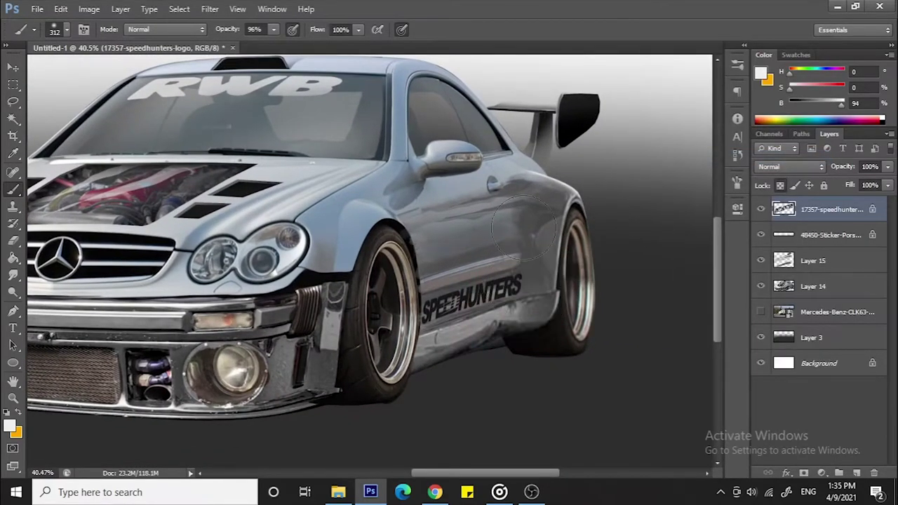
key(ctrl+i)
scroll(524, 324, up, 1)
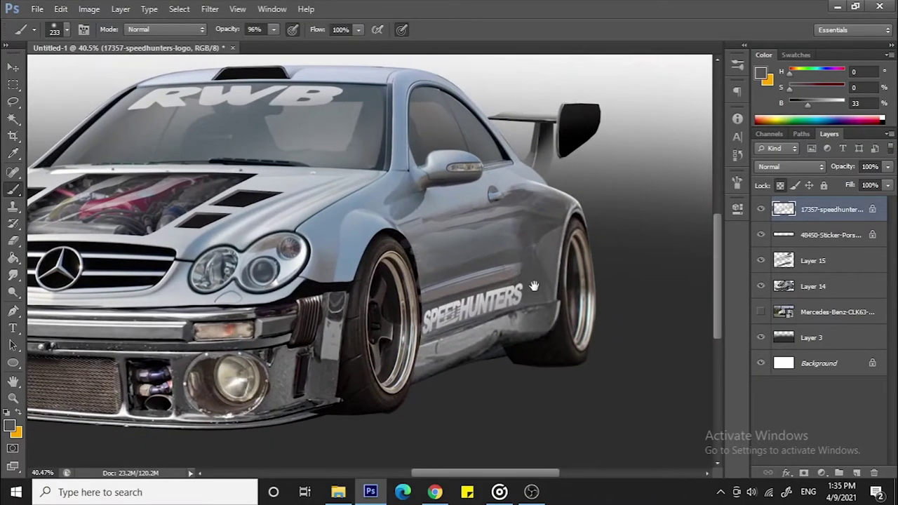
key(bracketright)
key(bracketright)
key(bracketright)
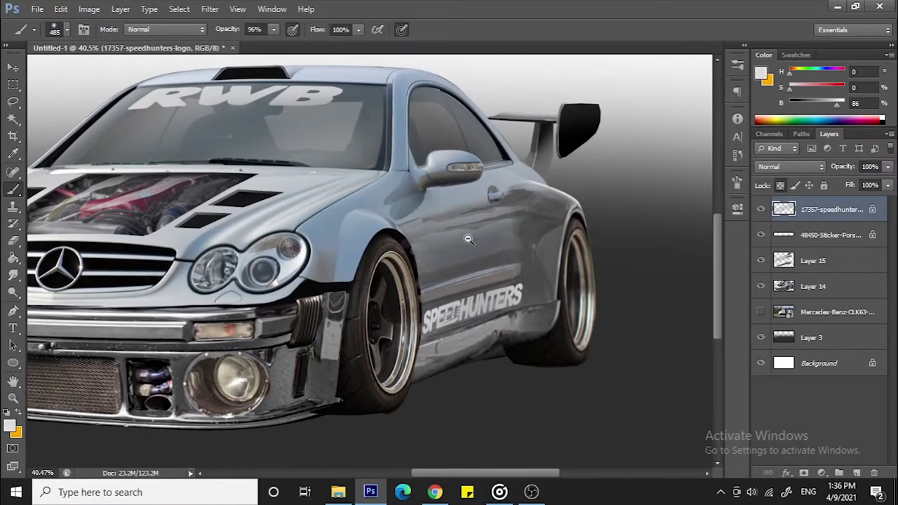
scroll(469, 240, up, 1)
key(e)
right_click(501, 233)
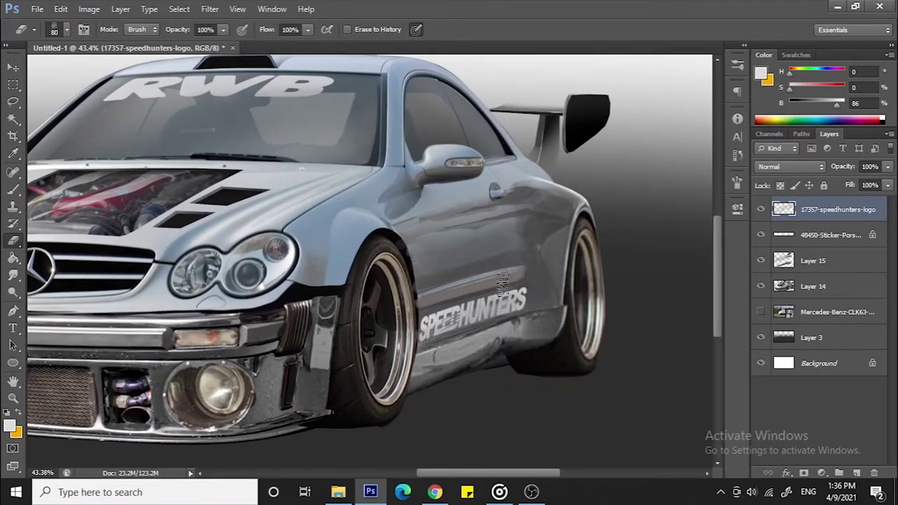
- Delete Layer 15, duplicate car Layer 14, and start Levels on the copy
scroll(503, 284, down, 2)
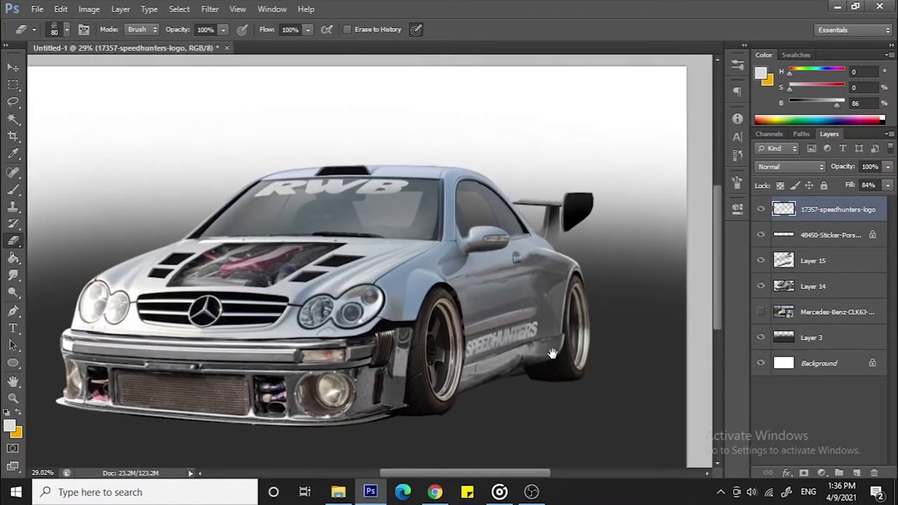
scroll(421, 259, down, 1)
click(814, 261)
key(Delete)
scroll(400, 258, up, 1)
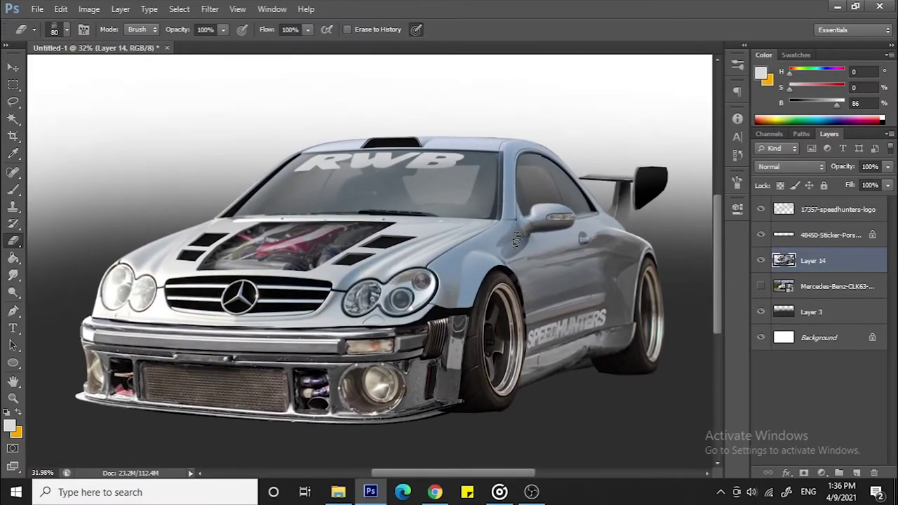
key(ctrl+j)
key(ctrl+l)
- Apply Levels to the car copy, raising the black and lowering the white input
drag(725, 320, 740, 322)
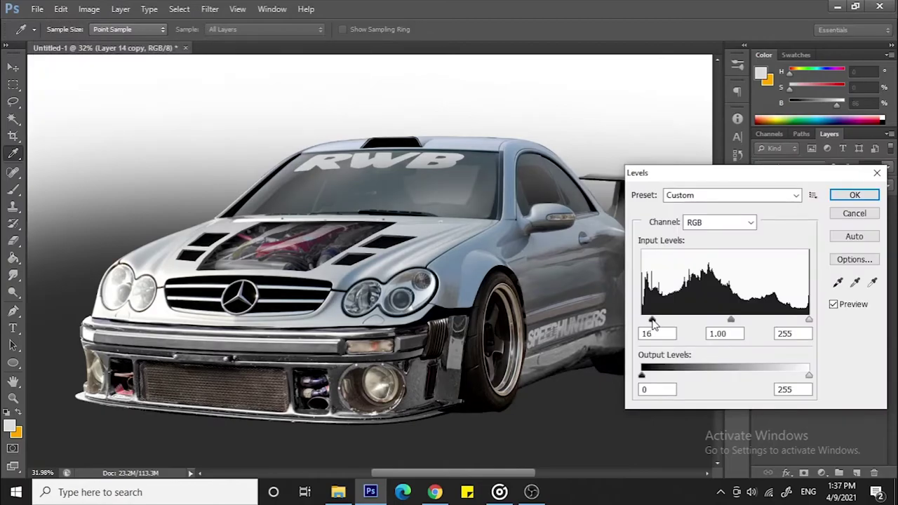
drag(809, 320, 779, 320)
key(Return)
- Add a new empty layer for the noise road texture
key(e)
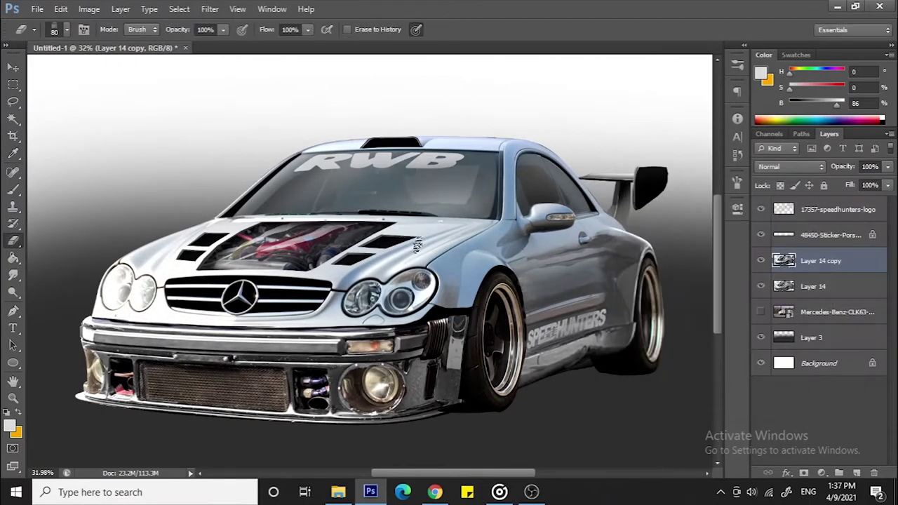
scroll(421, 281, down, 1)
click(856, 472)
scroll(330, 330, up, 5)
key(l)
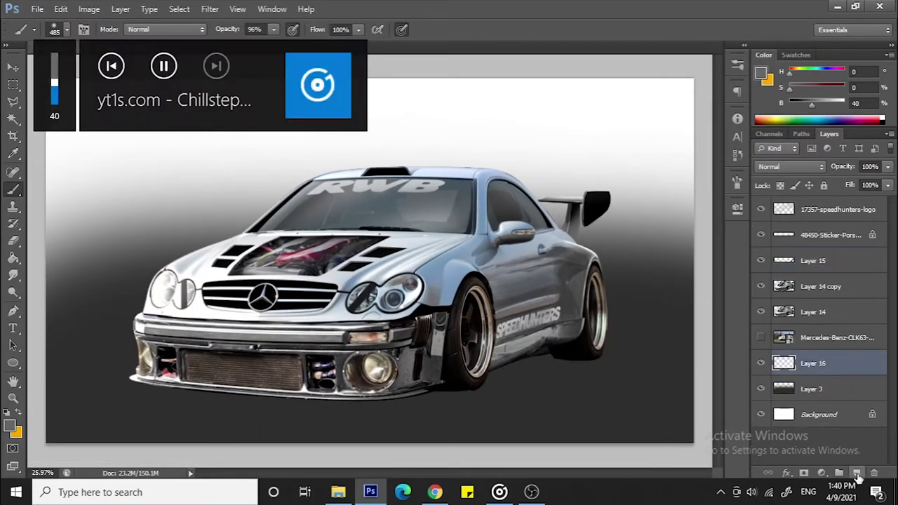
- Stretch the noise texture patch to fill the canvas
key(ctrl+t)
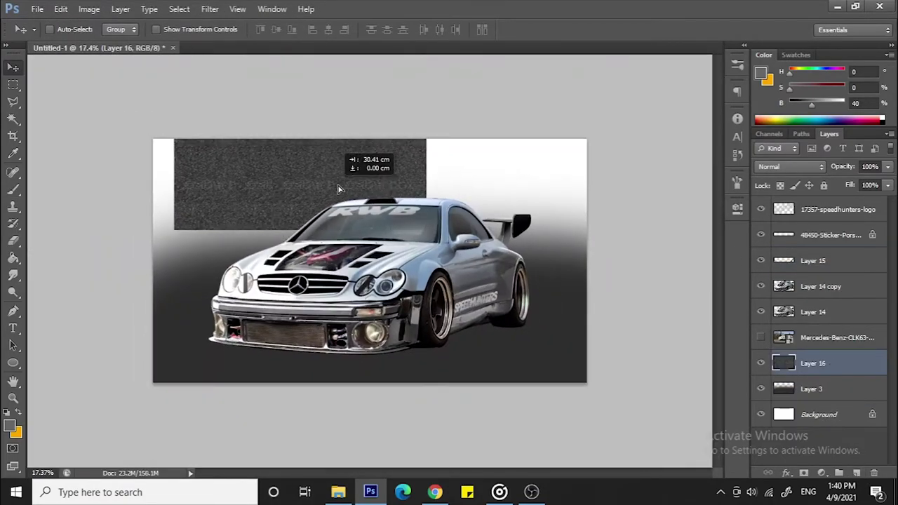
drag(265, 229, 586, 316)
key(Return)
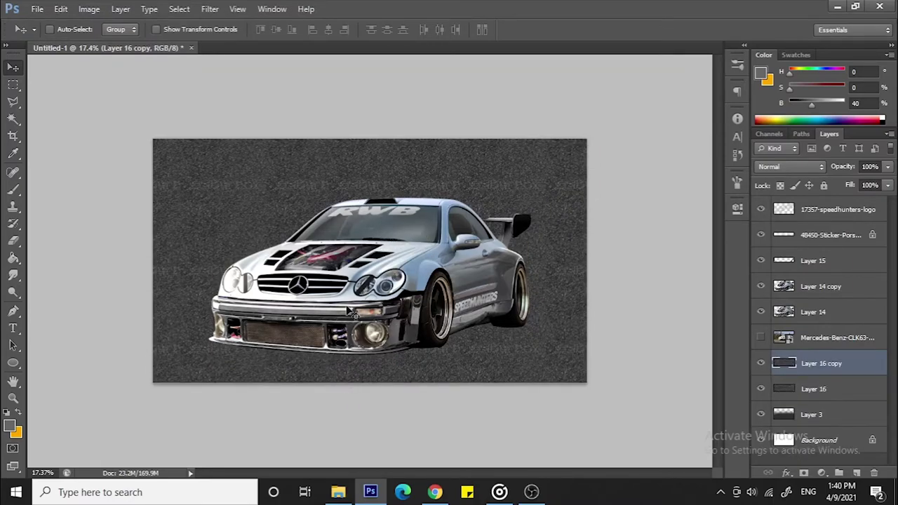
- Distort the noise layer into a perspective asphalt ground plane below the horizon
key(ctrl+t)
drag(386, 139, 386, 283)
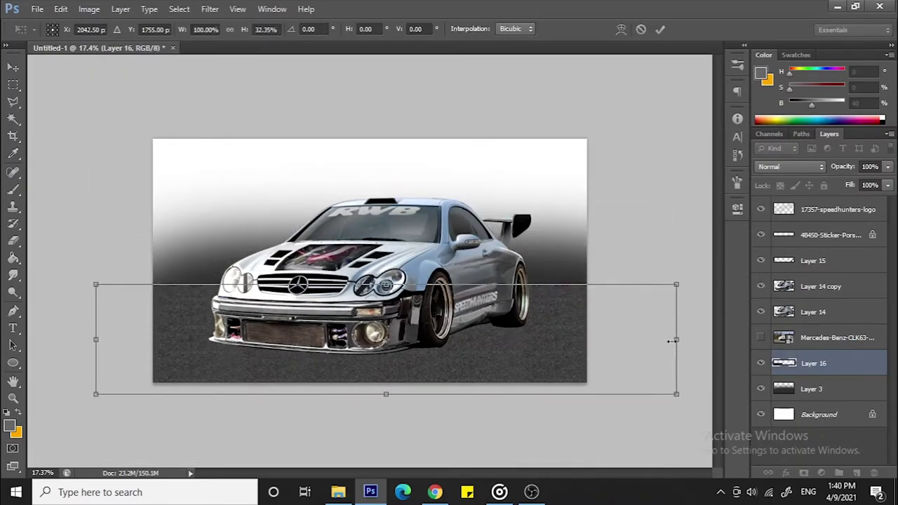
drag(671, 338, 541, 338)
right_click(524, 331)
click(562, 193)
drag(541, 301, 695, 309)
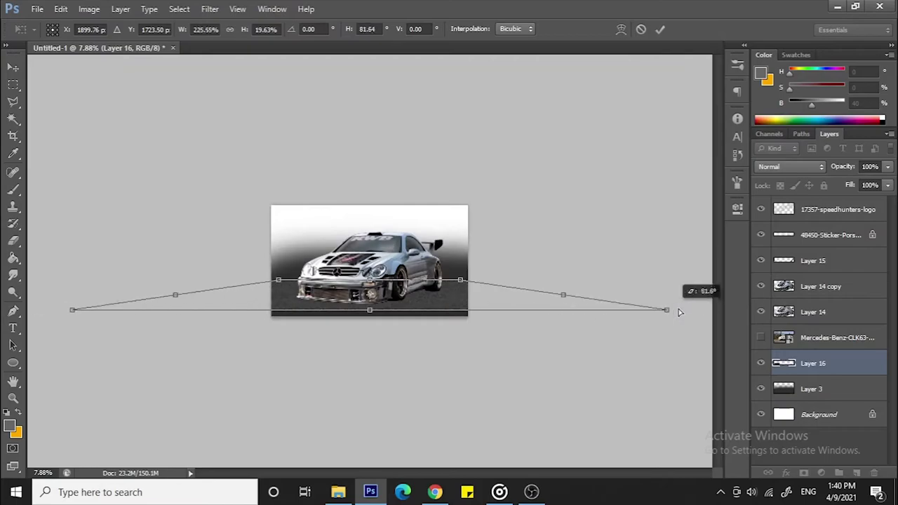
scroll(365, 280, up, 2)
drag(370, 368, 364, 392)
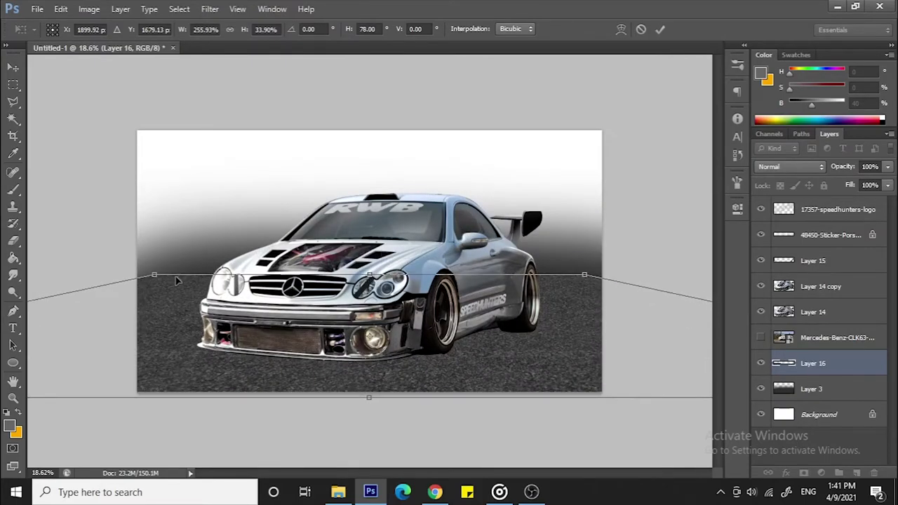
click(659, 29)
- Paint a black shadow under the car on a new layer
scroll(533, 295, up, 2)
key(ctrl+shift+alt+n)
key(l)
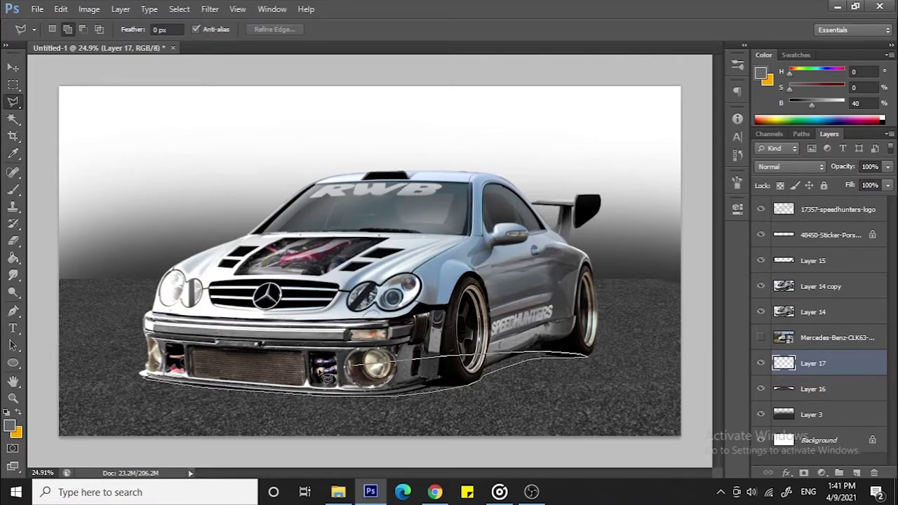
key(Return)
key(b)
key(d)
drag(478, 361, 582, 354)
key(ctrl+d)
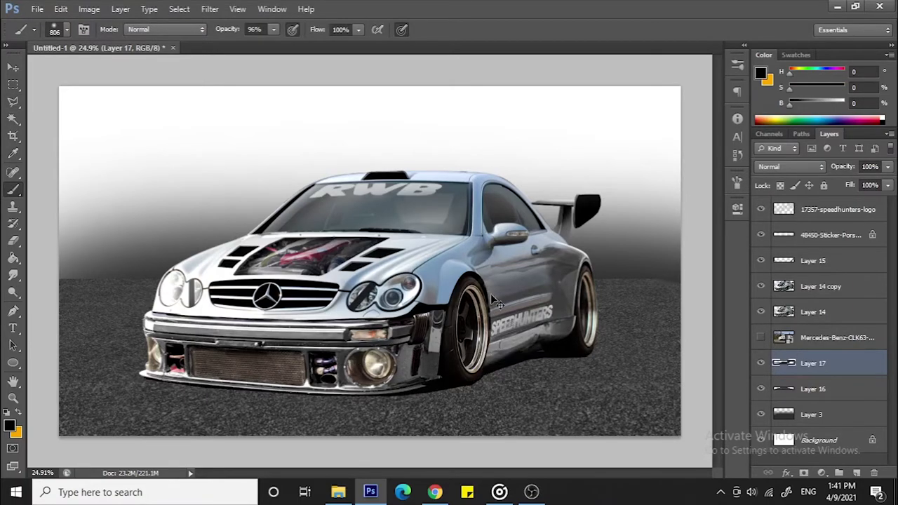
- Duplicate the shadow, Gaussian-blur the copy, and widen it beneath the car
key(ctrl+j)
key(ctrl+j)
click(210, 9)
click(232, 28)
click(758, 190)
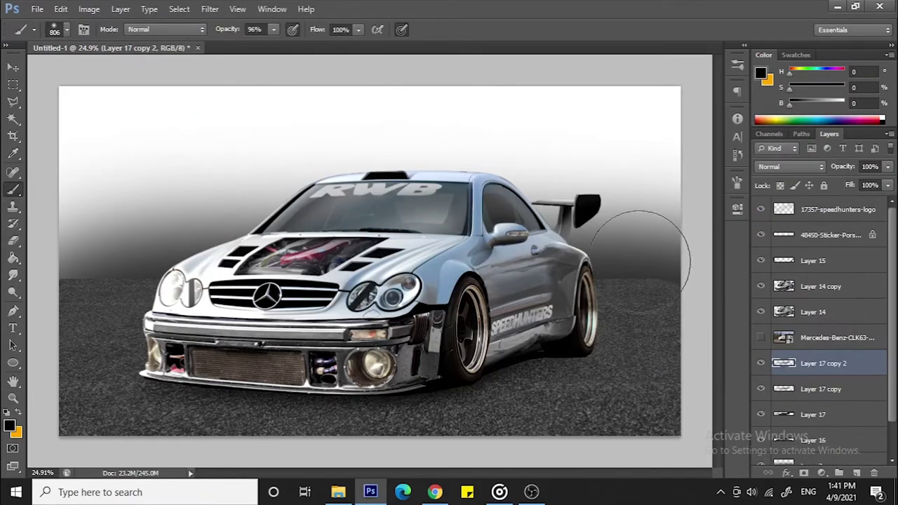
key(ctrl+t)
drag(618, 375, 639, 375)
drag(380, 431, 380, 428)
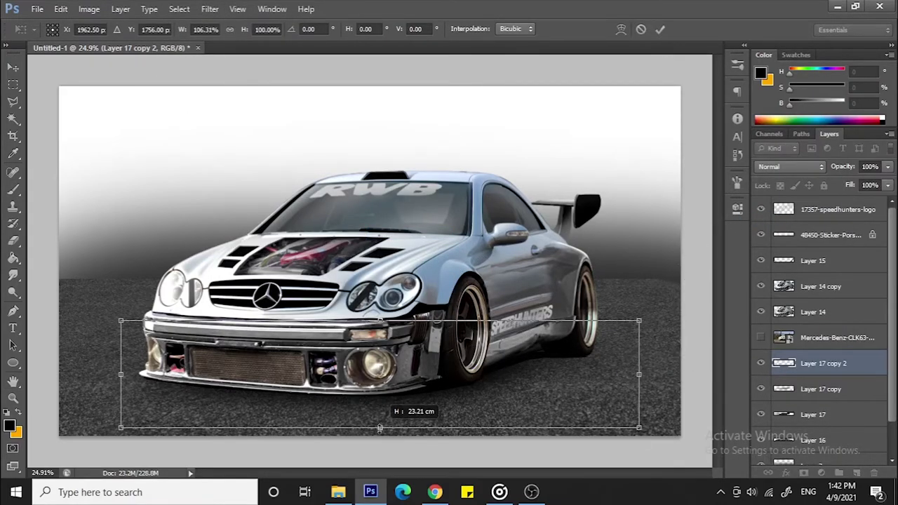
key(Return)
- Paste the city skyline image and scale it to fill the canvas
scroll(547, 267, up, 1)
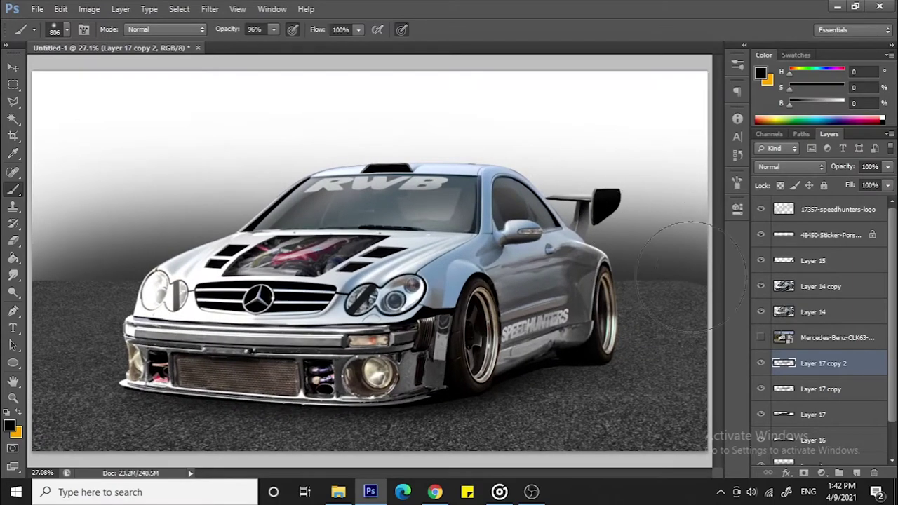
scroll(471, 285, down, 2)
key(ctrl+v)
key(ctrl+t)
drag(331, 164, 625, 407)
- Shrink the city skyline on Layer 18 to fit behind the car
key(Return)
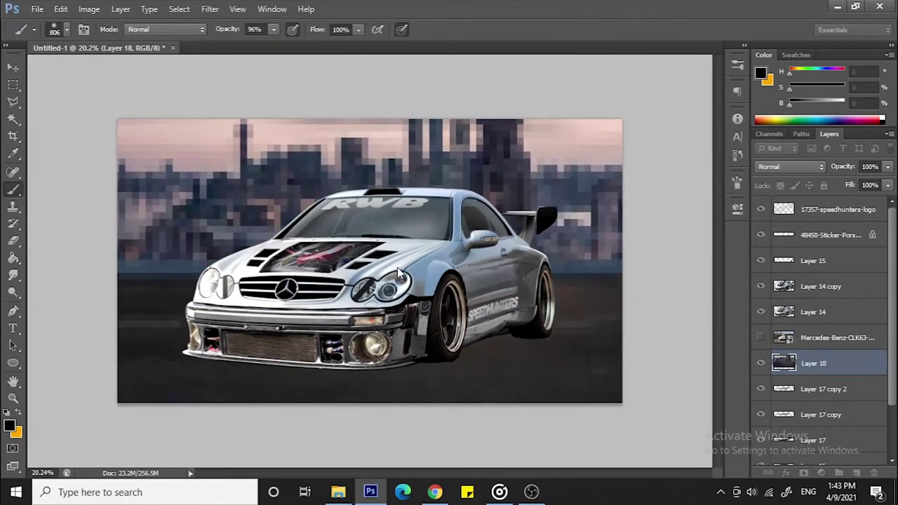
key(ctrl+t)
mouse_move(583, 171)
mouse_down()
mouse_move(582, 358)
mouse_move(612, 299)
mouse_up()
key(Return)
key(e)
right_click(259, 189)
key(Escape)
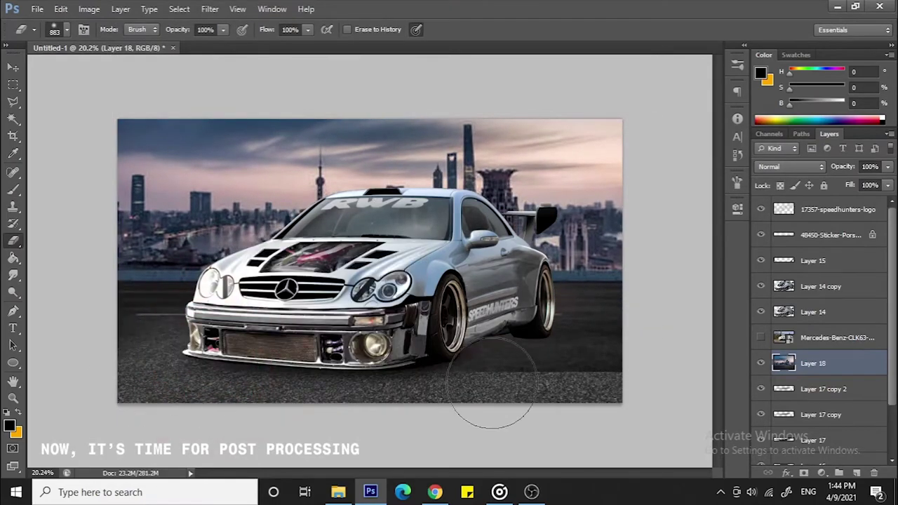
scroll(491, 383, up, 1)
scroll(652, 363, down, 1)
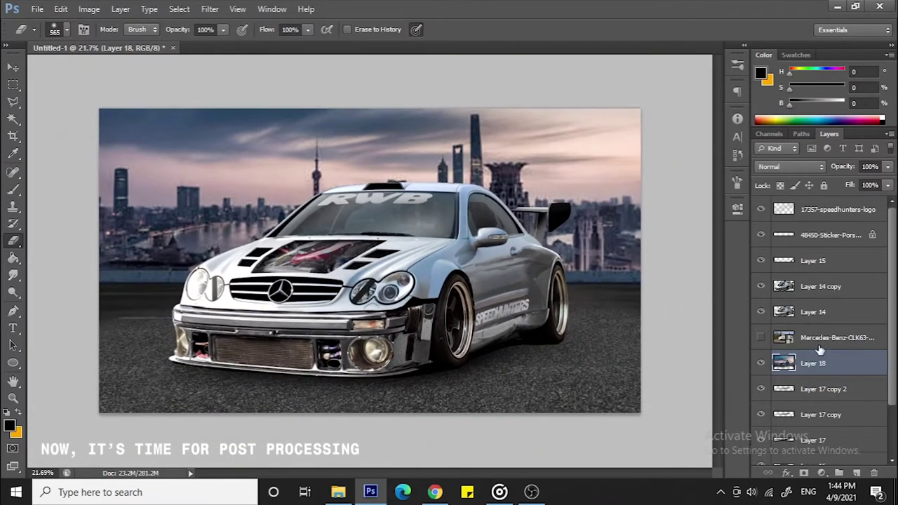
- Slightly shrink the car layers, from Layer 14 up to the logo layer
click(814, 312)
shift+click(838, 209)
key(ctrl+t)
drag(568, 184, 552, 188)
key(Return)
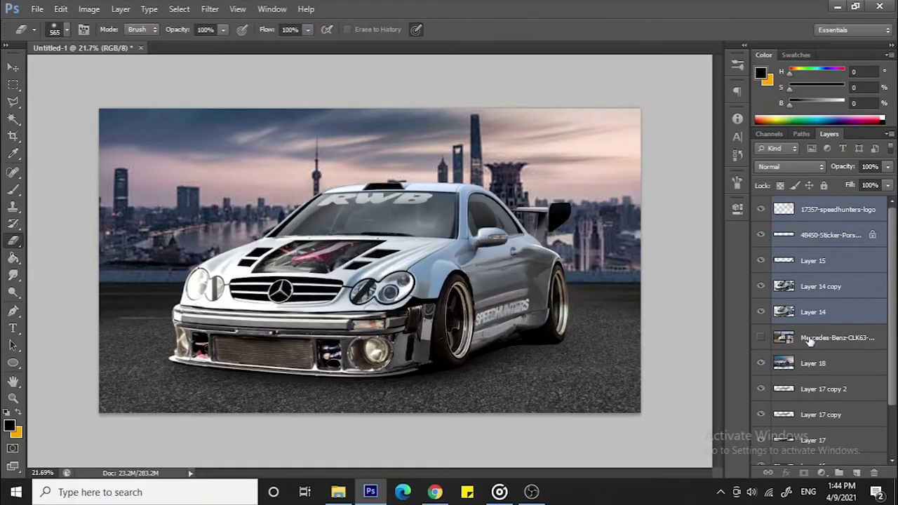
- Transform the car, shadow and ground layers together as one group
ctrl+click(811, 395)
scroll(811, 394, down, 1)
ctrl+shift+click(786, 423)
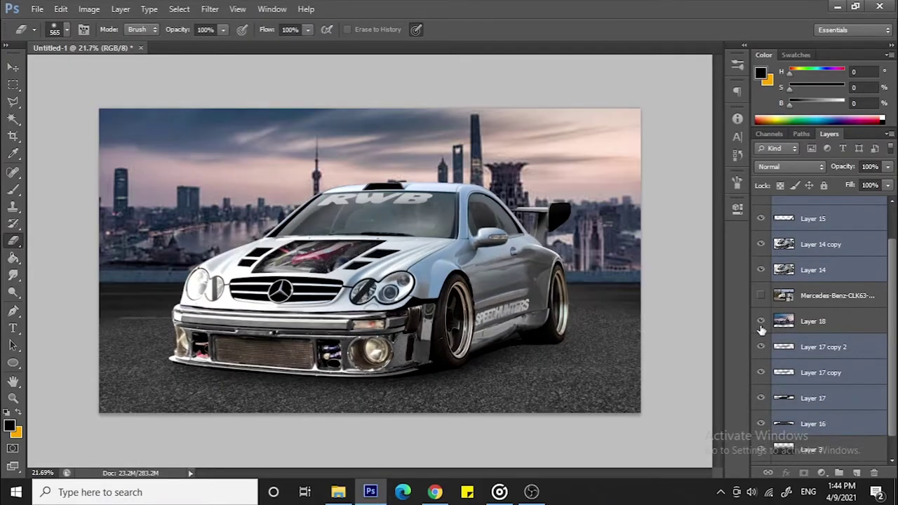
click(761, 321)
key(ctrl+t)
alt+scroll(672, 254, down, 1)
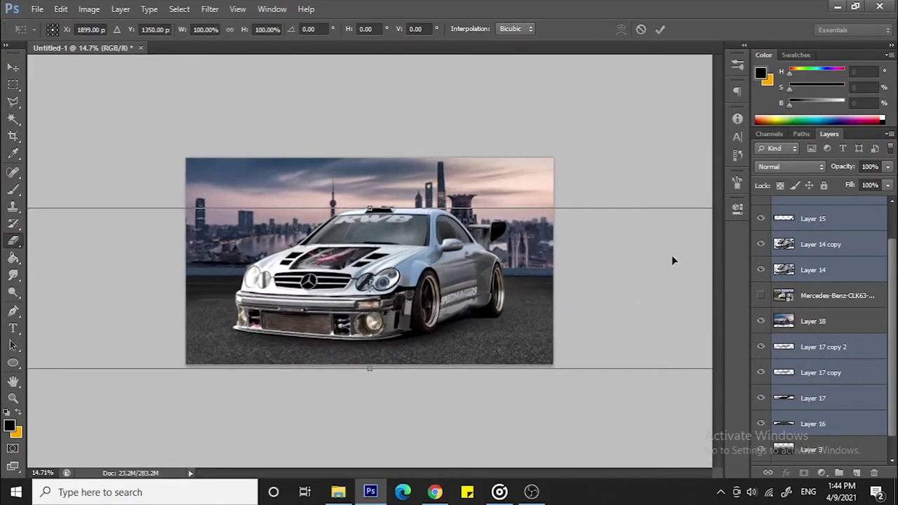
alt+scroll(671, 255, up, 1)
click(660, 29)
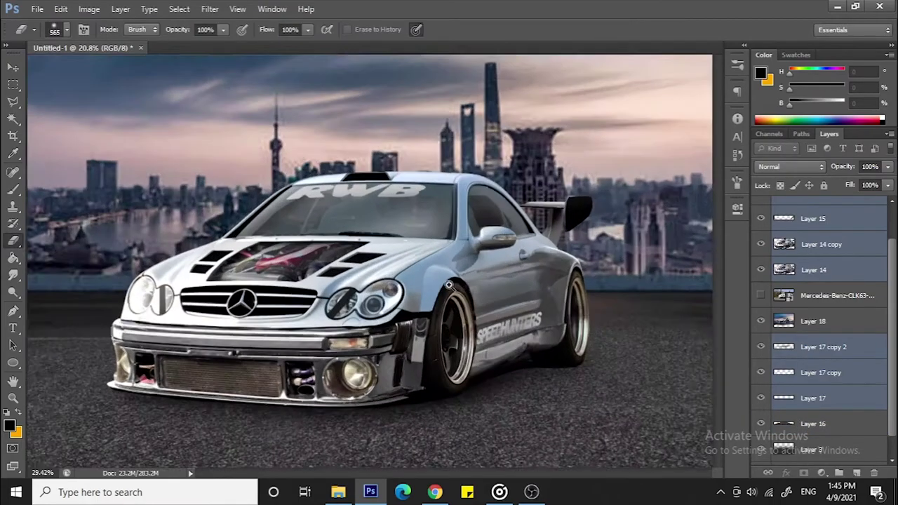
- Move the three shadow layers above the city skyline layer
alt+scroll(678, 235, up, 1)
scroll(821, 337, up, 1)
click(821, 353)
shift+click(823, 405)
key(ctrl+bracketright)
- Darken the Layer 16 asphalt with Hue/Saturation lightness and nudge it into place
click(814, 429)
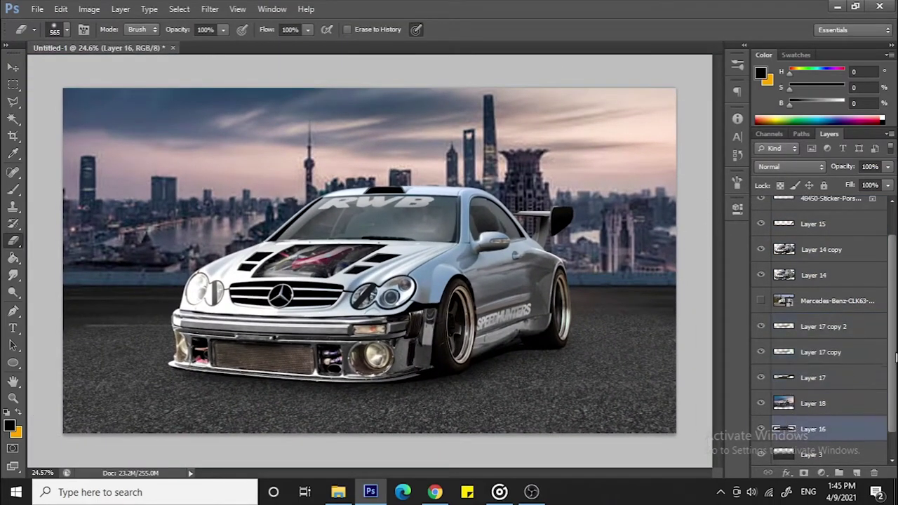
scroll(779, 421, up, 1)
scroll(775, 420, down, 2)
key(ctrl+u)
drag(662, 275, 648, 276)
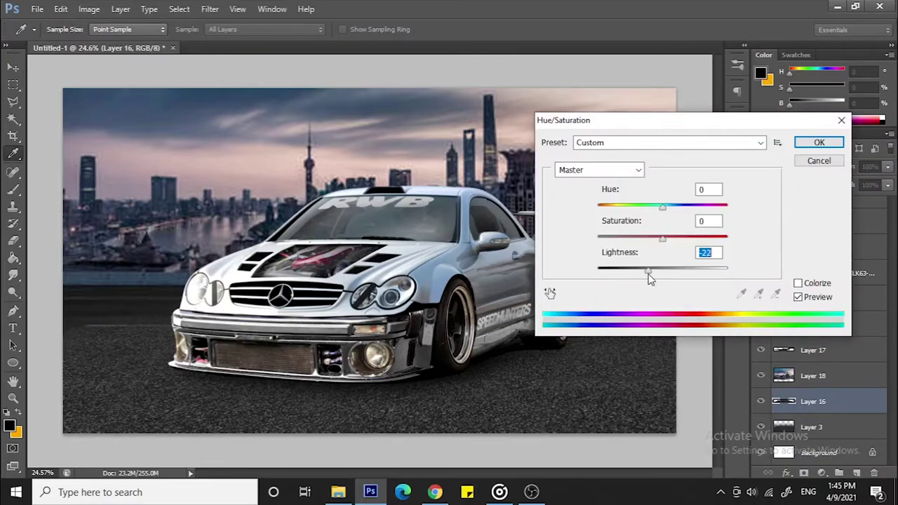
key(Return)
key(v)
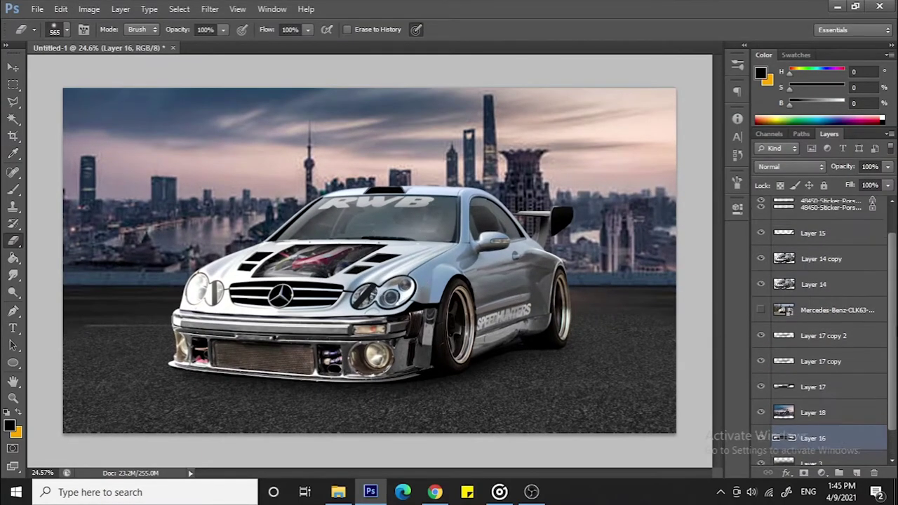
scroll(821, 316, up, 1)
drag(444, 313, 447, 325)
- Duplicate the layer and apply a 30 px tilt-shift blur with light bokeh
key(ctrl+j)
click(210, 8)
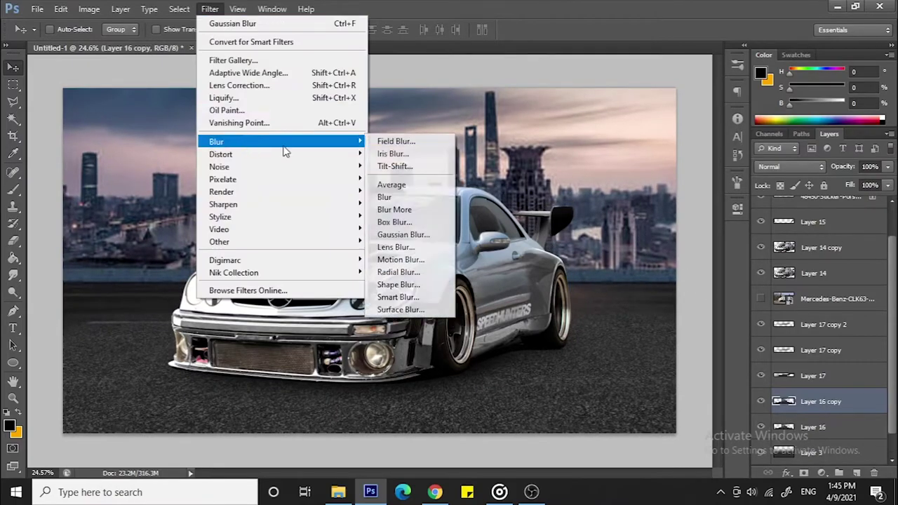
click(404, 152)
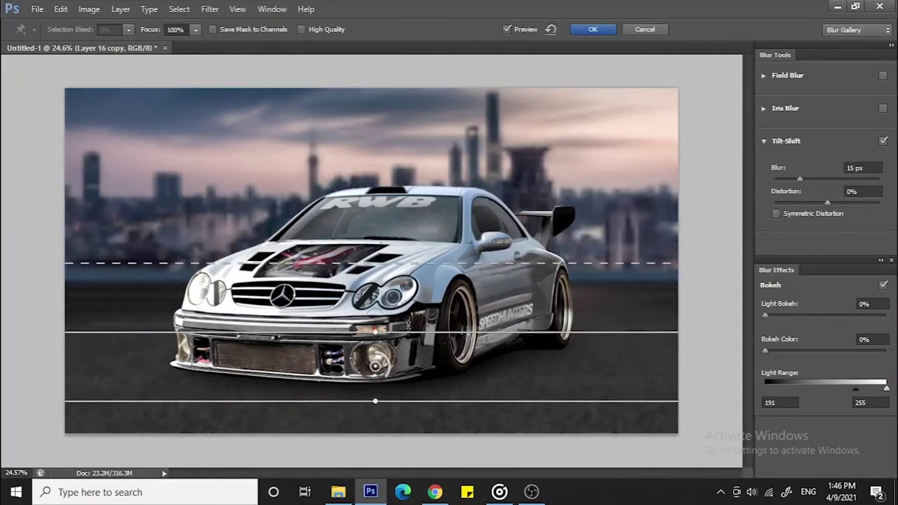
drag(800, 179, 812, 180)
drag(765, 315, 800, 315)
key(Return)
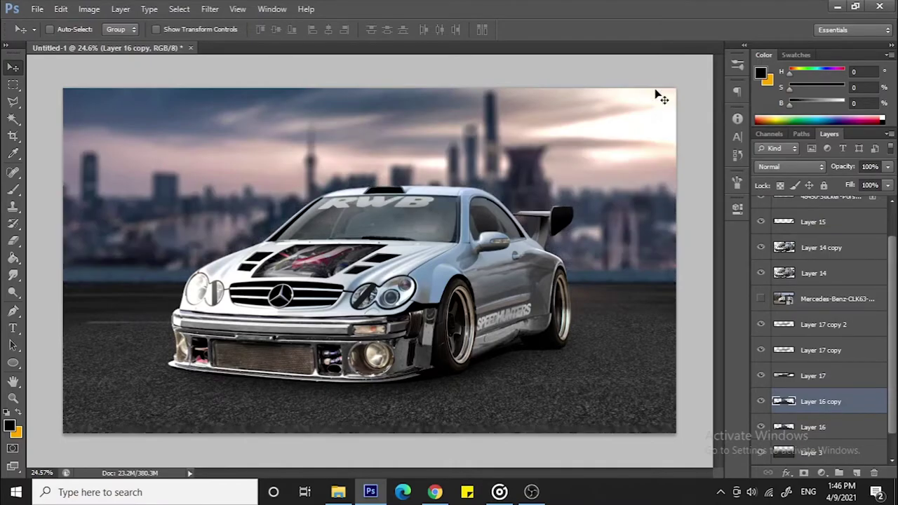
- Gaussian-blur the top speedhunters-logo layer, then duplicate the blurred layer again
scroll(451, 277, down, 1)
drag(895, 283, 895, 210)
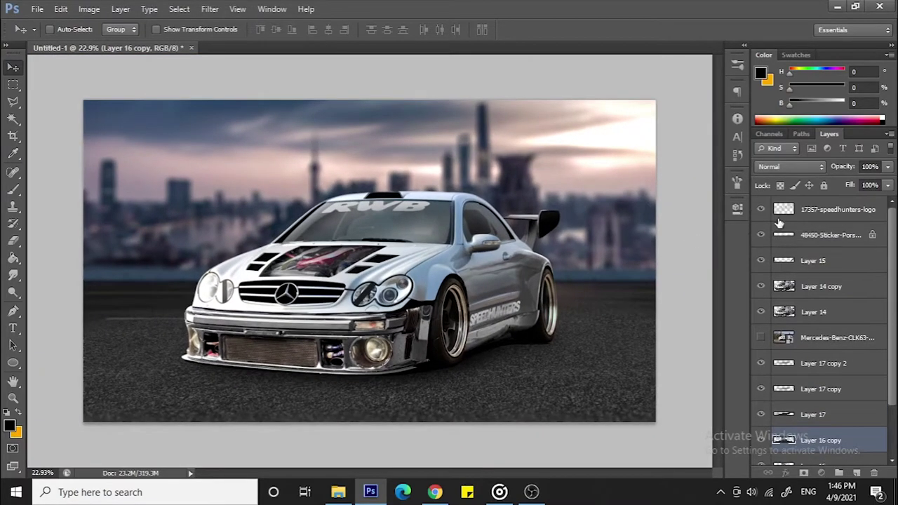
click(835, 209)
click(210, 9)
click(414, 254)
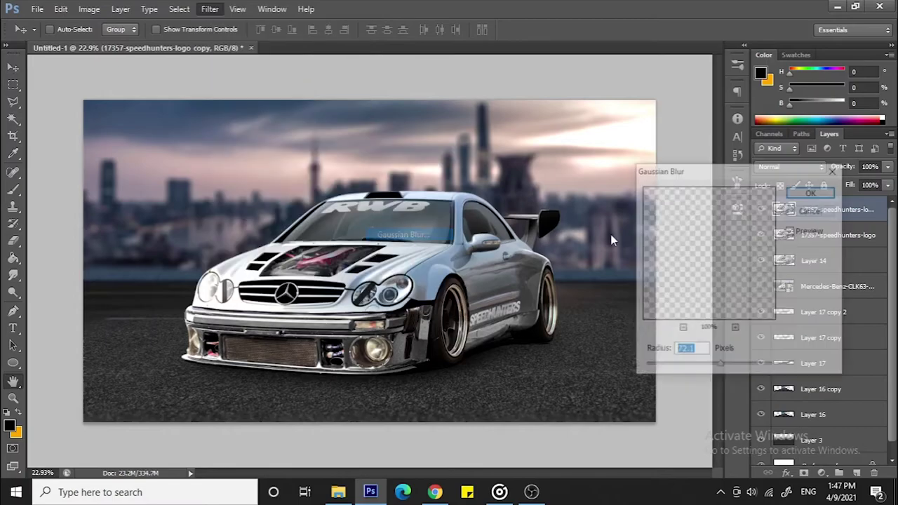
key(Return)
key(e)
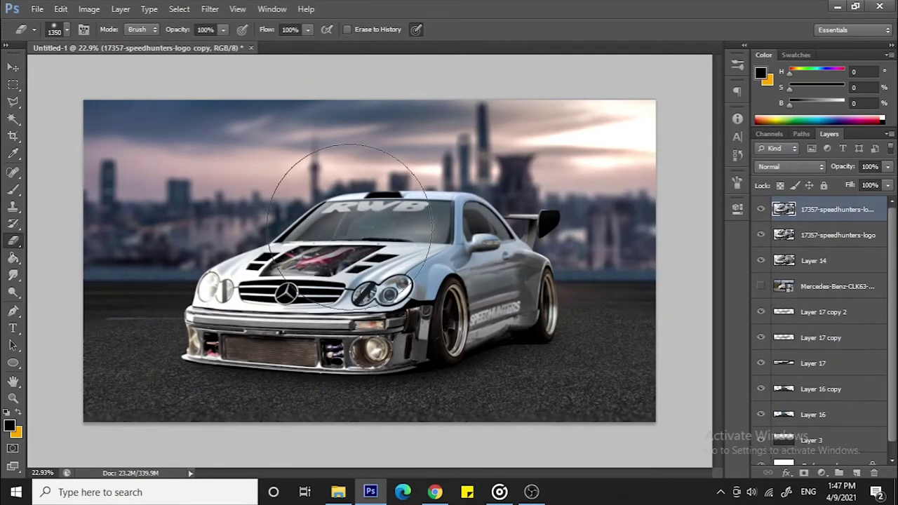
scroll(463, 270, down, 1)
key(ctrl+j)
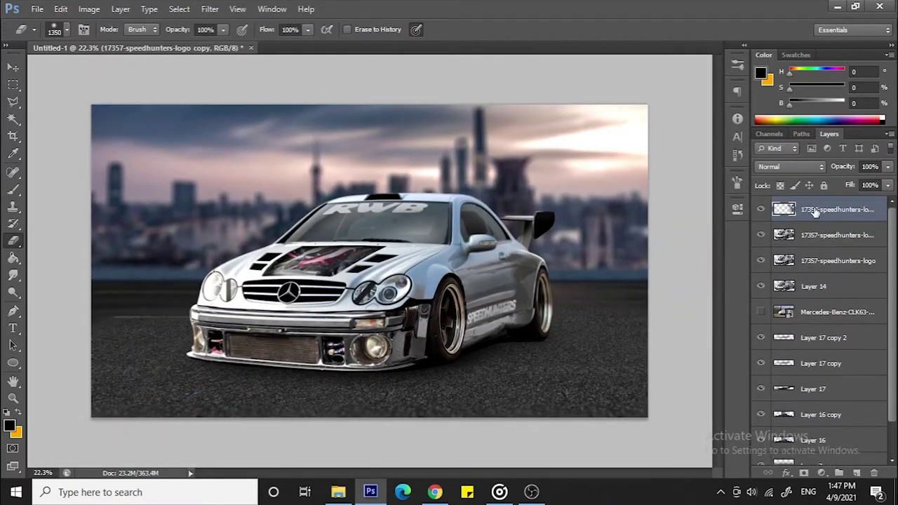
scroll(816, 368, down, 1)
- Paint white smoke on both sides of the car, set Fill to 68%, and stretch it wide
key(x)
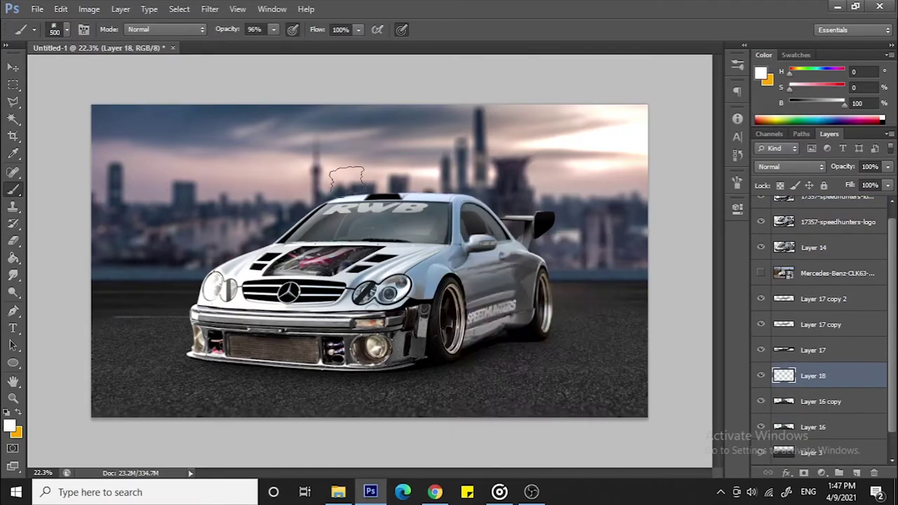
click(211, 260)
click(596, 281)
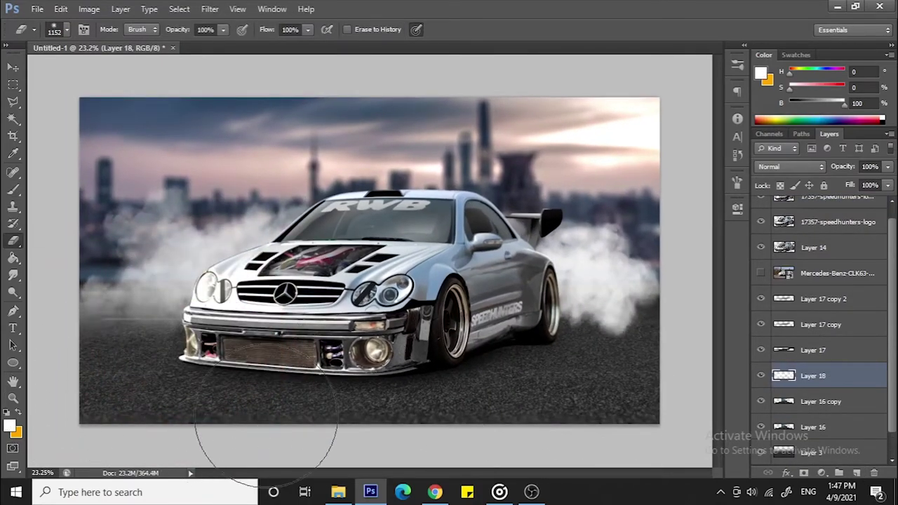
drag(886, 199, 863, 199)
key(ctrl+t)
scroll(369, 261, down, 1)
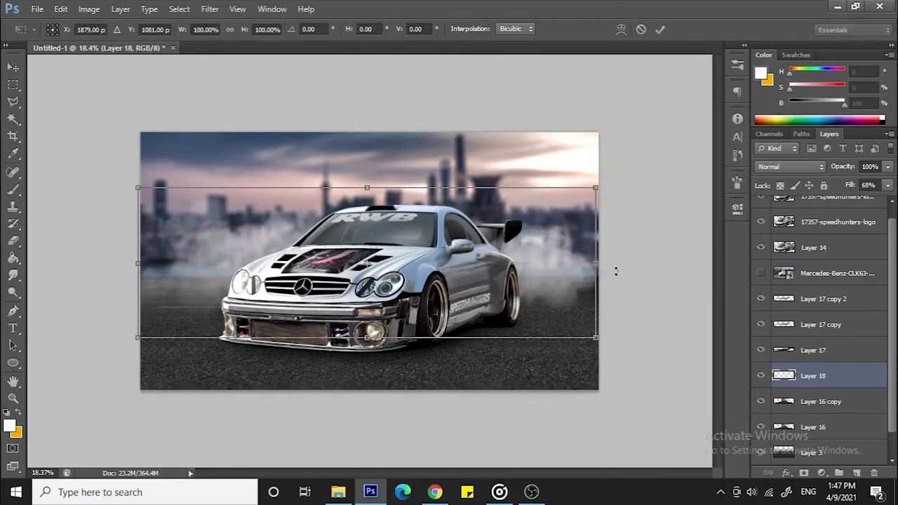
drag(598, 263, 658, 263)
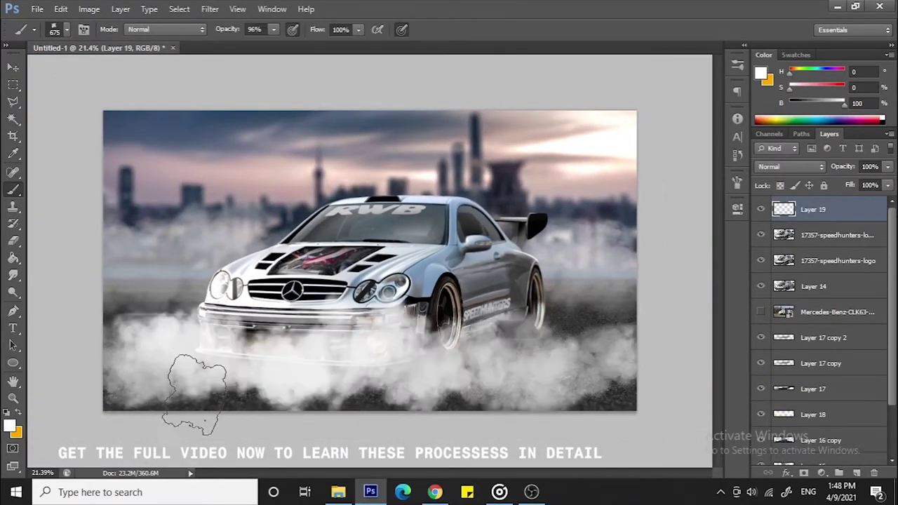
- Fade the second smoke layer to 35% fill and erase the smoke under the car
drag(881, 183, 863, 184)
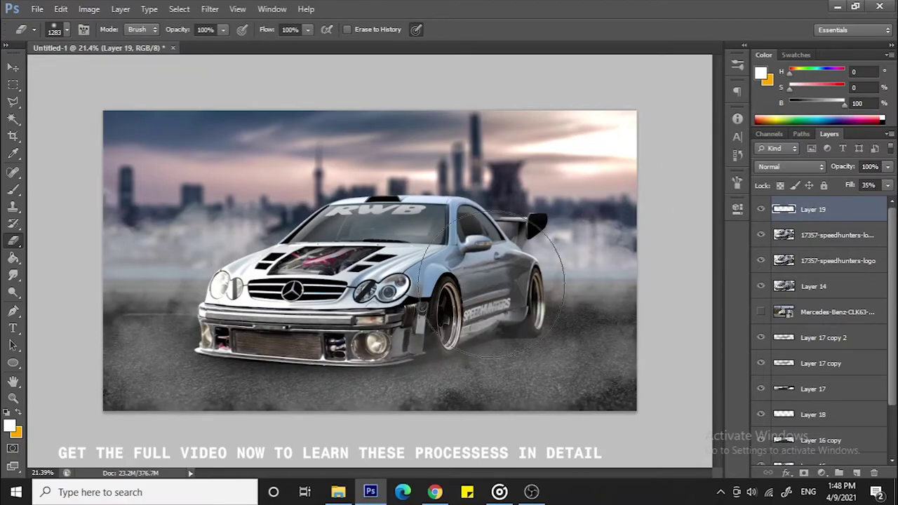
drag(471, 361, 499, 253)
scroll(814, 316, down, 3)
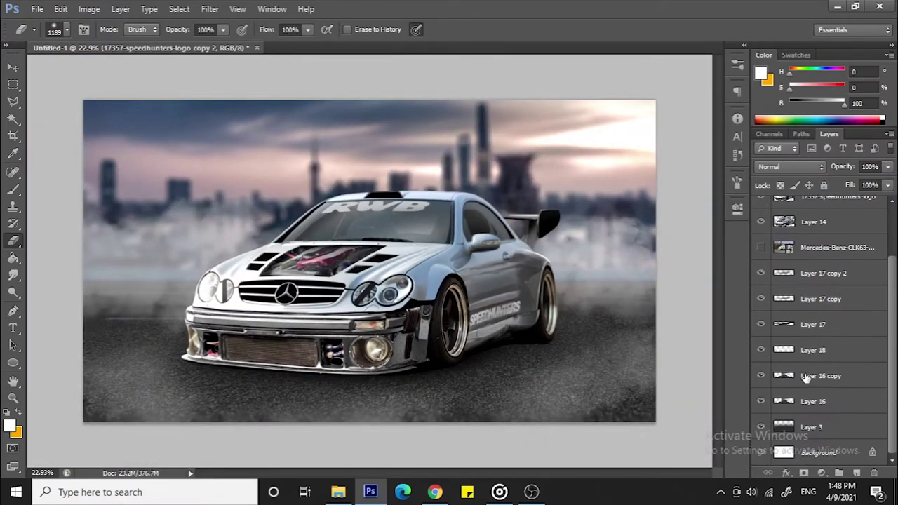
click(813, 349)
scroll(811, 333, up, 3)
click(777, 230)
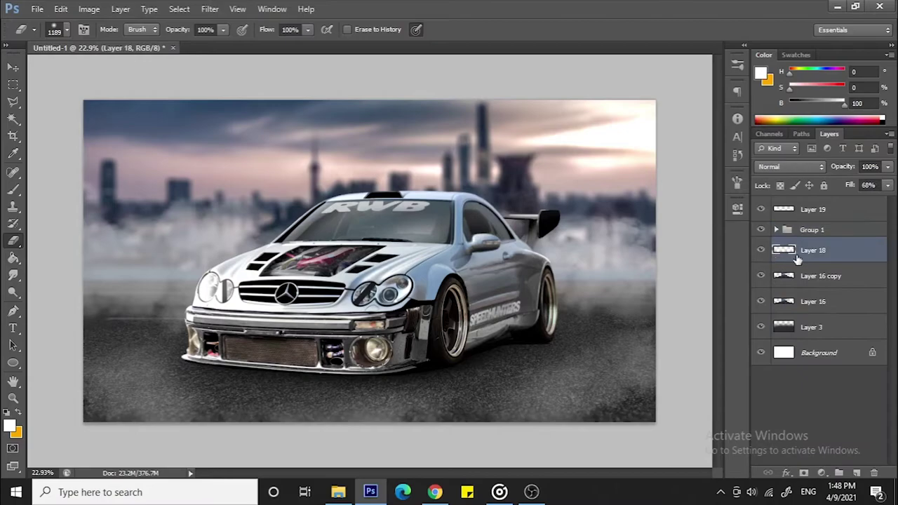
- Load a new brush preset for the paintbrush
key(b)
right_click(485, 239)
double_click(523, 349)
- Choose a small spatter brush for the debris particles
right_click(565, 236)
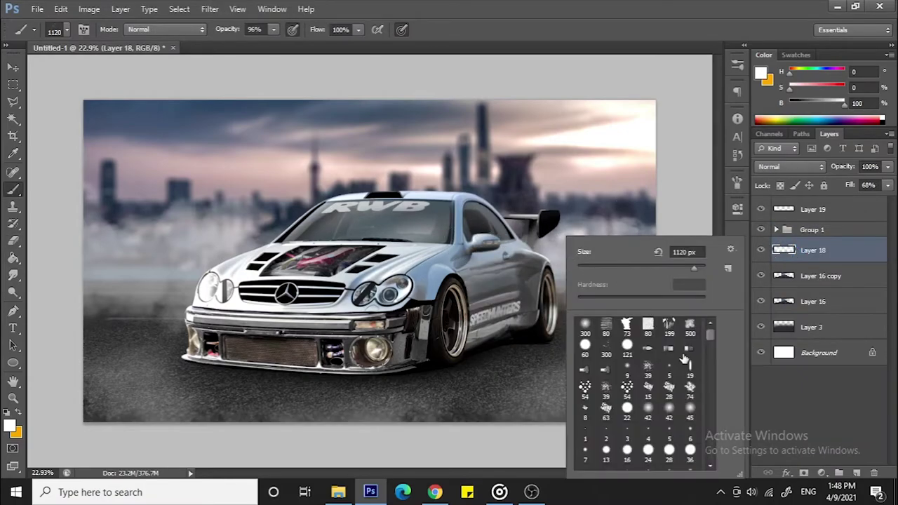
scroll(714, 357, down, 3)
scroll(710, 372, down, 3)
scroll(710, 377, down, 3)
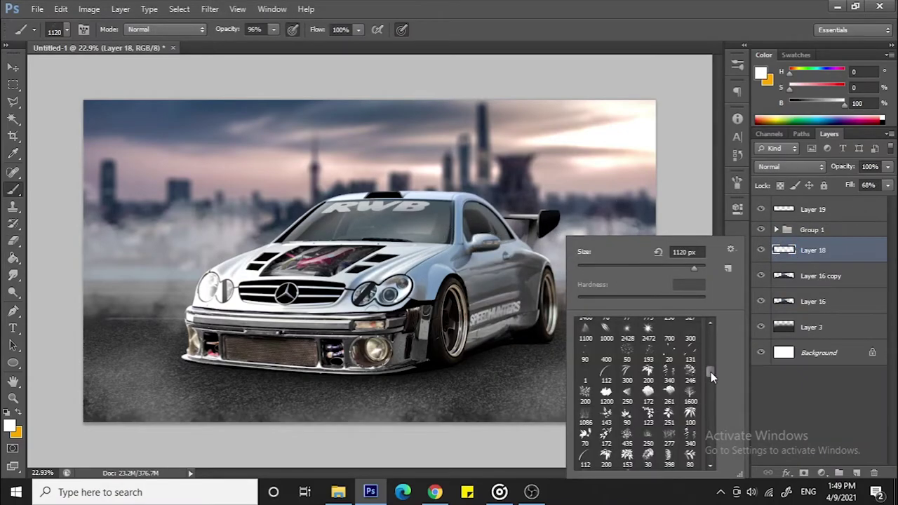
click(691, 335)
key(Return)
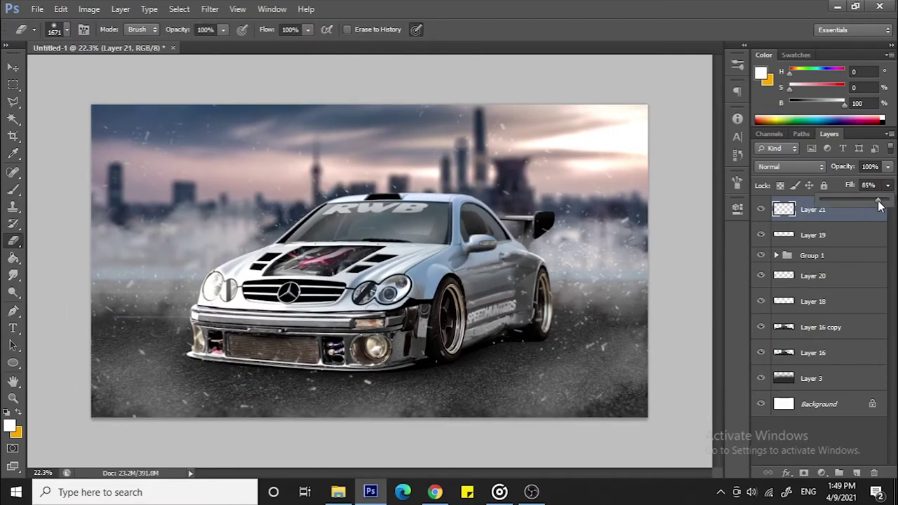
- Gaussian-blur the debris particles and lower a smoke layer's fill
click(210, 8)
mouse_move(216, 142)
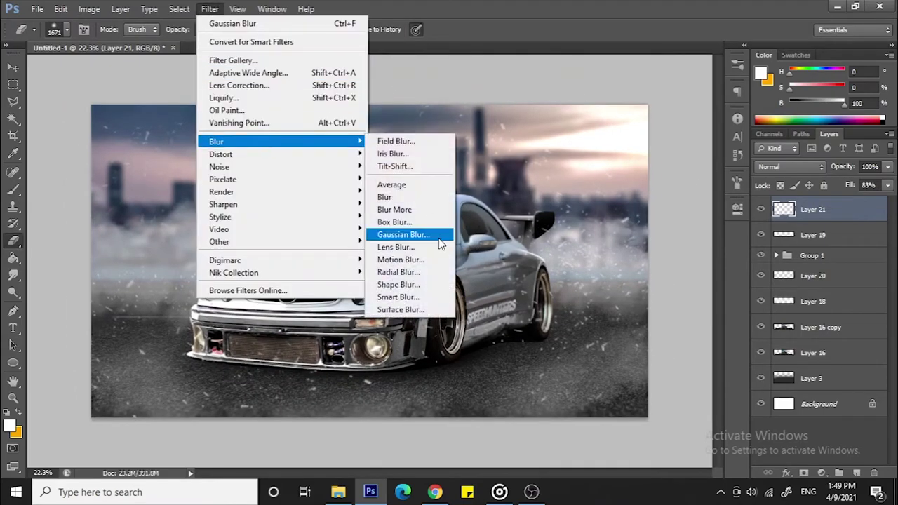
click(439, 234)
click(813, 191)
key(e)
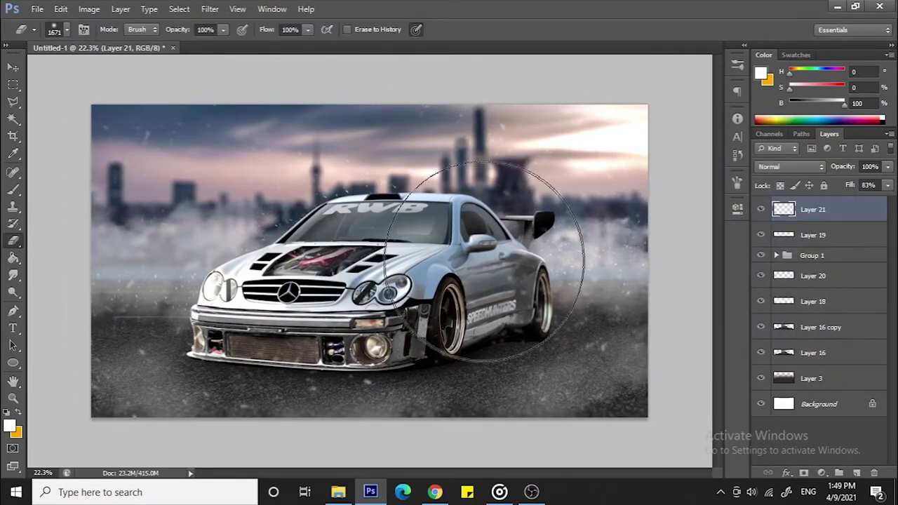
drag(830, 234, 839, 206)
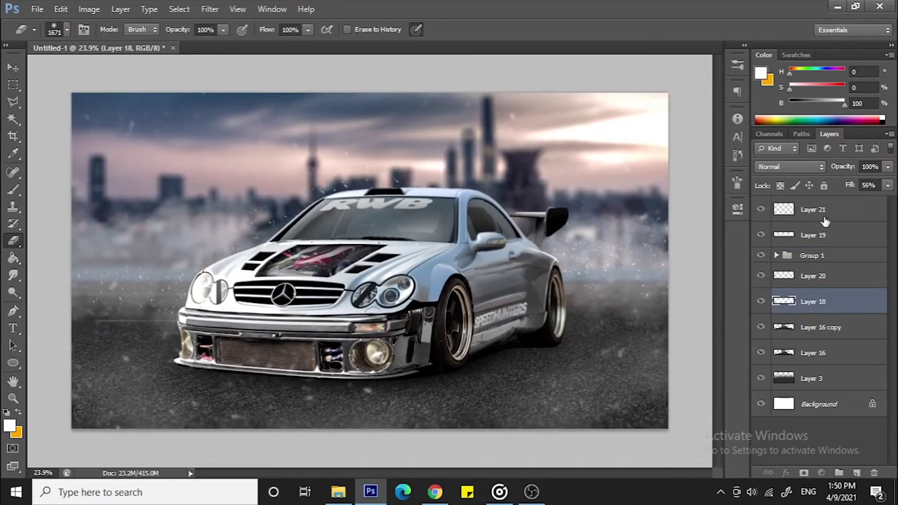
- Add a Color Dodge layer and brush a white glow over the upper-left fog
key(ctrl+shift+alt+n)
click(791, 166)
click(792, 121)
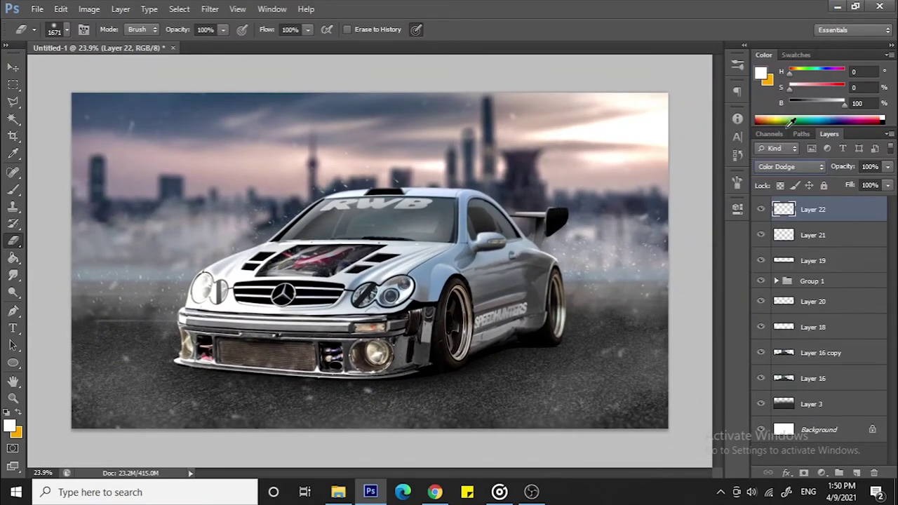
key(bracketleft)
key(b)
right_click(306, 212)
scroll(452, 297, up, 5)
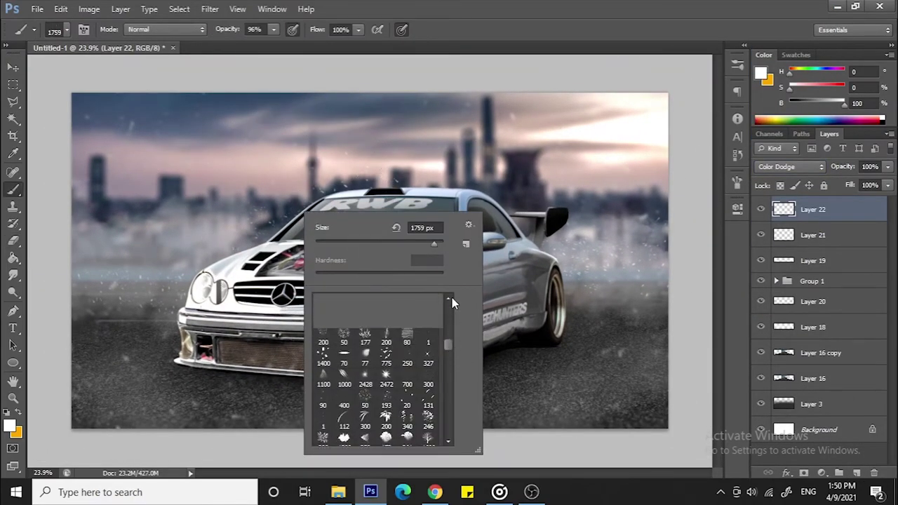
key(Escape)
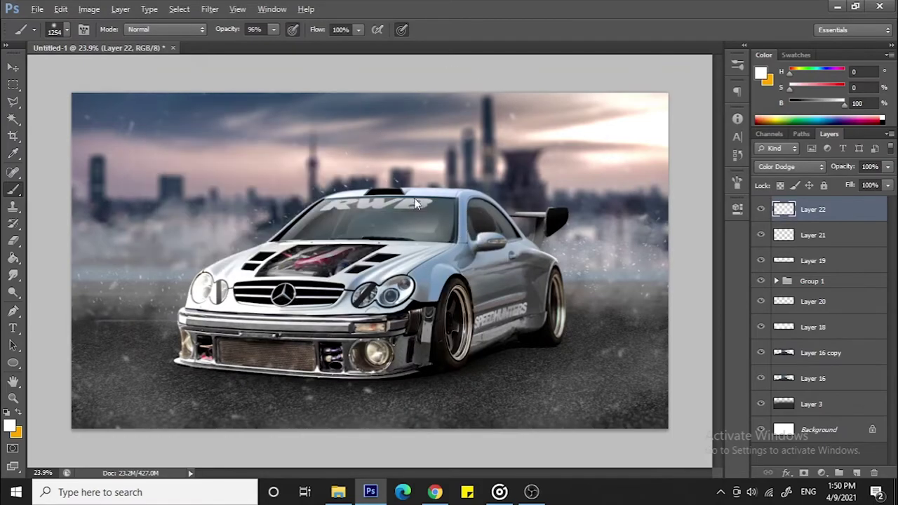
key(bracketleft)
key(bracketleft)
drag(205, 190, 175, 232)
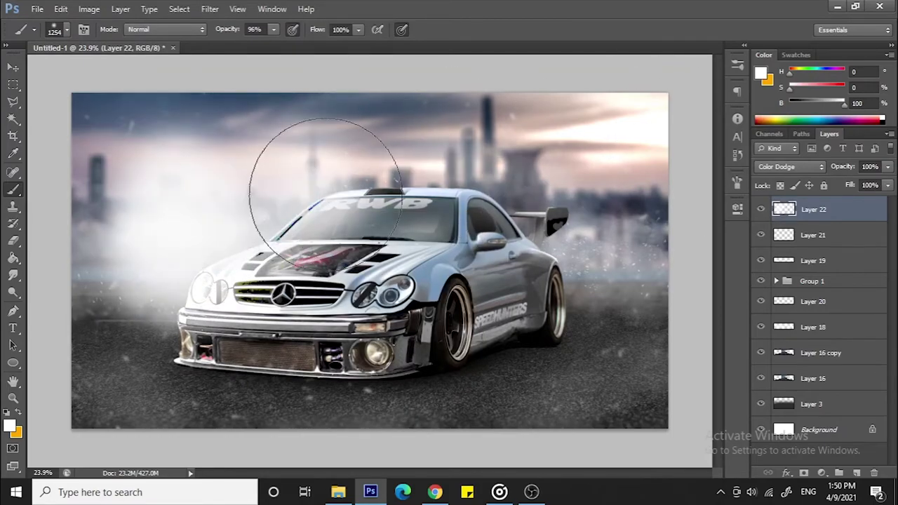
- Set the glow layer to 25% fill, shift it, and scale it to about 119%
click(791, 166)
click(773, 121)
key(v)
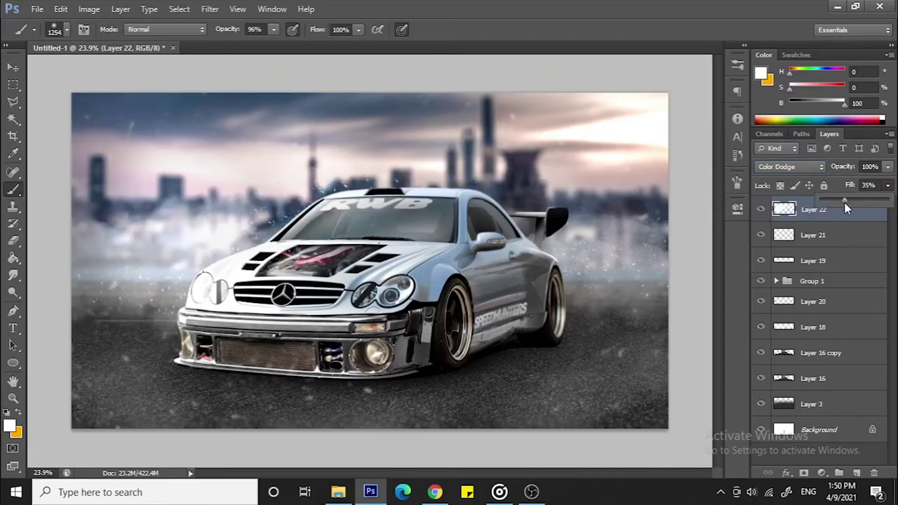
key(shift+2)
key(shift+5)
mouse_move(421, 211)
mouse_down()
mouse_move(423, 245)
mouse_move(397, 205)
mouse_up()
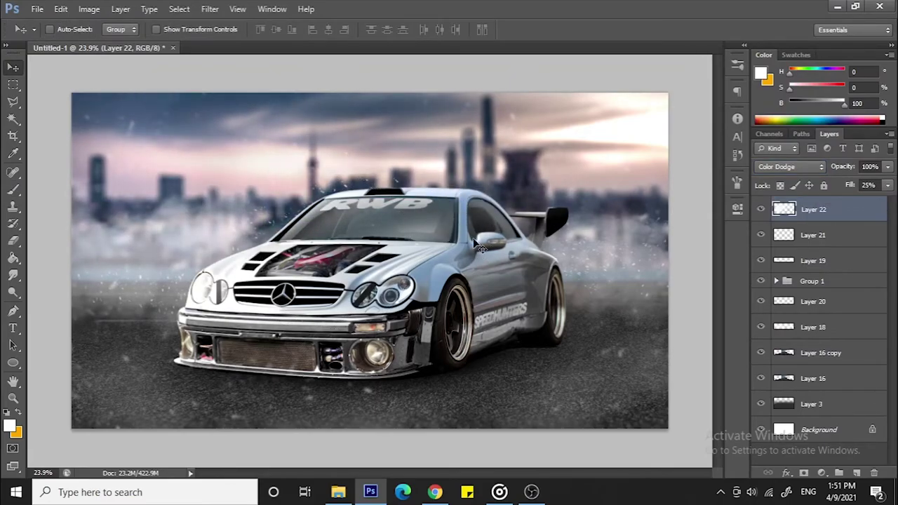
key(ctrl+t)
drag(597, 350, 620, 358)
key(Return)
- Make a merged copy of the car group and select it
key(ctrl+0)
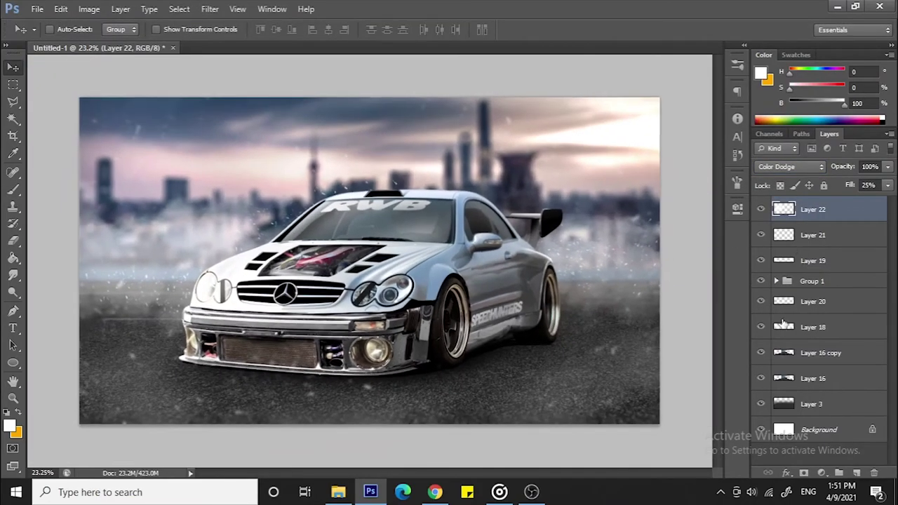
key(ctrl+j)
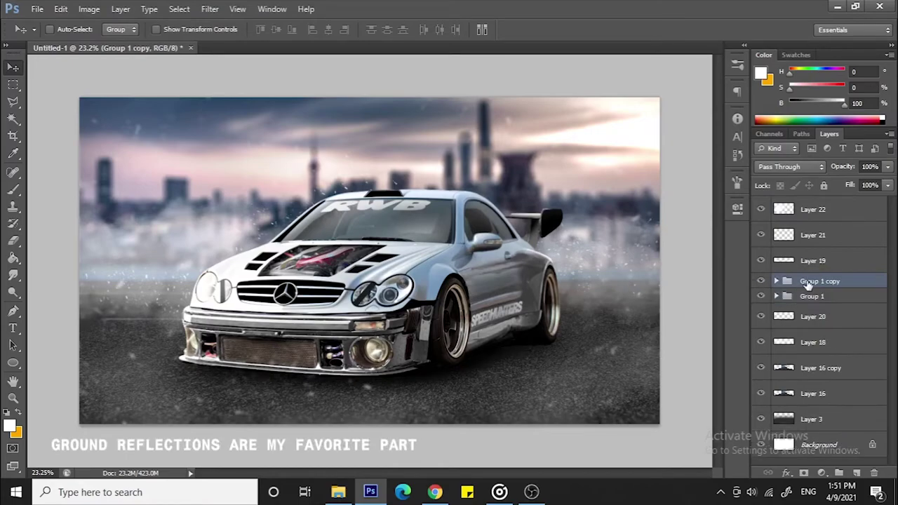
right_click(818, 287)
click(763, 299)
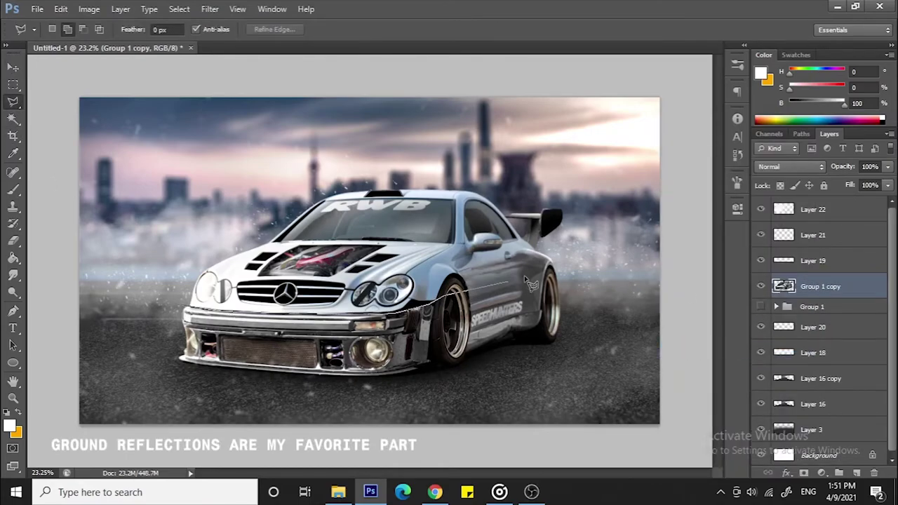
- Flip a copy of the car upside down and move it below as a reflection
key(ctrl+j)
key(ctrl+t)
right_click(478, 315)
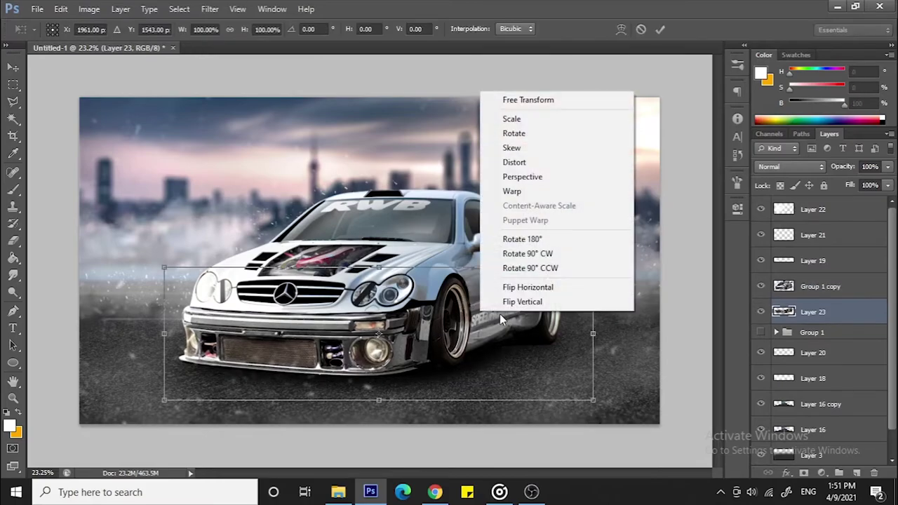
click(500, 358)
mouse_move(500, 359)
mouse_down()
mouse_move(453, 379)
mouse_move(453, 351)
mouse_up()
key(Return)
- Copy the bumper area to its own layer and skew and warp it into the bumper reflection
key(m)
drag(129, 202, 190, 295)
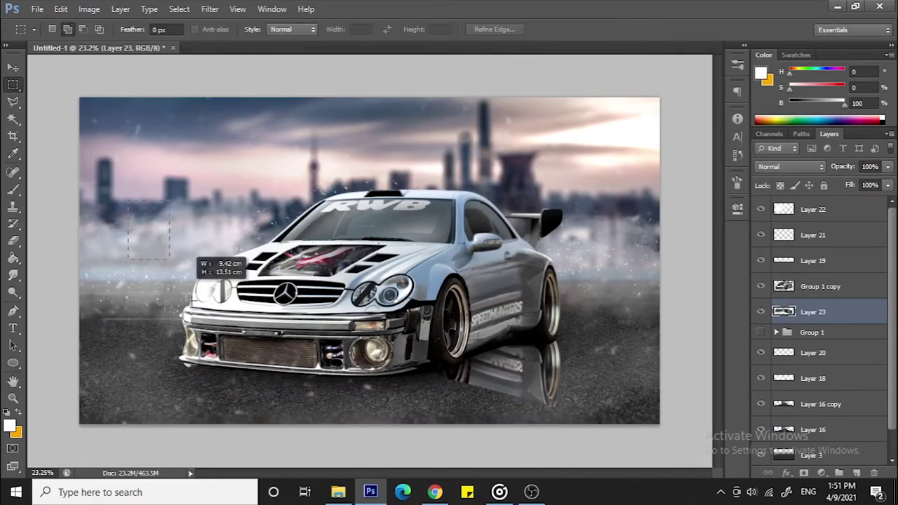
key(ctrl+j)
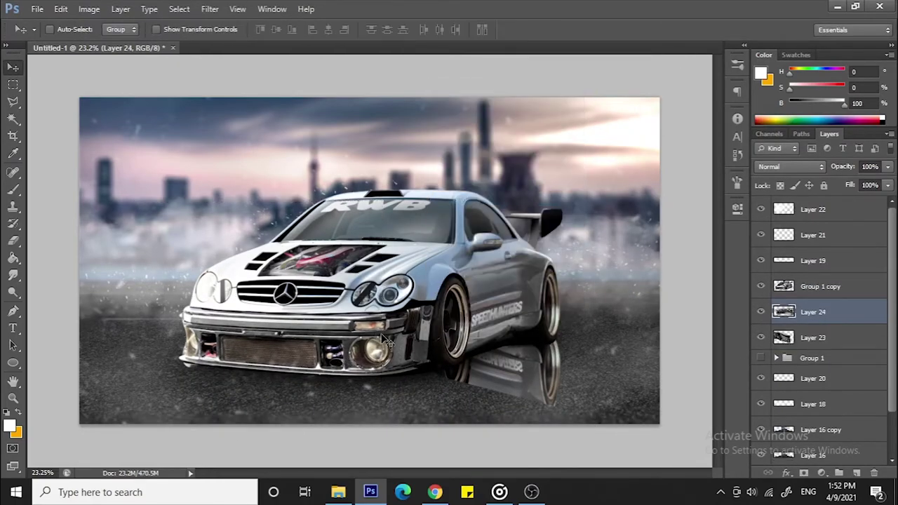
key(ctrl+t)
right_click(340, 390)
click(365, 232)
drag(383, 350, 379, 381)
right_click(346, 397)
click(372, 295)
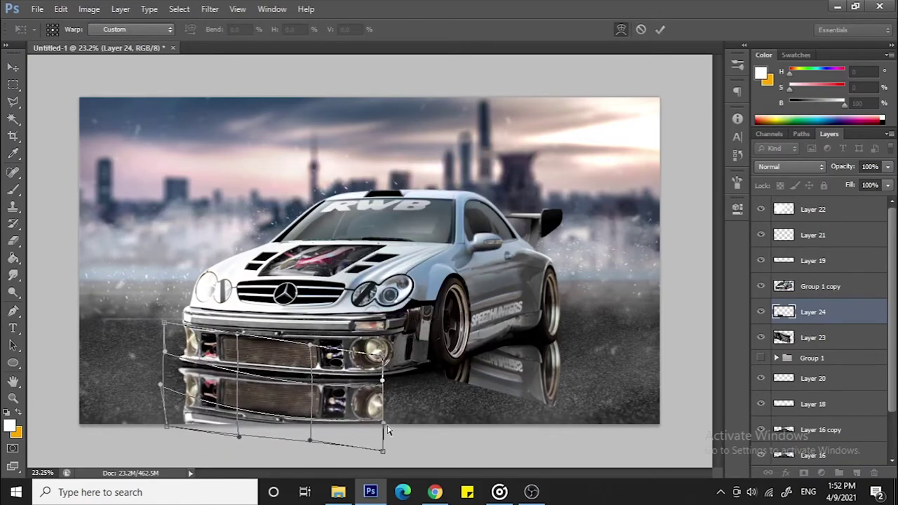
click(660, 29)
- Skew Layer 23's right edge upward so the reflection lies along the asphalt
click(814, 338)
key(ctrl+t)
drag(589, 421, 594, 337)
mouse_move(490, 448)
mouse_down()
mouse_move(491, 347)
mouse_move(600, 351)
mouse_move(594, 309)
mouse_up()
key(Return)
key(ctrl+minus)
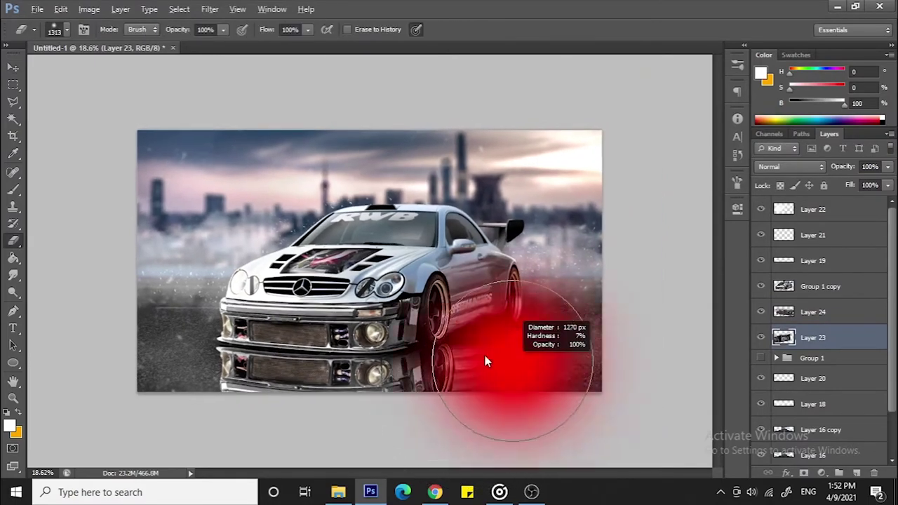
- Add a black mask to Layer 23 and place Layer 24 beneath it
alt+click(804, 474)
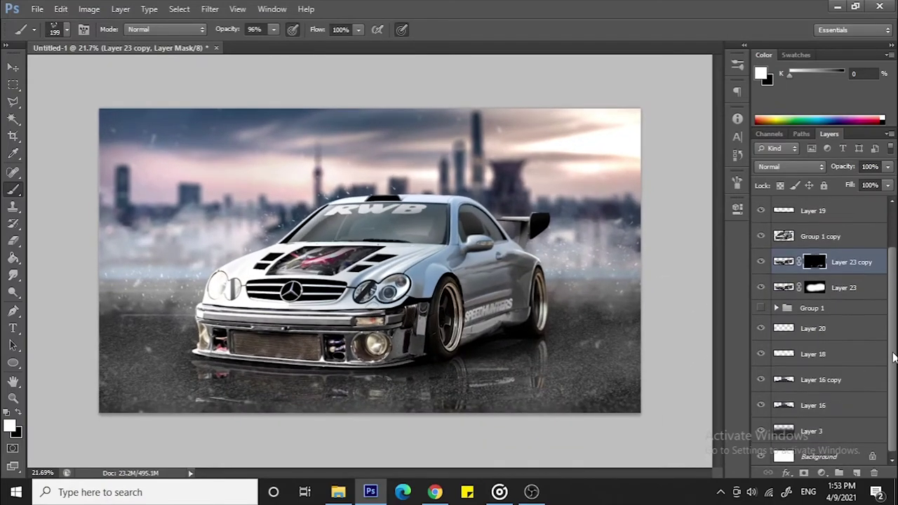
click(813, 401)
drag(111, 116, 617, 298)
drag(758, 326, 765, 271)
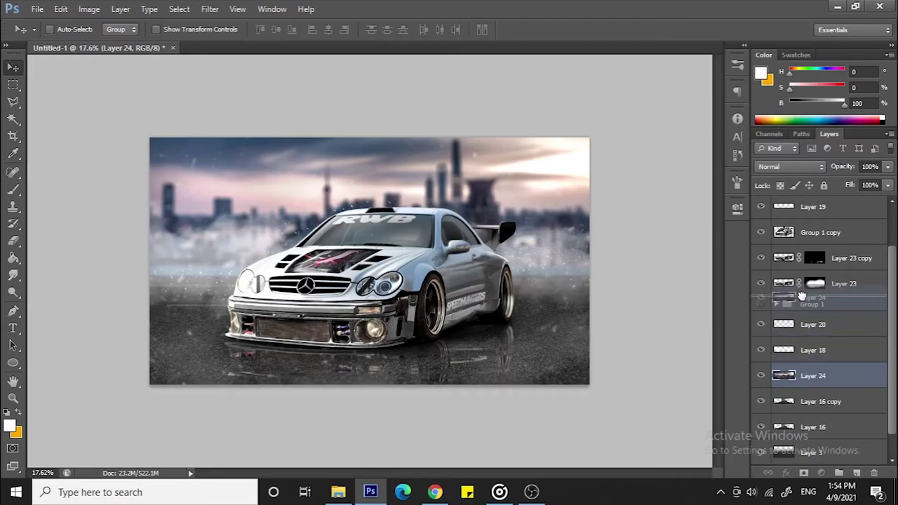
drag(802, 296, 802, 308)
- Flip Layer 24 into a reflection under the car
key(ctrl+t)
mouse_move(547, 263)
mouse_down()
mouse_move(452, 356)
mouse_move(447, 350)
mouse_up()
key(Return)
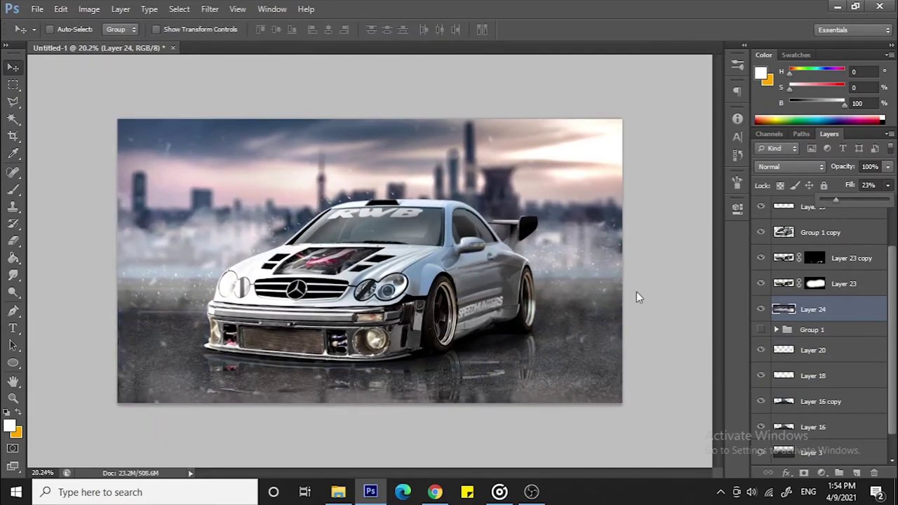
- Choose a streaky 406 px Eraser brush
key(e)
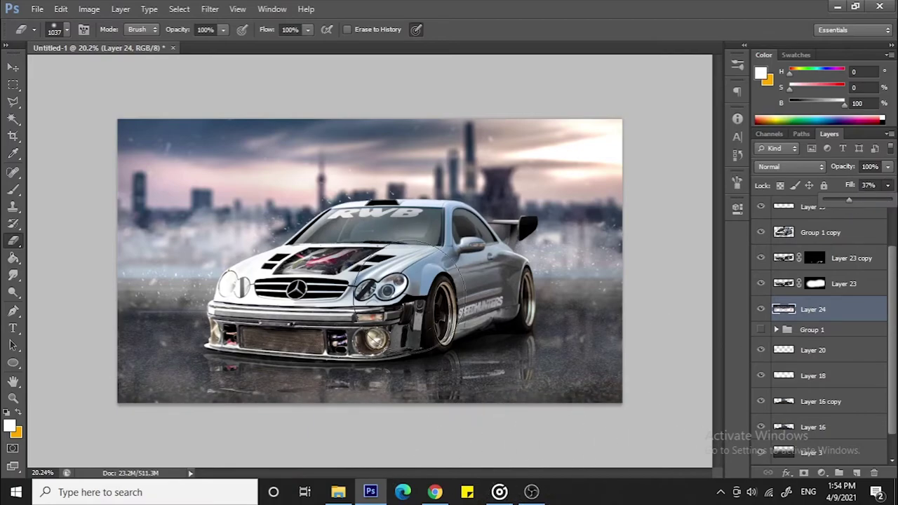
right_click(260, 238)
double_click(350, 421)
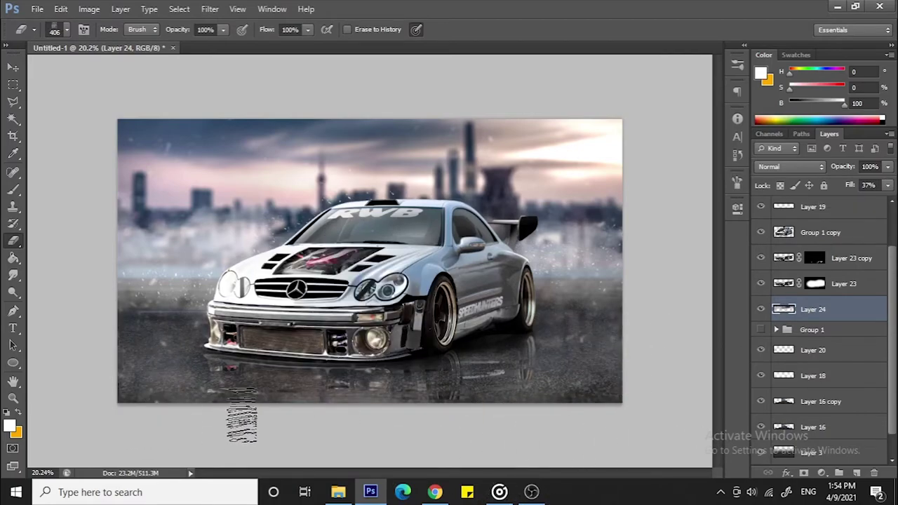
scroll(242, 414, up, 1)
scroll(782, 214, up, 2)
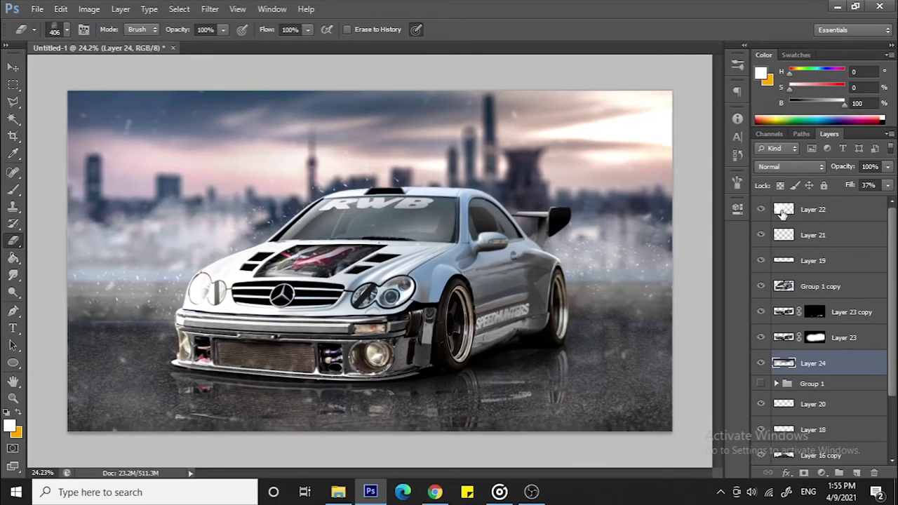
- Add Multiply Layer 25, paint dark shading over the bottom, and lower its fill to 32%
click(782, 214)
key(ctrl+shift+alt+n)
key(b)
click(791, 167)
click(773, 56)
scroll(662, 381, down, 1)
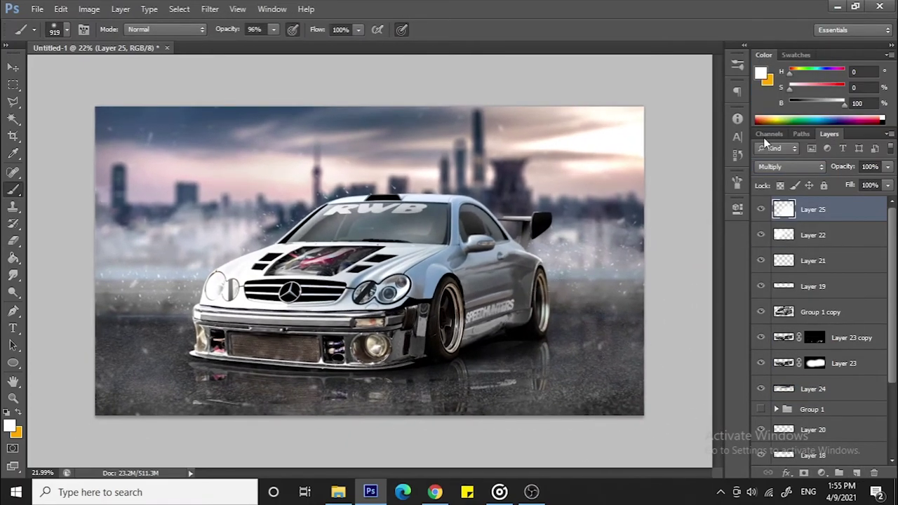
drag(676, 301, 90, 431)
drag(888, 185, 847, 208)
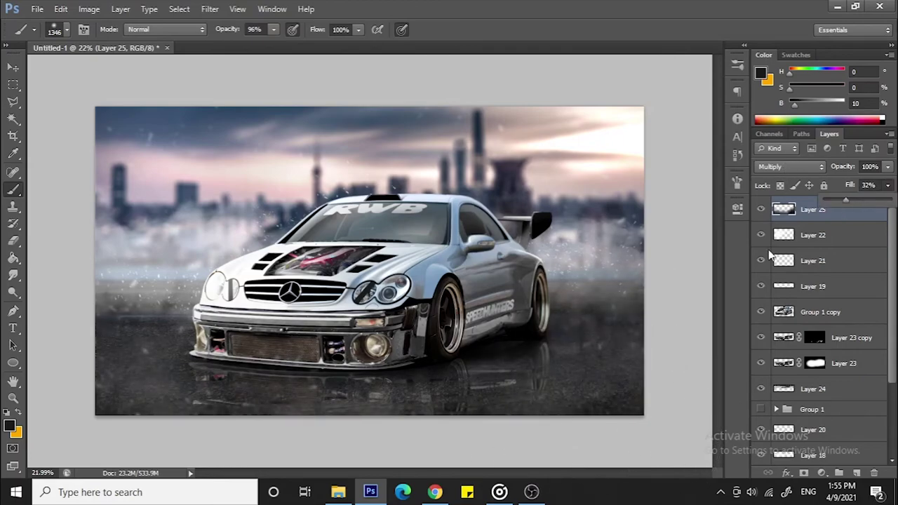
- Create Soft Light Layer 26, brush light into the sky, and set its Fill to 63%
drag(511, 401, 533, 401)
scroll(534, 248, up, 1)
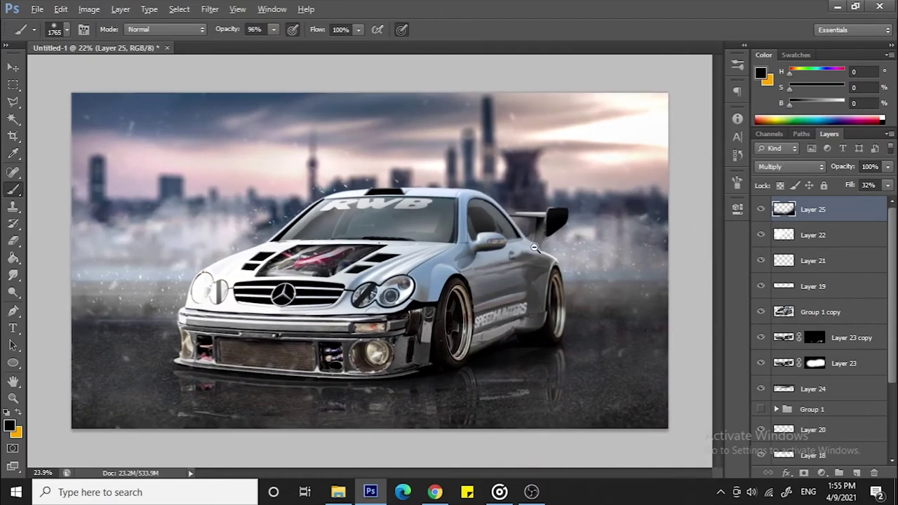
scroll(534, 248, down, 1)
click(823, 473)
click(856, 473)
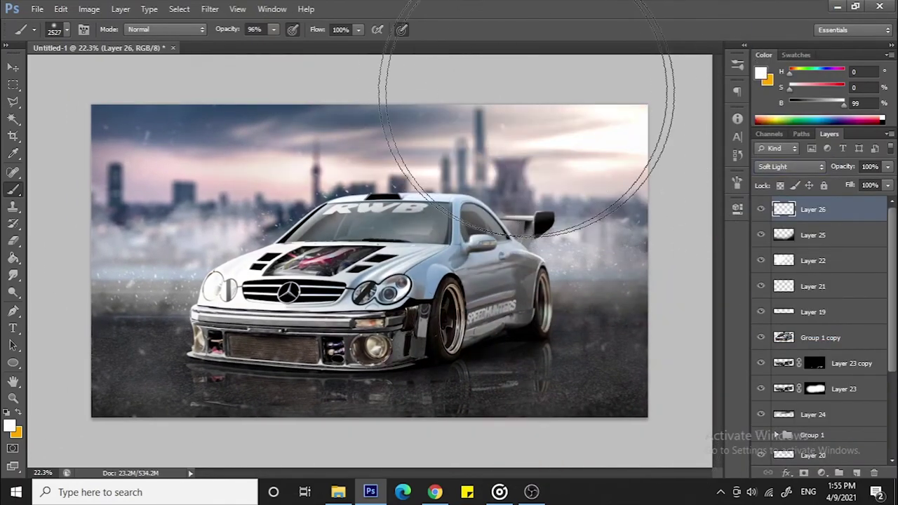
scroll(581, 211, up, 1)
drag(888, 184, 862, 202)
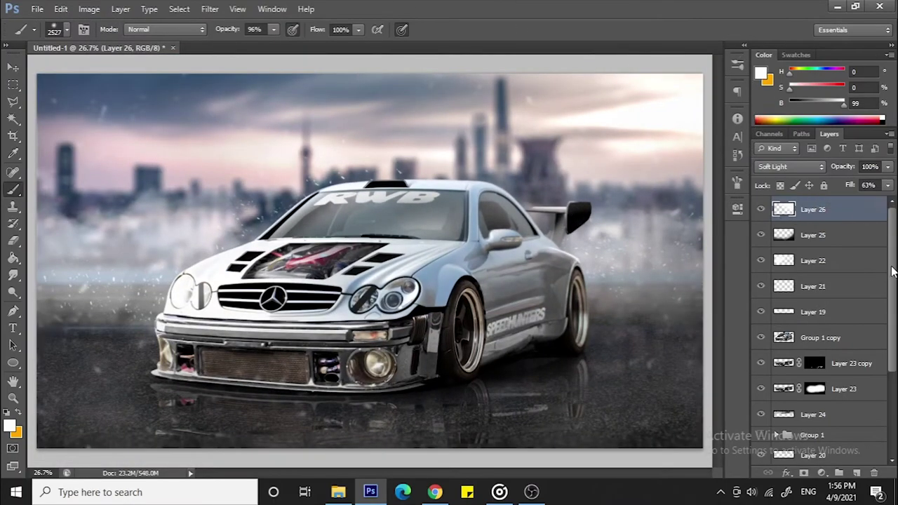
drag(894, 273, 865, 350)
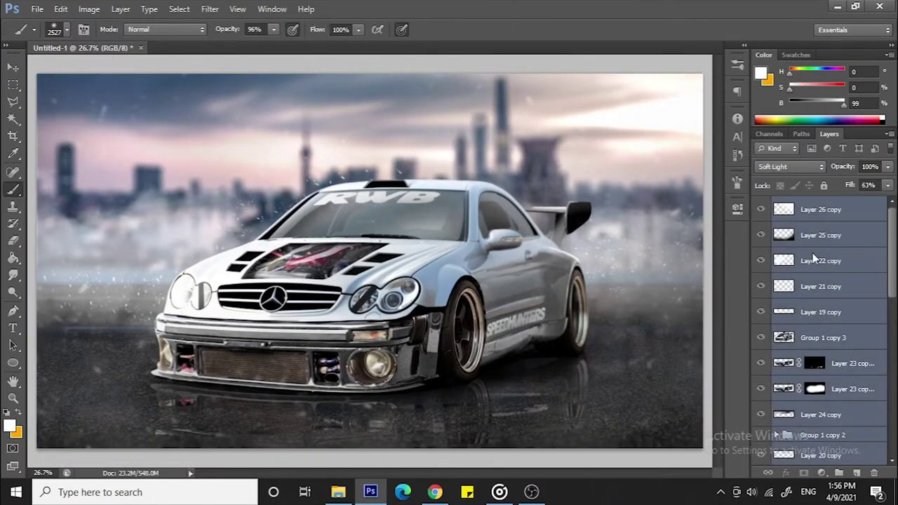
- Stamp all visible layers into a merged Layer 26 copy and select it
key(ctrl+j)
click(13, 136)
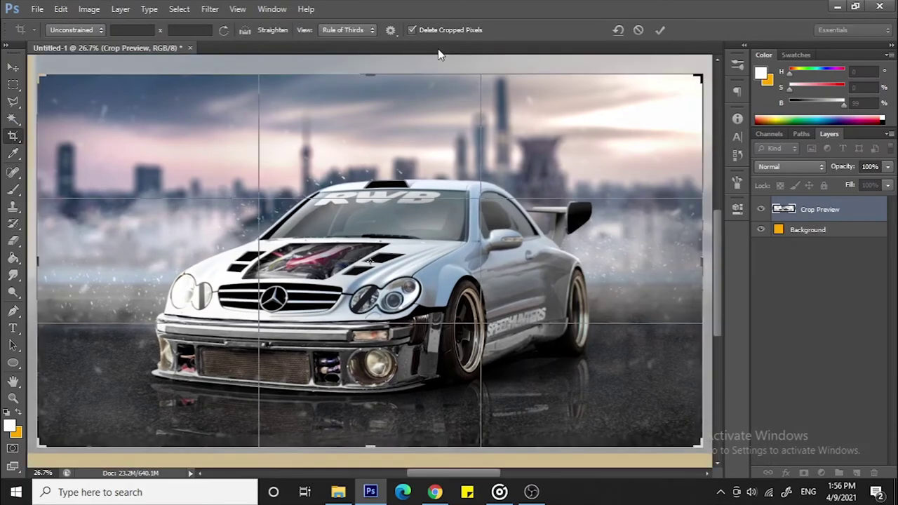
key(Escape)
key(v)
click(798, 231)
click(798, 209)
- Sharpen the merged layer with Unsharp Mask at a radius of about 3
click(209, 9)
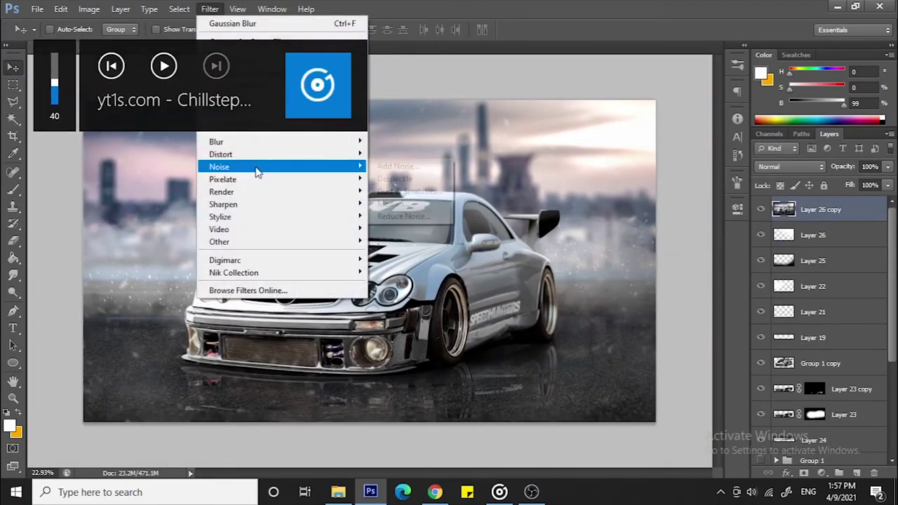
click(398, 254)
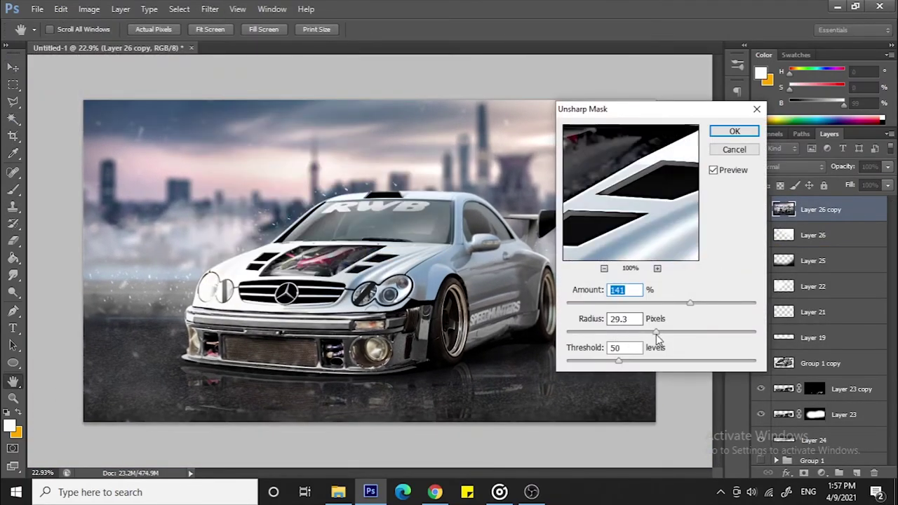
drag(656, 335, 600, 337)
click(734, 134)
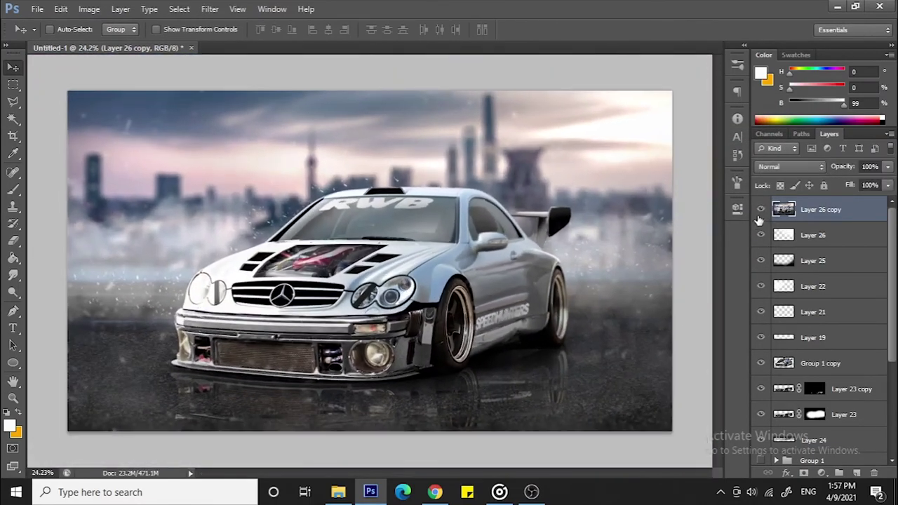
- Add a Color Lookup layer with the Abstract Gold-Blue look at 33% fill
scroll(772, 237, up, 1)
click(823, 473)
click(786, 389)
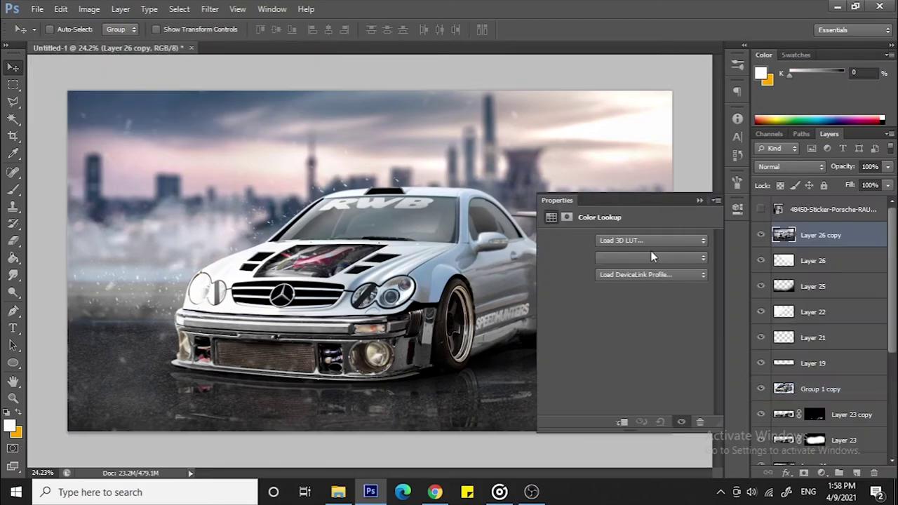
click(653, 240)
click(652, 257)
click(625, 349)
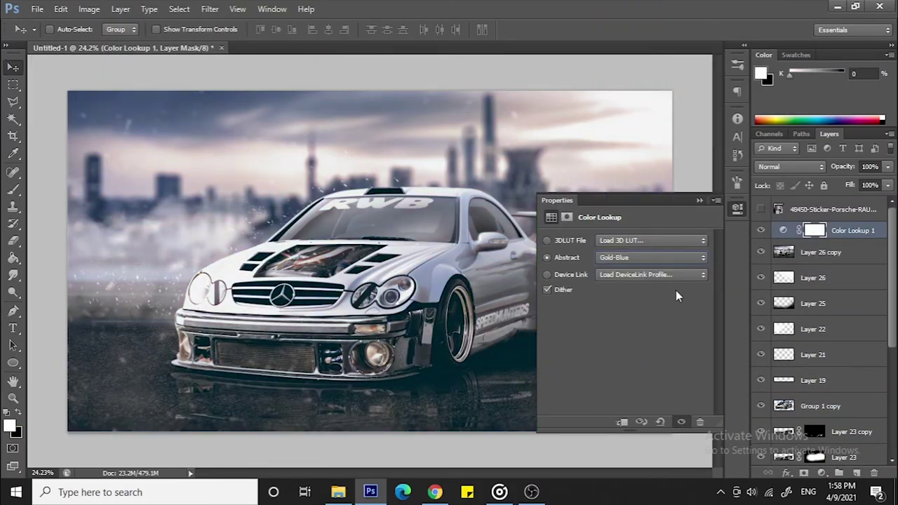
click(700, 201)
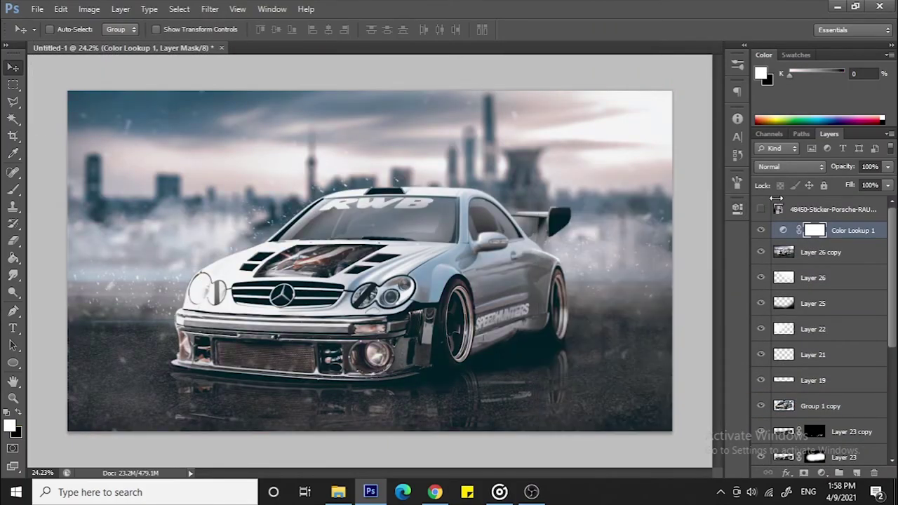
drag(888, 185, 826, 204)
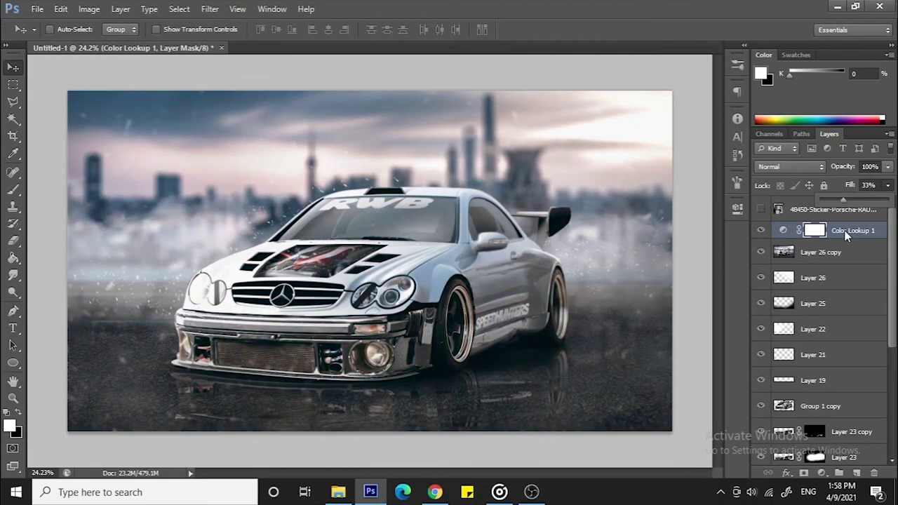
click(784, 230)
scroll(572, 337, up, 1)
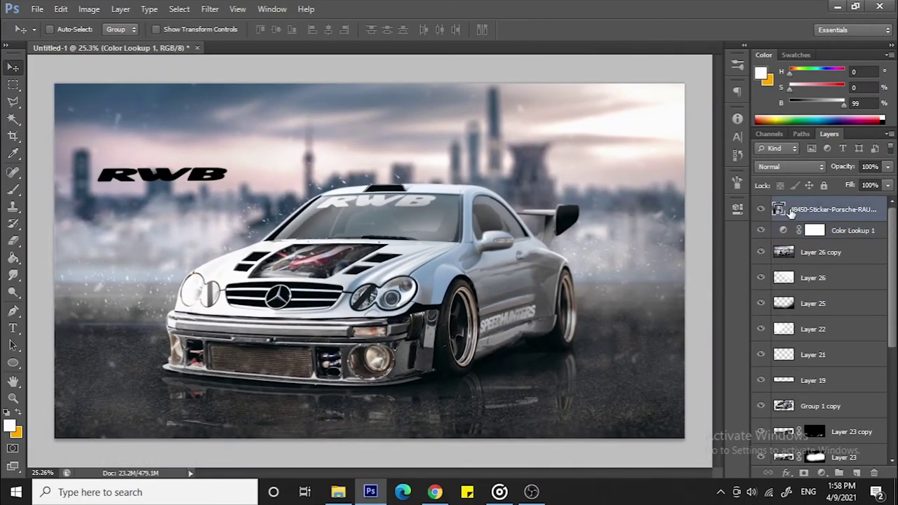
- Rasterize the RWB sticker, invert it to white, and move it left over the skyline
right_click(791, 215)
click(718, 155)
key(ctrl+i)
drag(223, 170, 179, 175)
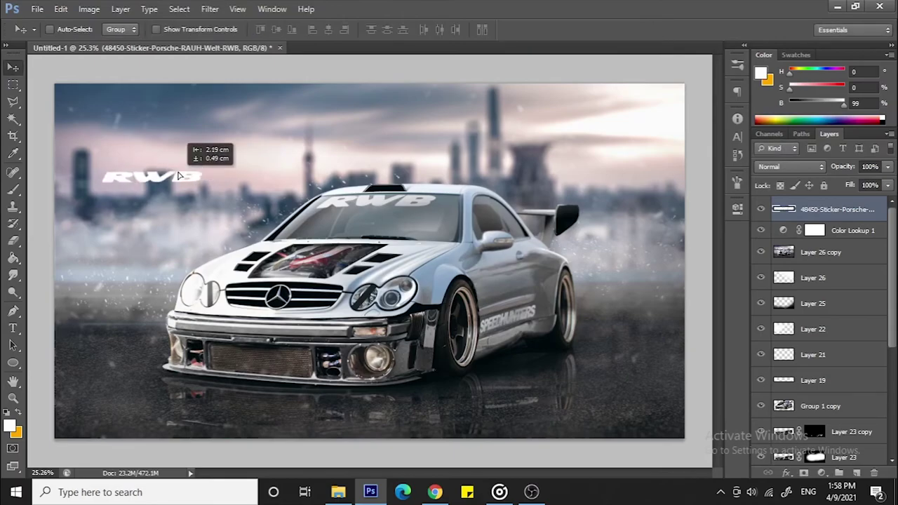
scroll(106, 189, up, 3)
- On a new layer, paint a thin white line beneath the RWB logo
key(ctrl+shift+alt+n)
key(m)
drag(278, 180, 277, 180)
key(b)
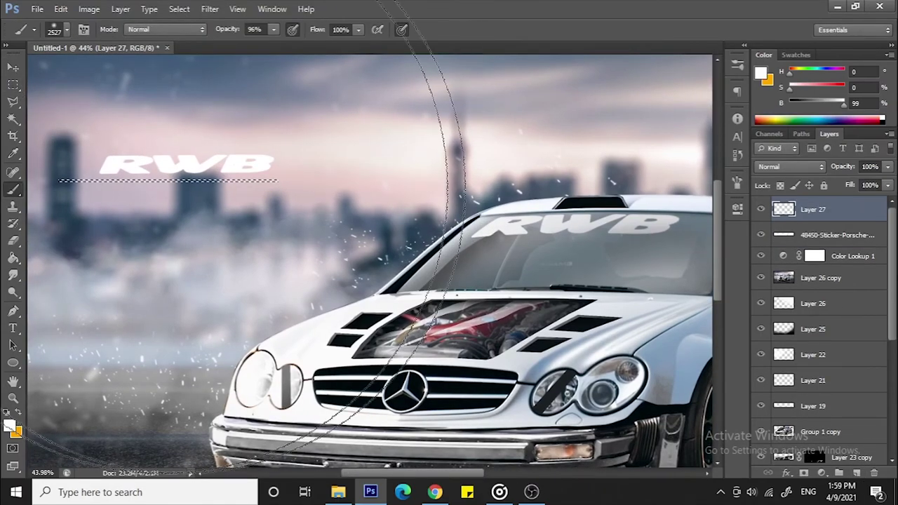
drag(156, 194, 362, 228)
- Angle the callout line down toward the car's hood and erase its excess
key(ctrl+t)
drag(555, 175, 569, 252)
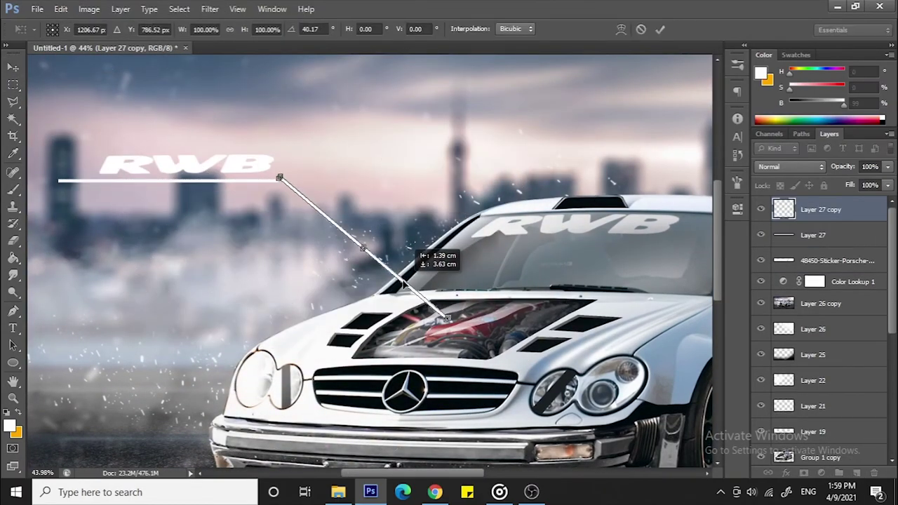
key(Return)
scroll(367, 181, up, 2)
scroll(325, 190, up, 3)
scroll(325, 190, down, 3)
key(e)
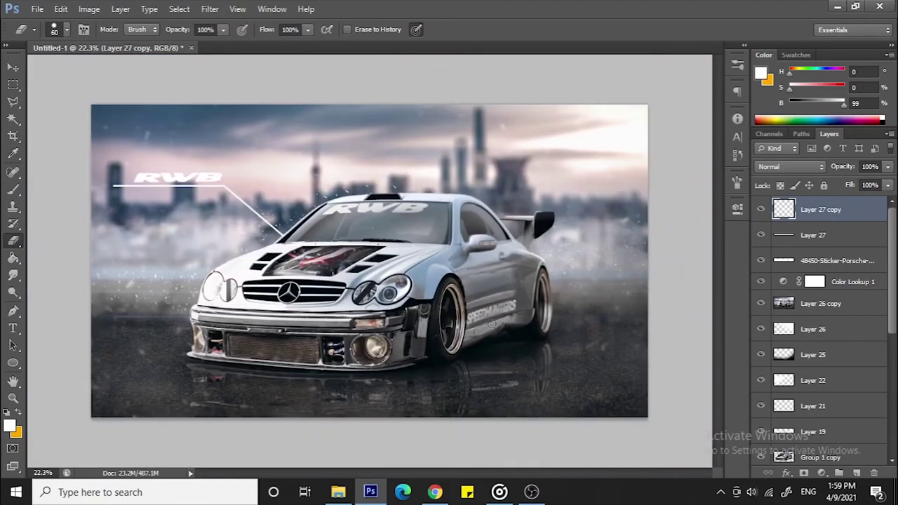
key(v)
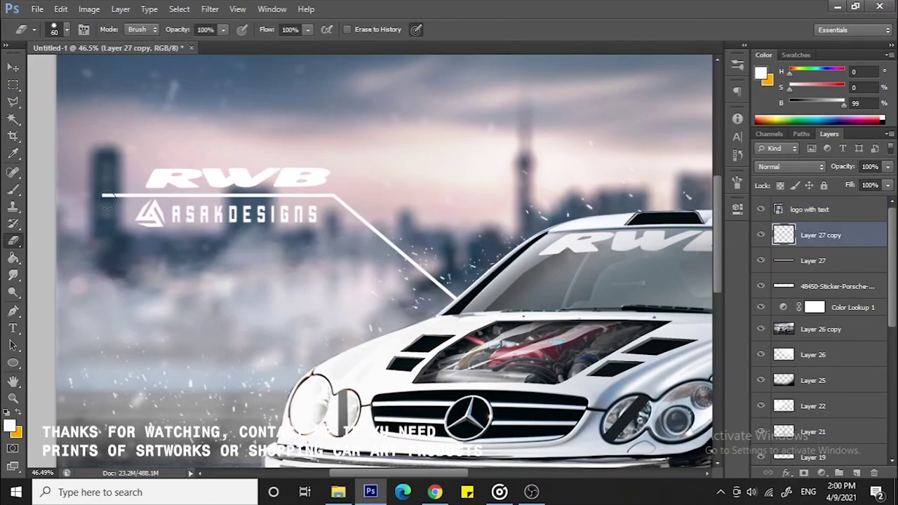